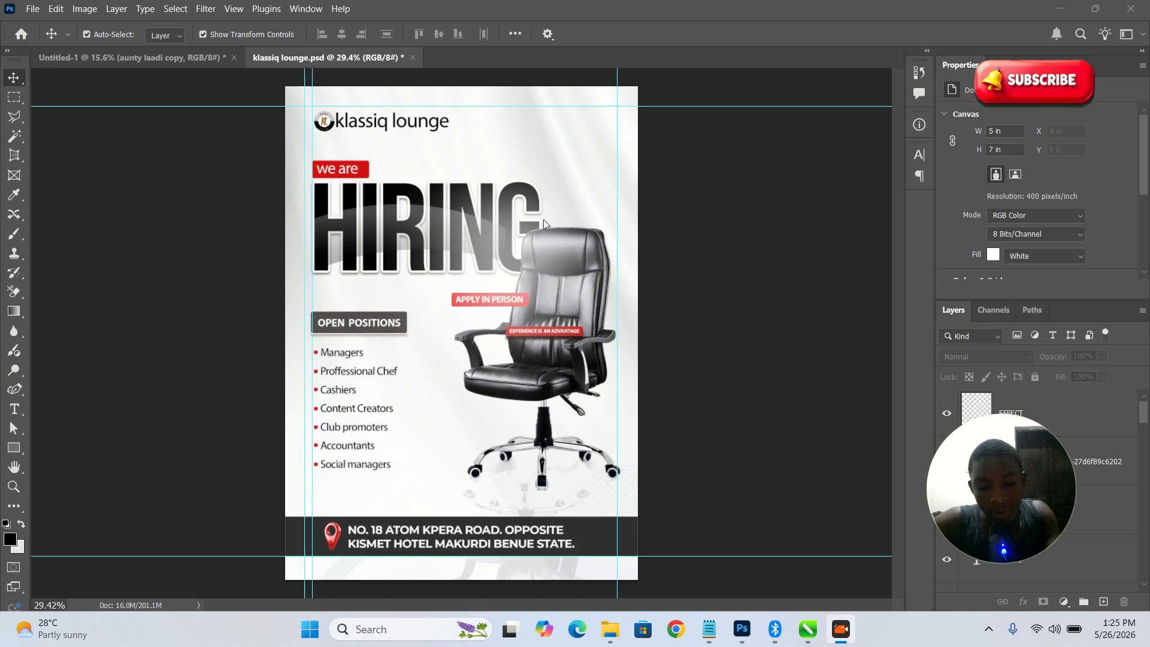
key("z")
left_click_drag(400, 174, 429, 215)
left_click_drag(481, 354, 533, 373)
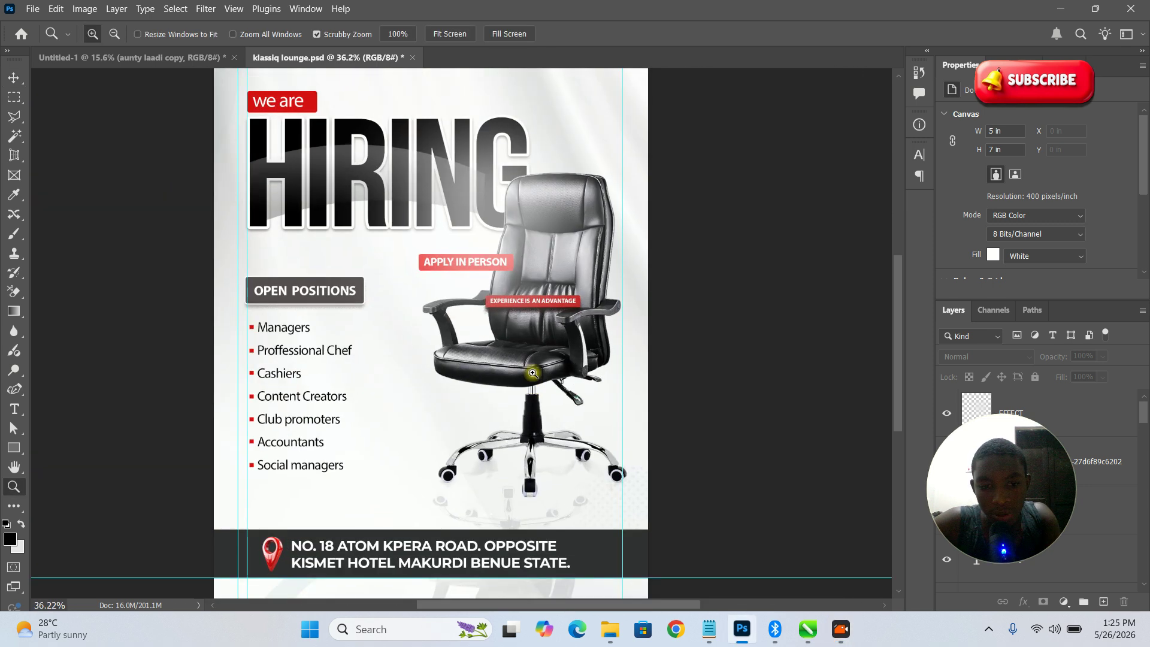
left_click_drag(532, 324, 499, 299)
left_click_drag(443, 379, 427, 342)
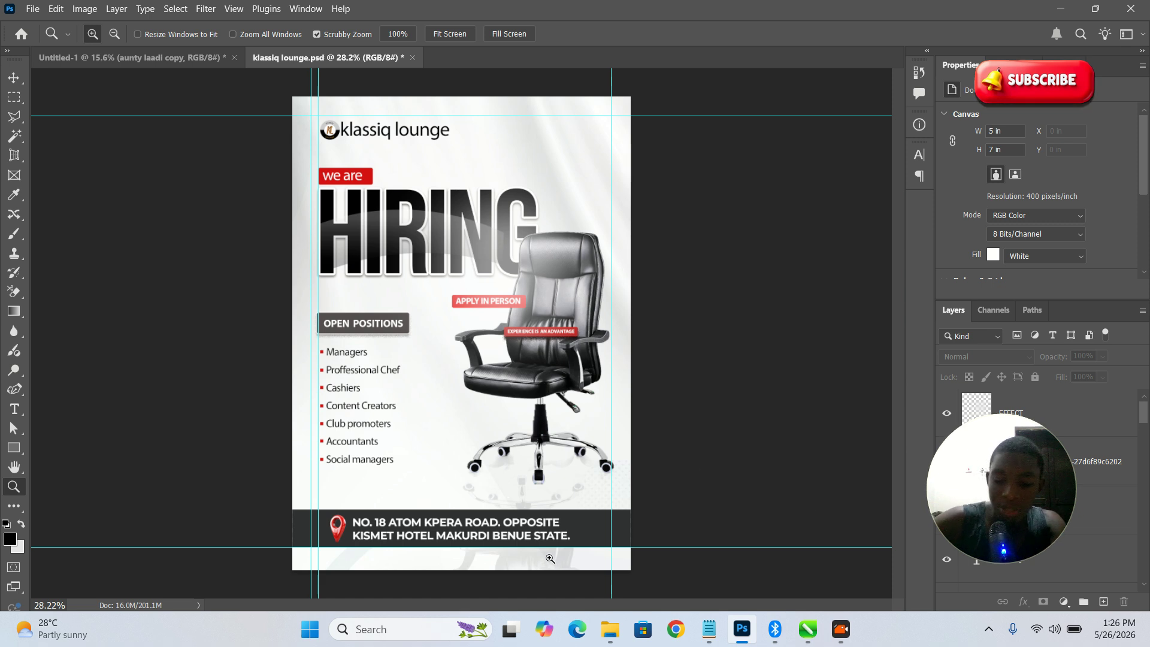
key("ctrl+n")
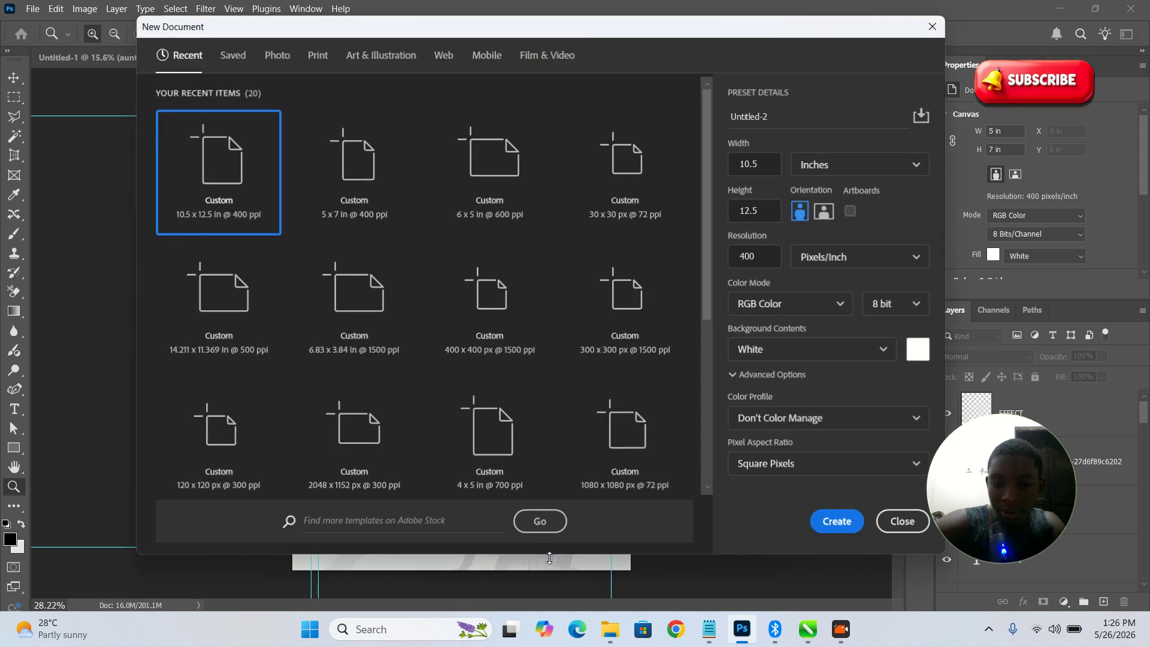
left_click(841, 519)
left_click_drag(505, 228, 451, 324)
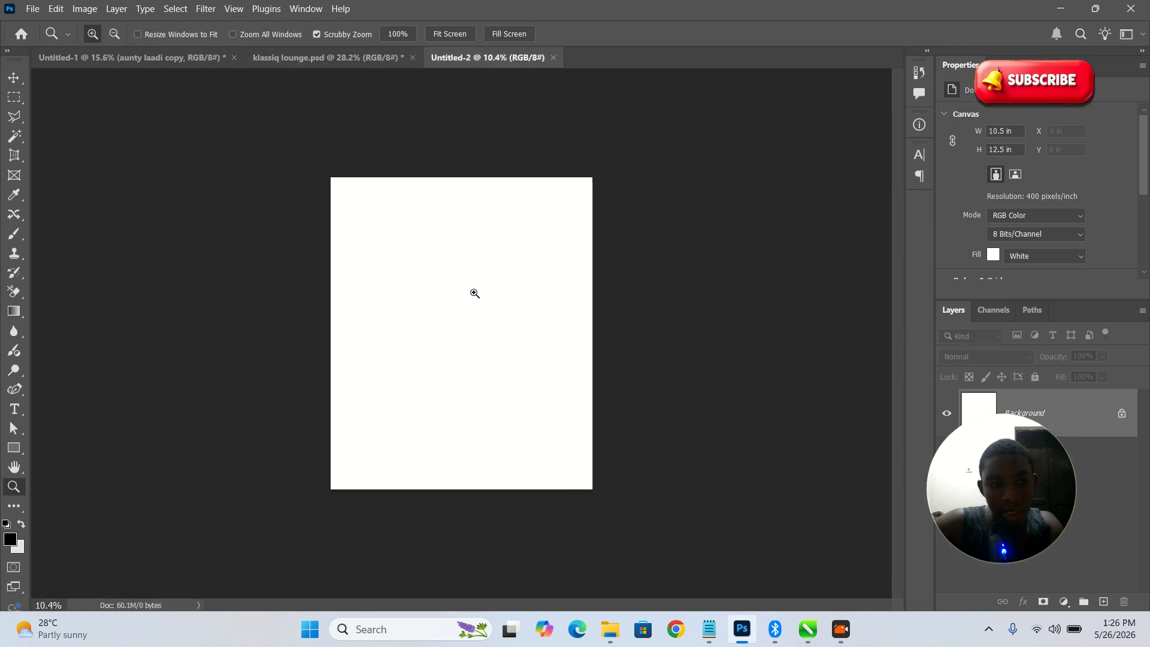
left_click(553, 58)
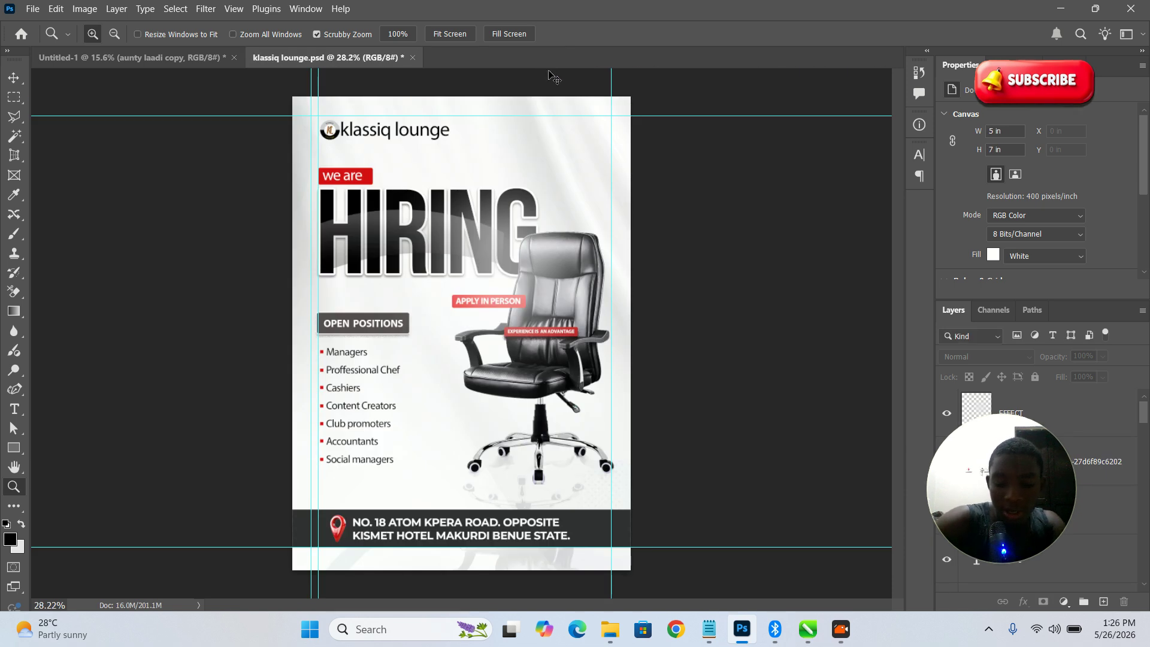
Create a new blank document 5 inches wide and 7 inches high at 400 pixels/inch, RGB Color, white background.
key("ctrl+n")
left_click(772, 160)
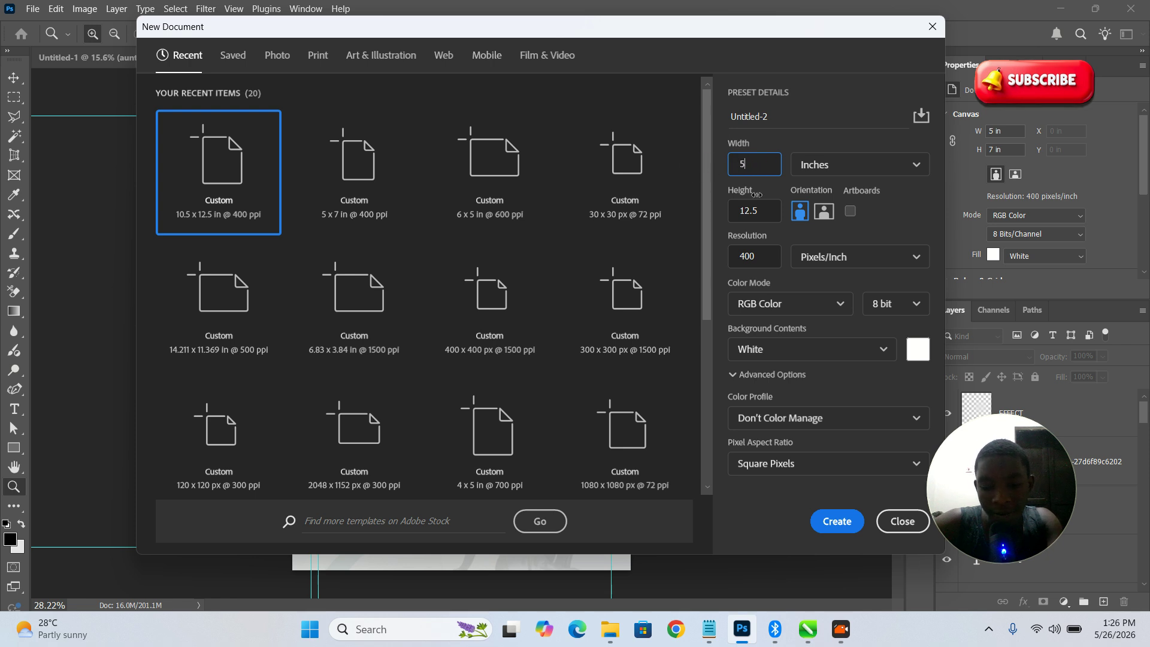
left_click(777, 221)
left_click(771, 252)
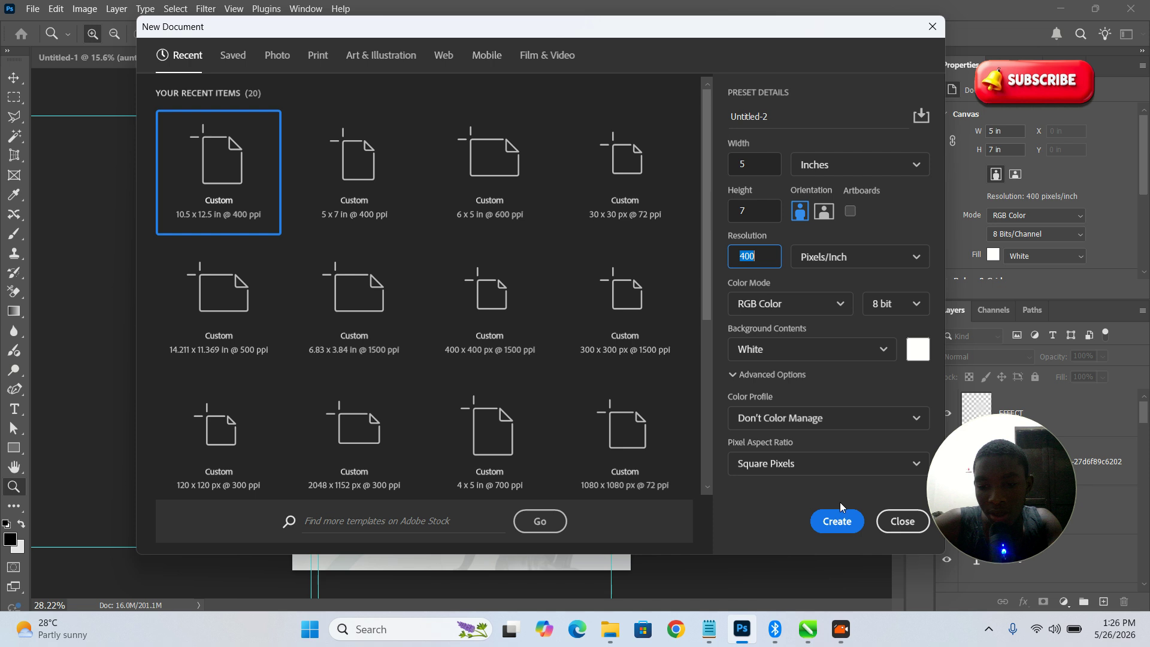
left_click_drag(736, 31, 717, 16)
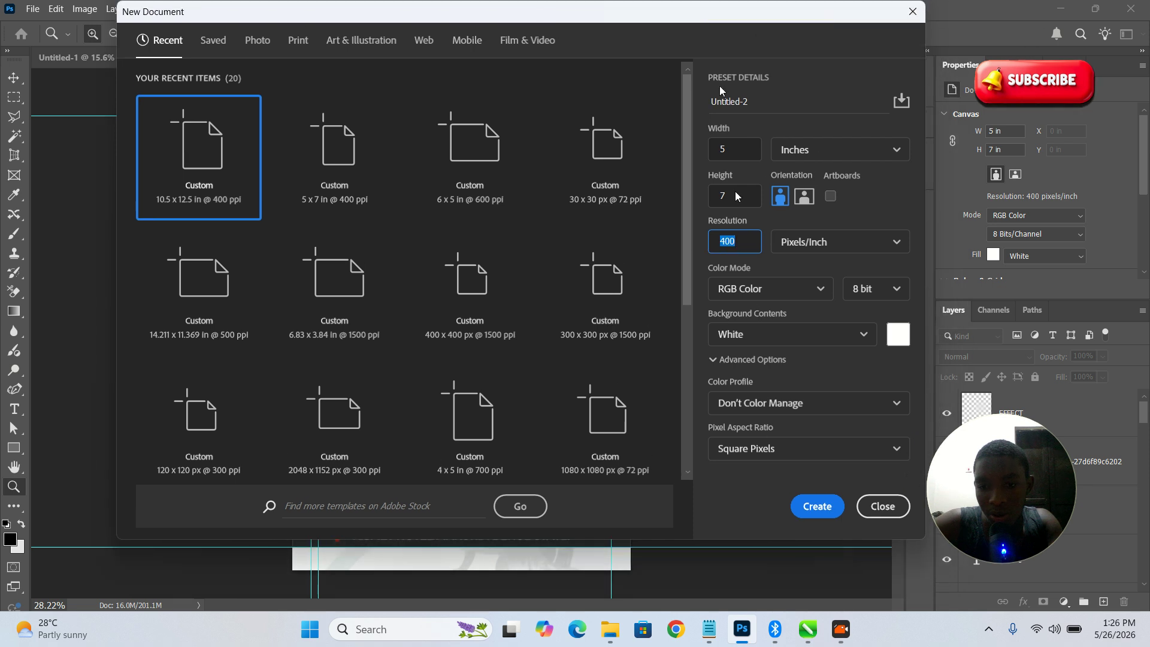
left_click(818, 506)
left_click_drag(405, 220, 446, 333)
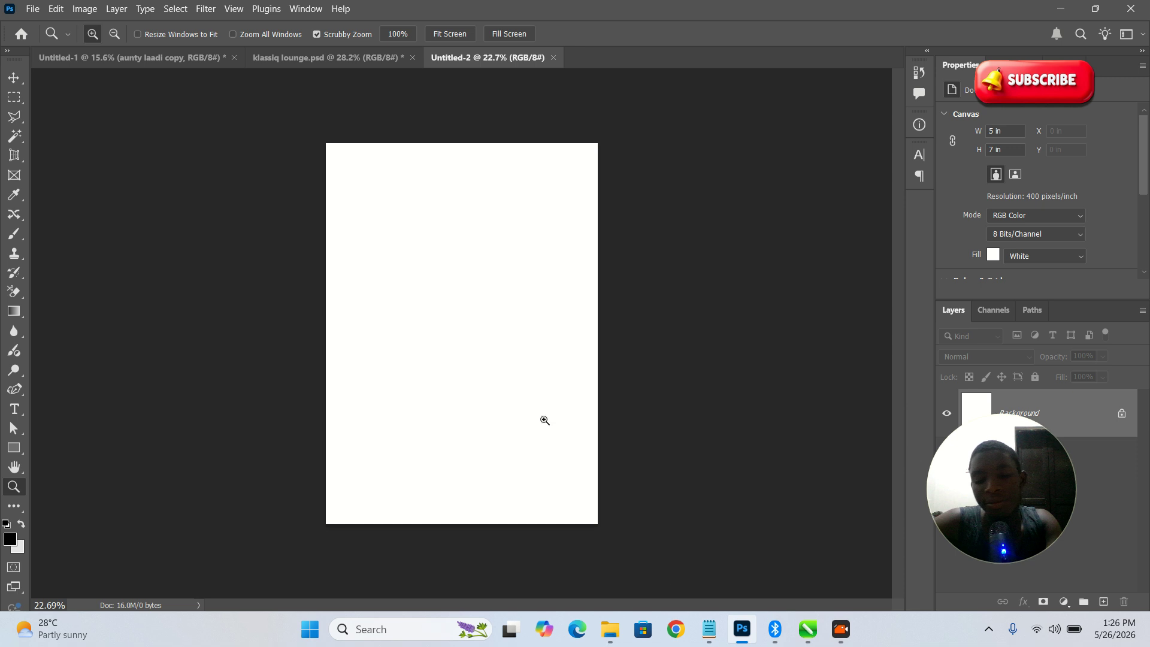
Place the download (60) background and the office chair picture from the Downloads folder into the new document.
mouse_move(611, 628)
left_click(527, 554)
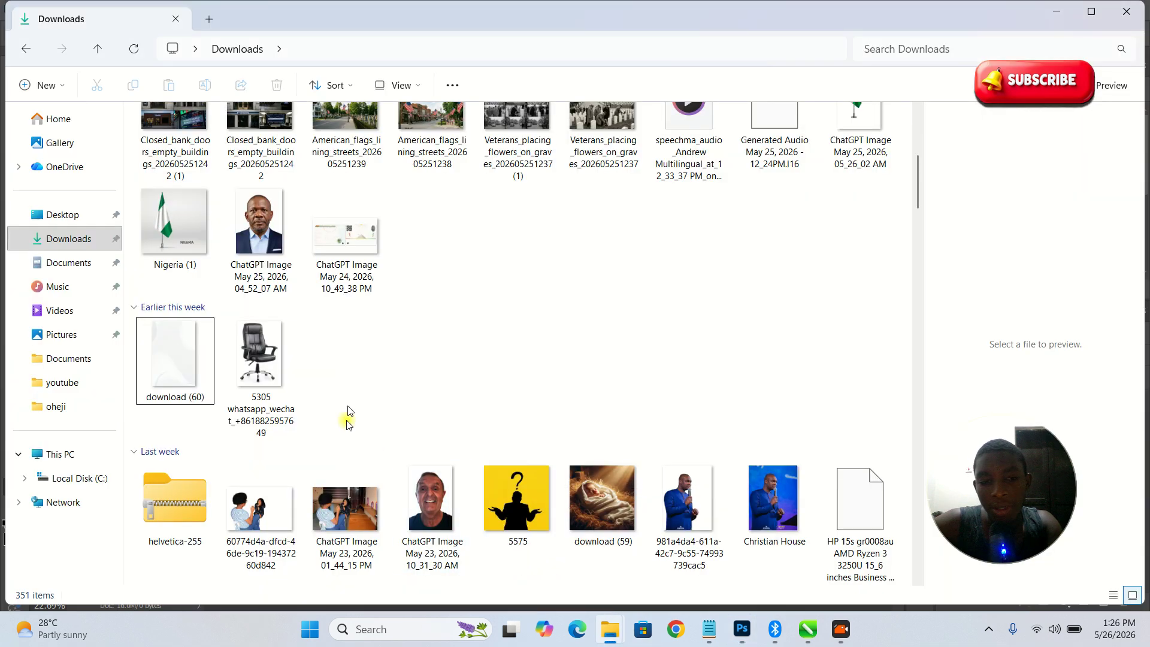
left_click(259, 360)
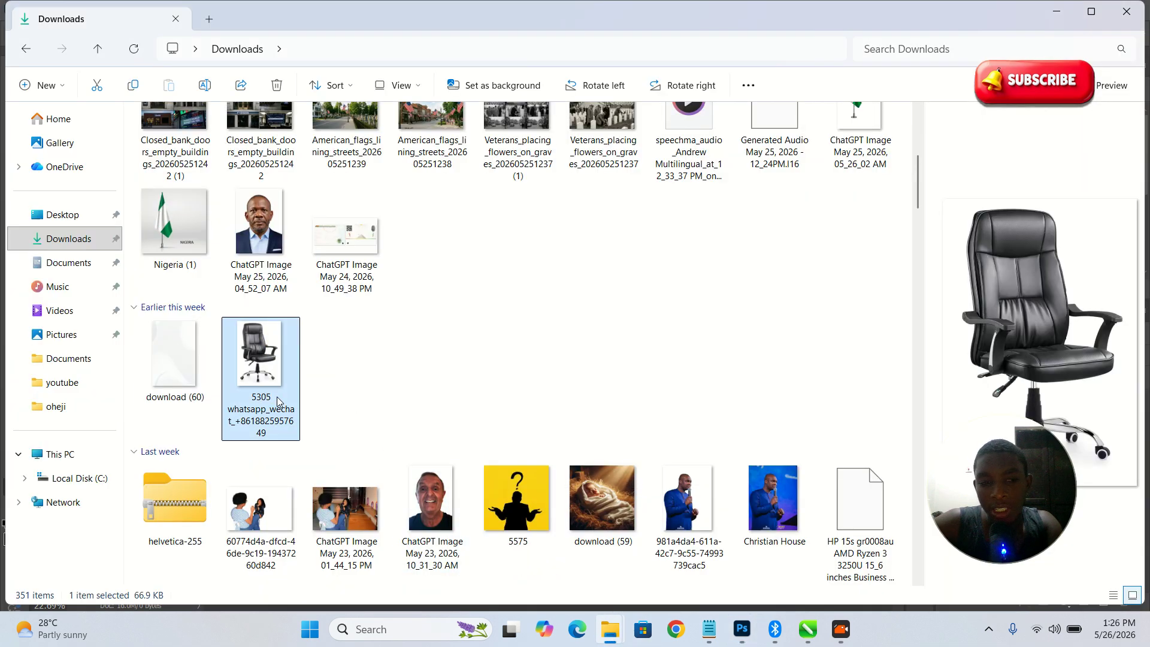
left_click(178, 375, "ctrl")
left_click_drag(179, 375, 500, 393)
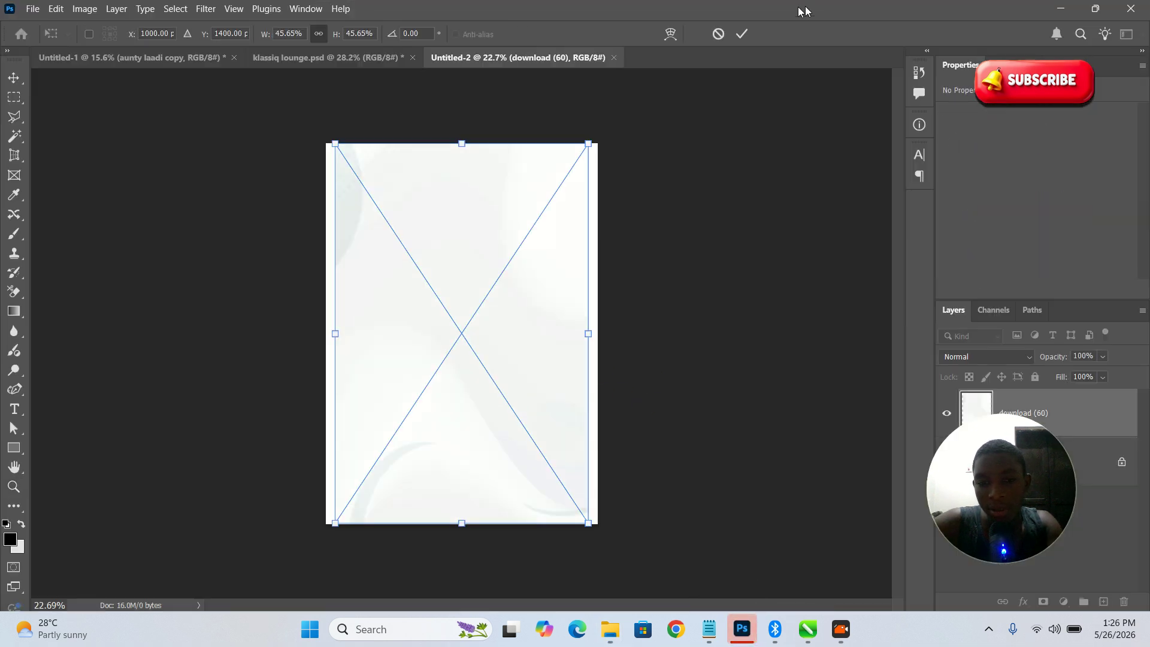
left_click(741, 34)
left_click(748, 178)
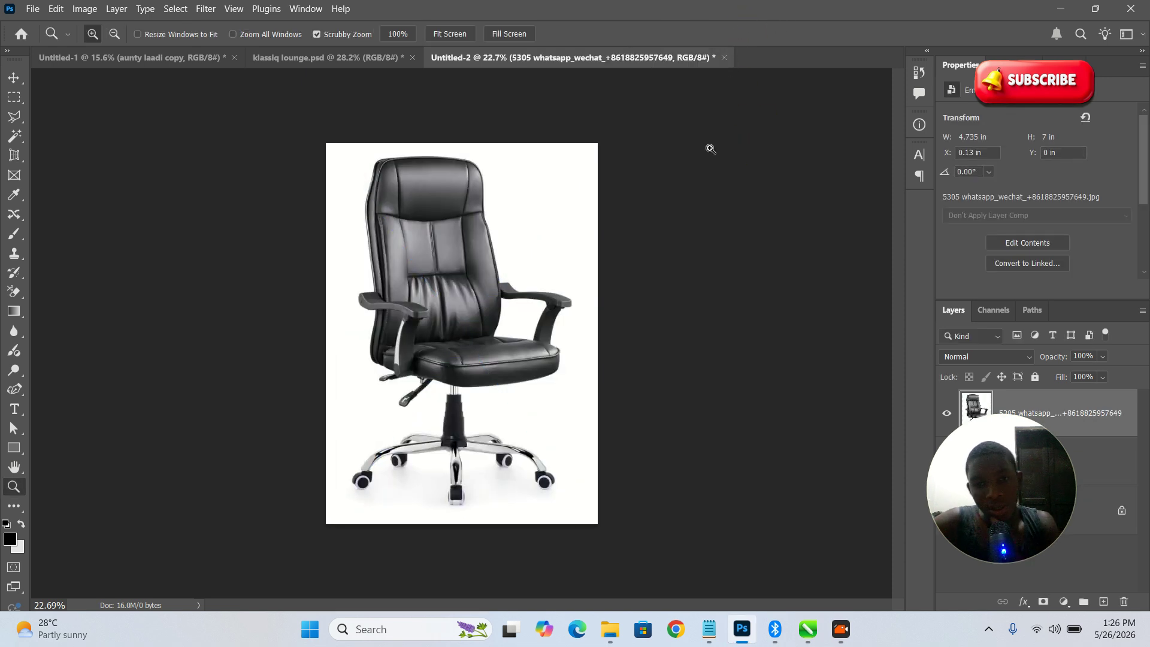
Scale the office chair image down to about 33% and position it in the lower-right part of the page.
left_click(547, 224)
left_click(15, 83)
left_click(467, 244)
left_click_drag(602, 222, 743, 221)
left_click_drag(752, 124, 664, 244)
left_click_drag(569, 371, 537, 358)
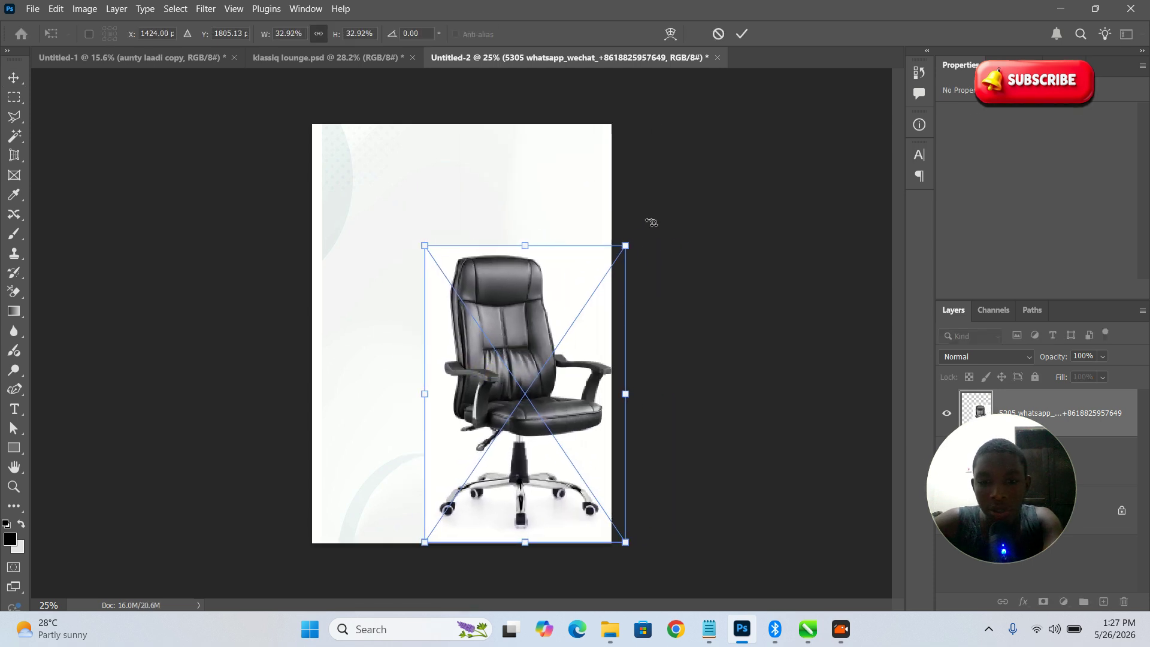
left_click_drag(638, 233, 639, 233)
Flip the chair image horizontally, scale it to about 28% and place it inside the page's right edge.
right_click(565, 295)
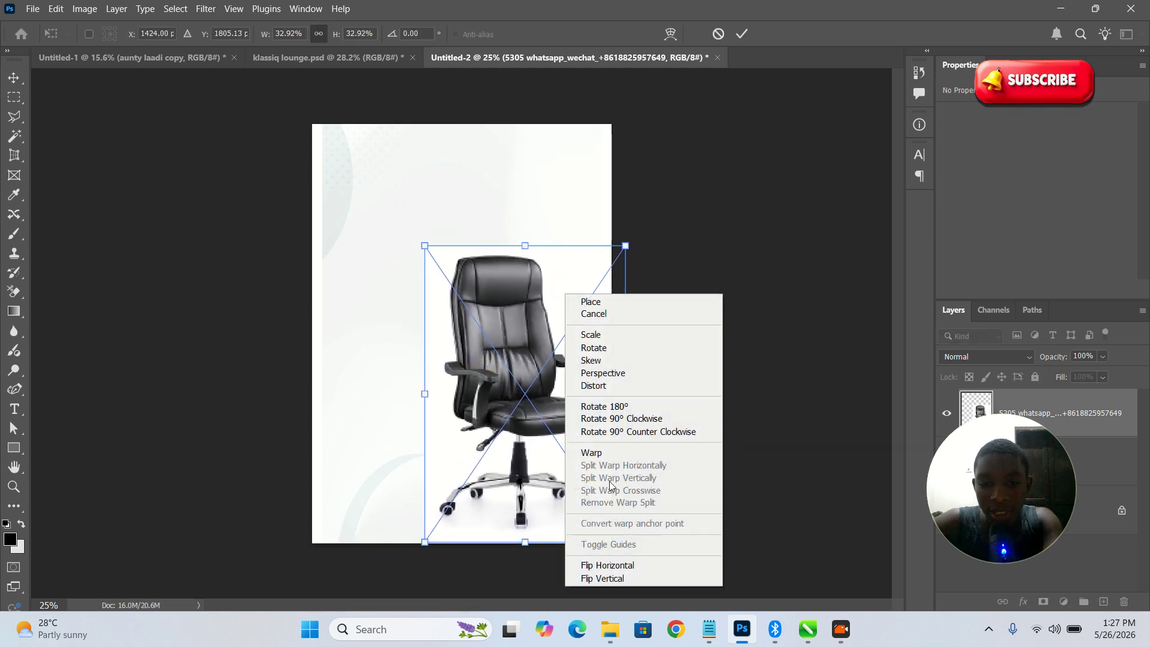
left_click(605, 565)
left_click_drag(534, 390, 501, 367)
left_click_drag(590, 516, 561, 379)
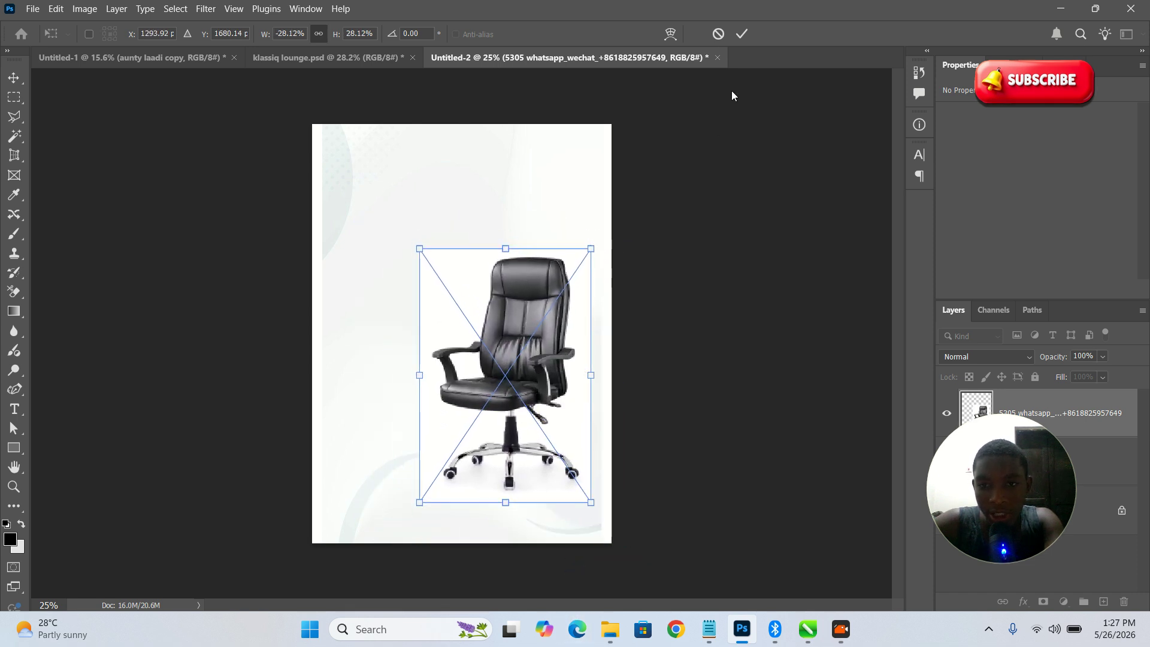
left_click(742, 33)
left_click(790, 377)
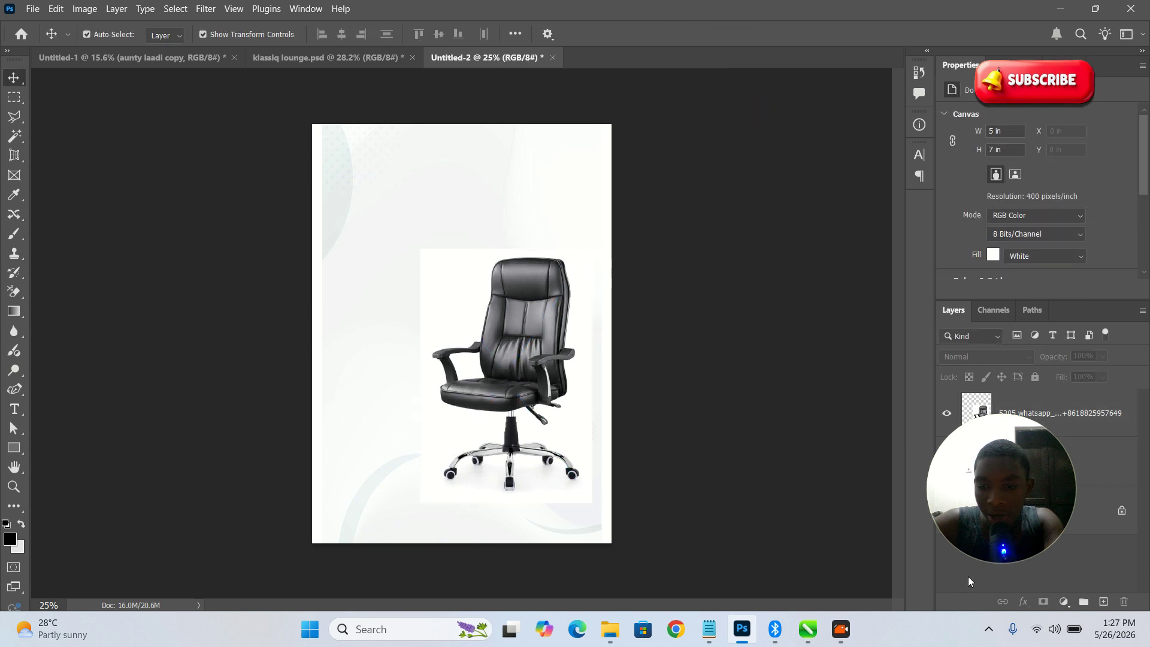
left_click_drag(987, 538, 185, 444)
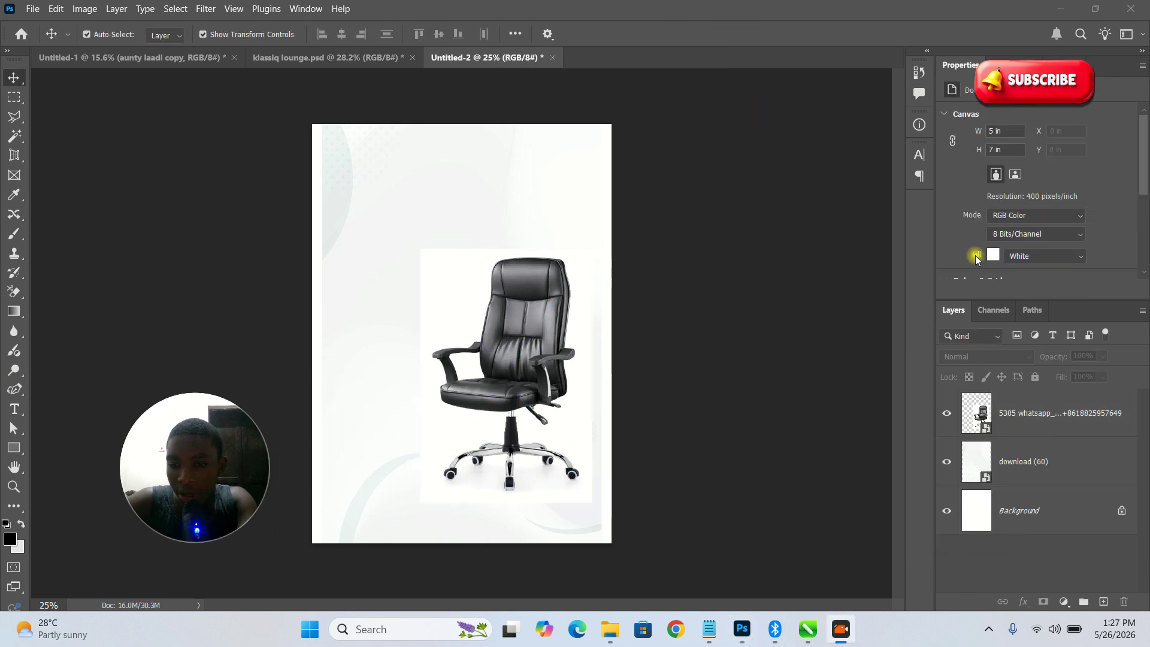
left_click(1010, 466)
left_click(662, 337)
left_click(511, 247)
left_click(513, 241)
left_click(515, 239)
left_click(453, 267)
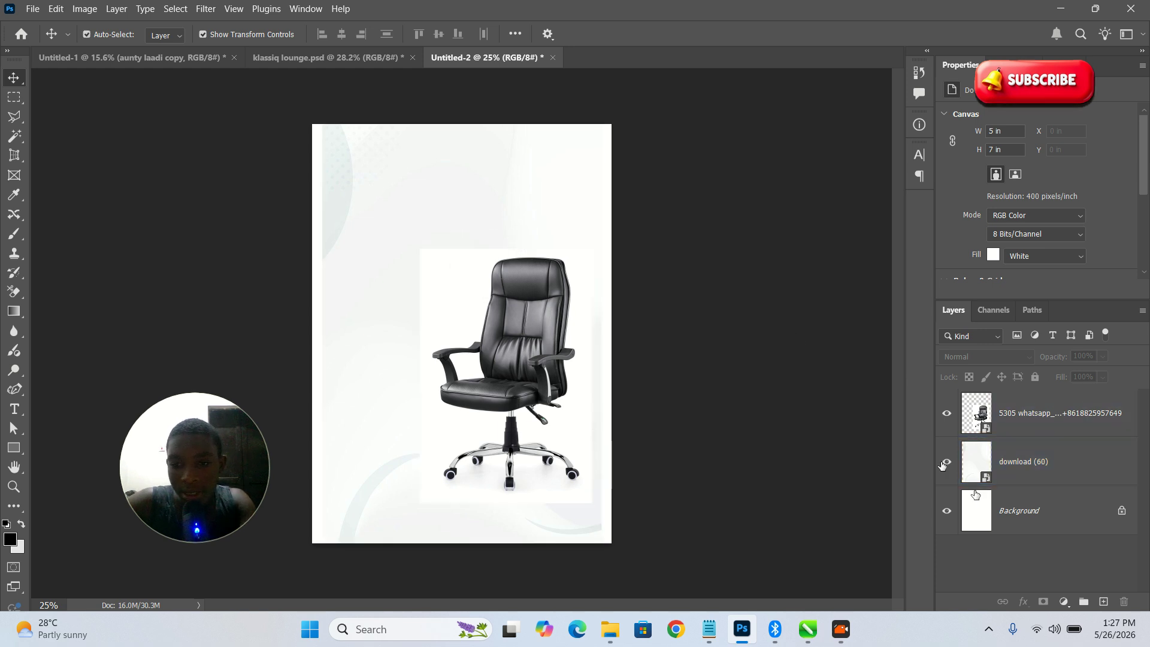
Scale the download (60) background layer to about 51% so it covers the whole page.
left_click(1018, 460)
key("ctrl+t")
left_click_drag(602, 544, 539, 441)
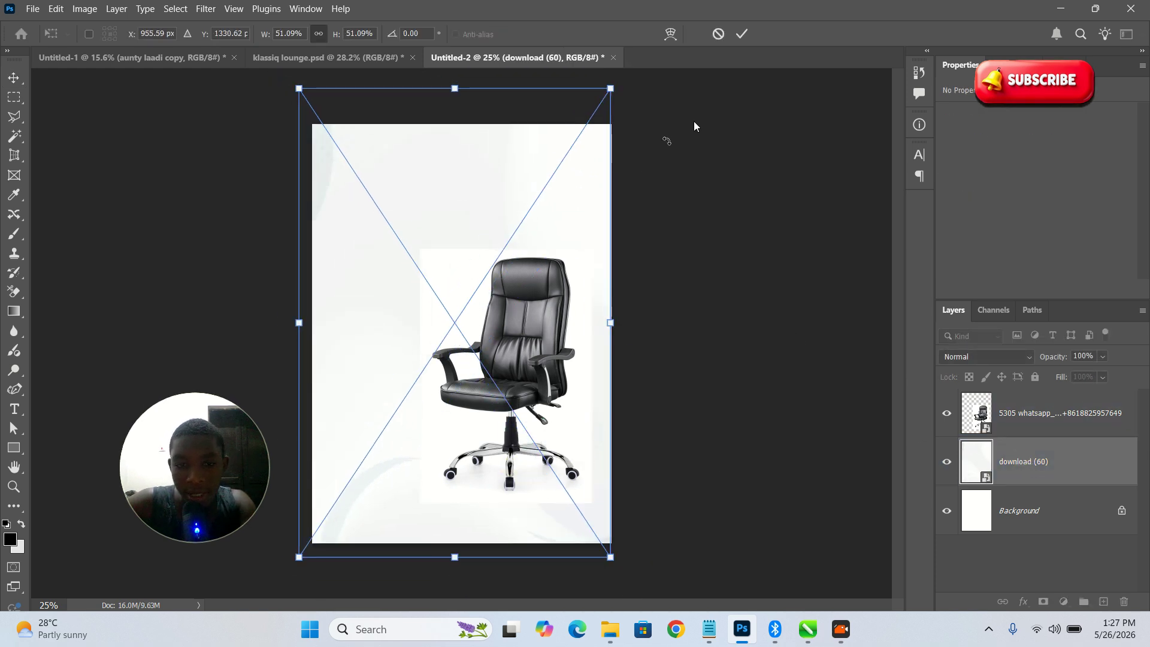
left_click(742, 34)
Move the chair image slightly down to about X 1.82 in, Y 2.2 in.
left_click_drag(461, 358, 499, 392)
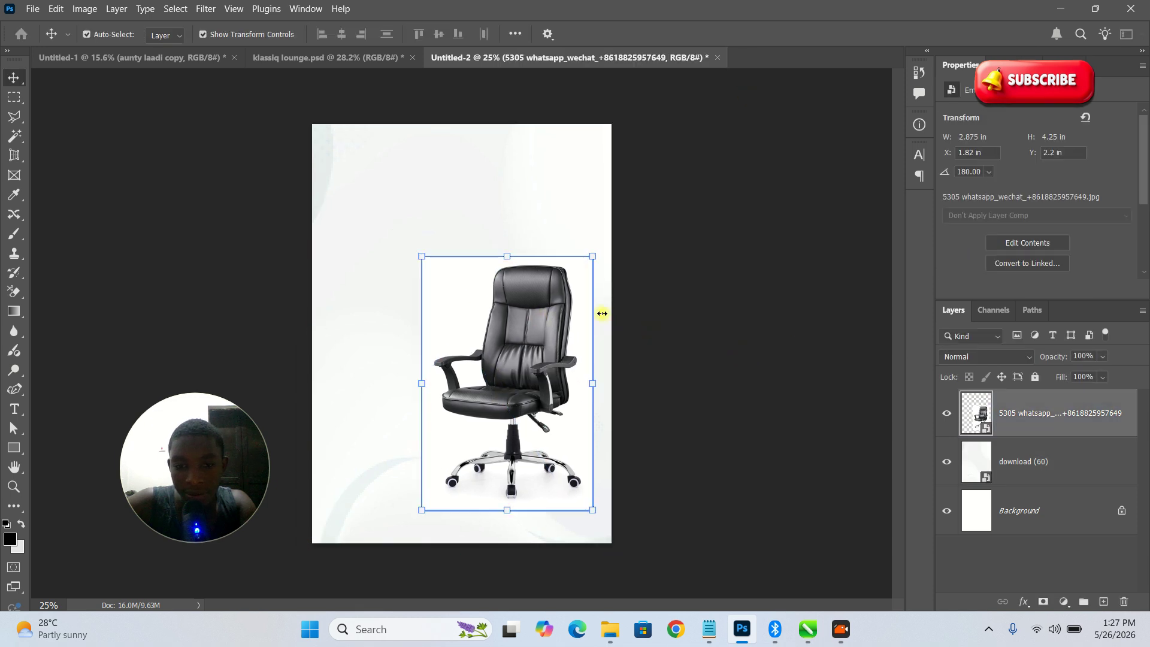
left_click(735, 306)
key("z")
left_click_drag(339, 225, 395, 290)
left_click_drag(500, 316, 375, 285)
key("v")
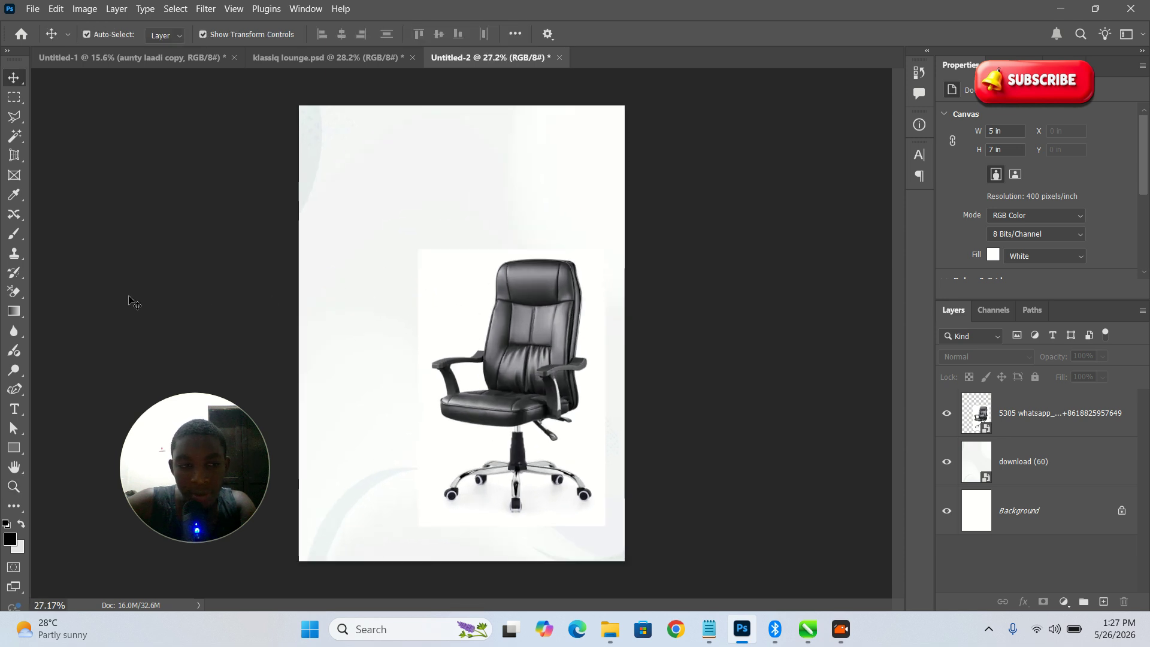
Add Bebas Neue 32.94 pt black text with WE ARE and HIRING on two lines in the page's upper-left area.
left_click(15, 409)
left_click(328, 219)
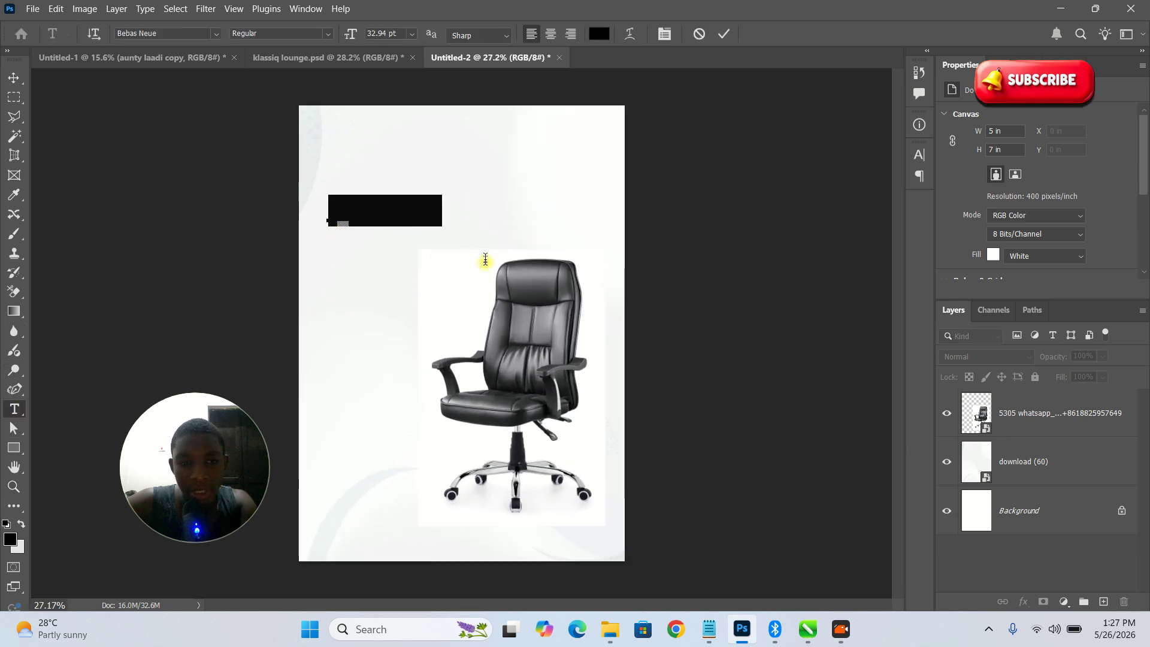
type("WE ARE ")
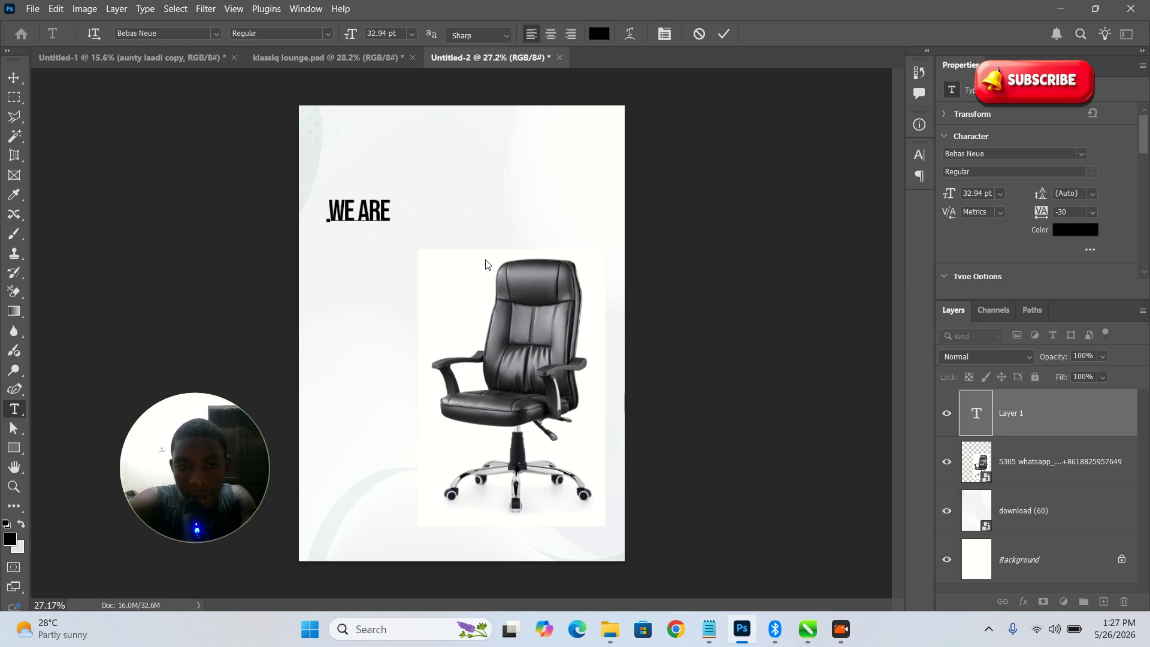
type("HIR")
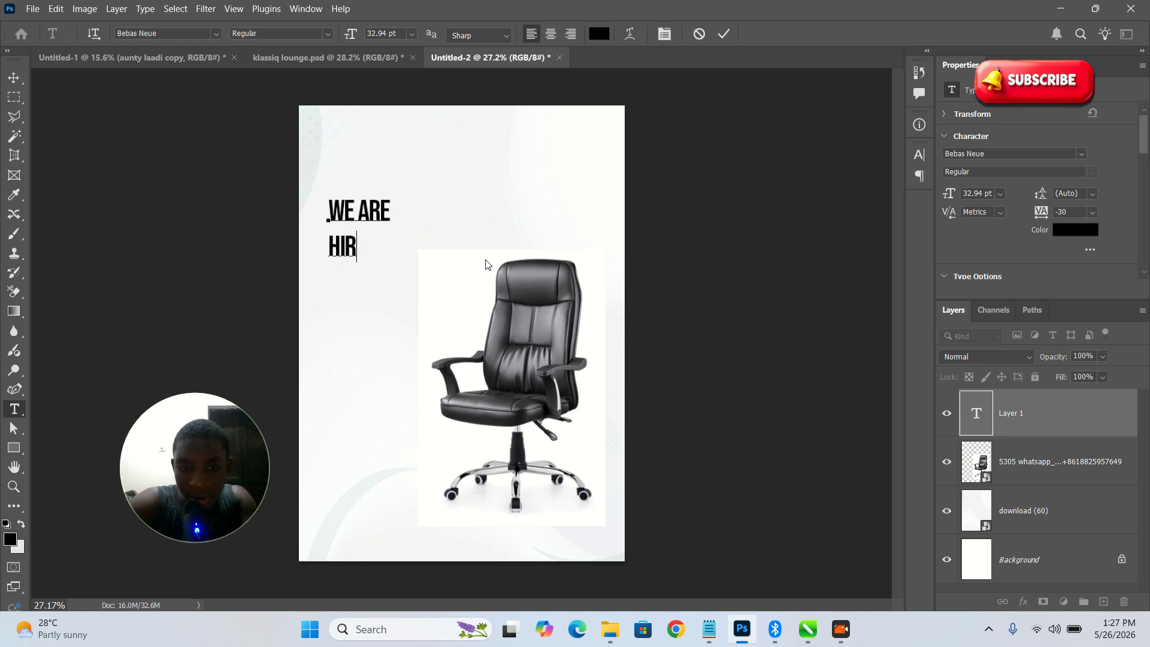
type("I")
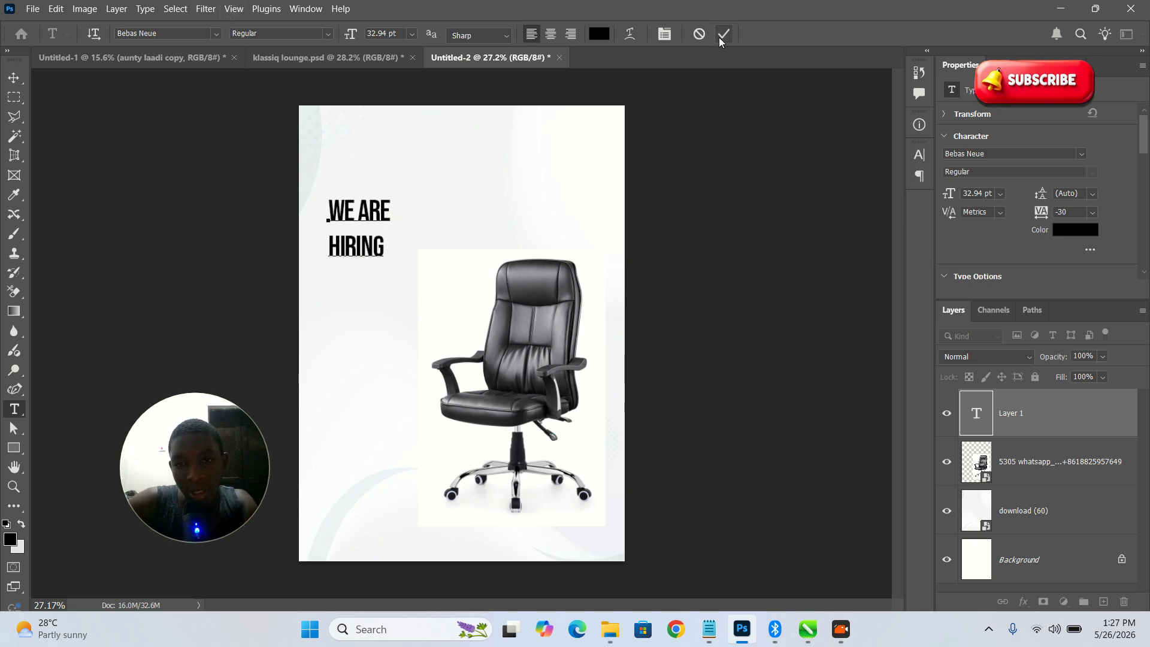
Delete the HIRING line so the text layer reads only WE ARE.
double_click(342, 244)
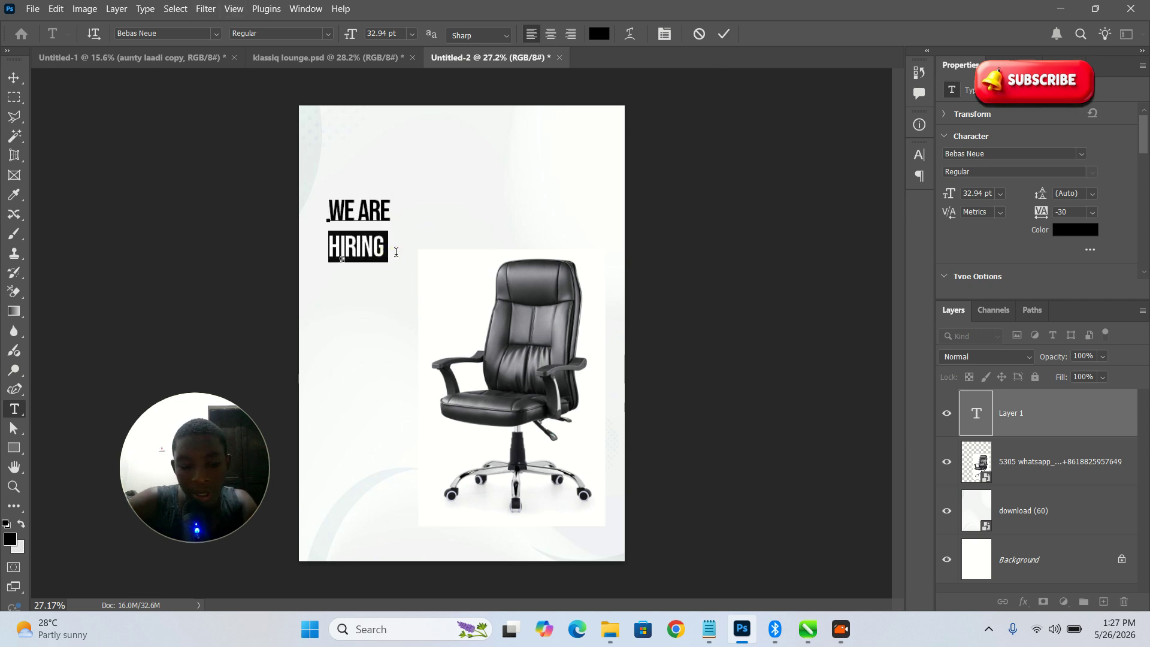
key("BackSpace")
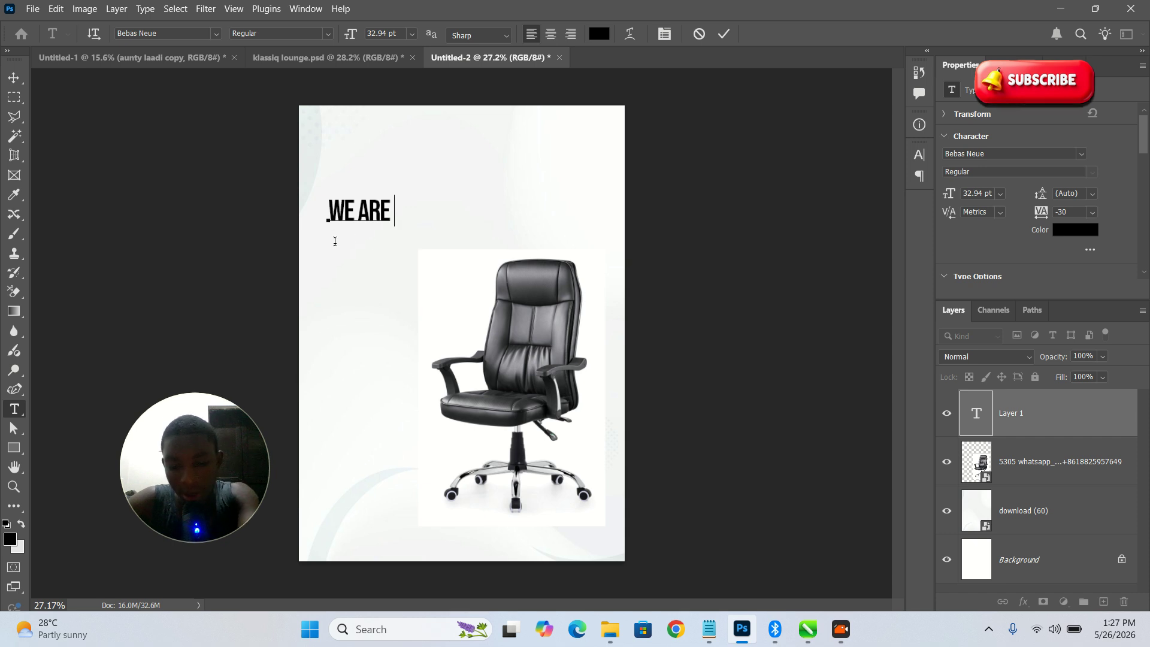
left_click(724, 34)
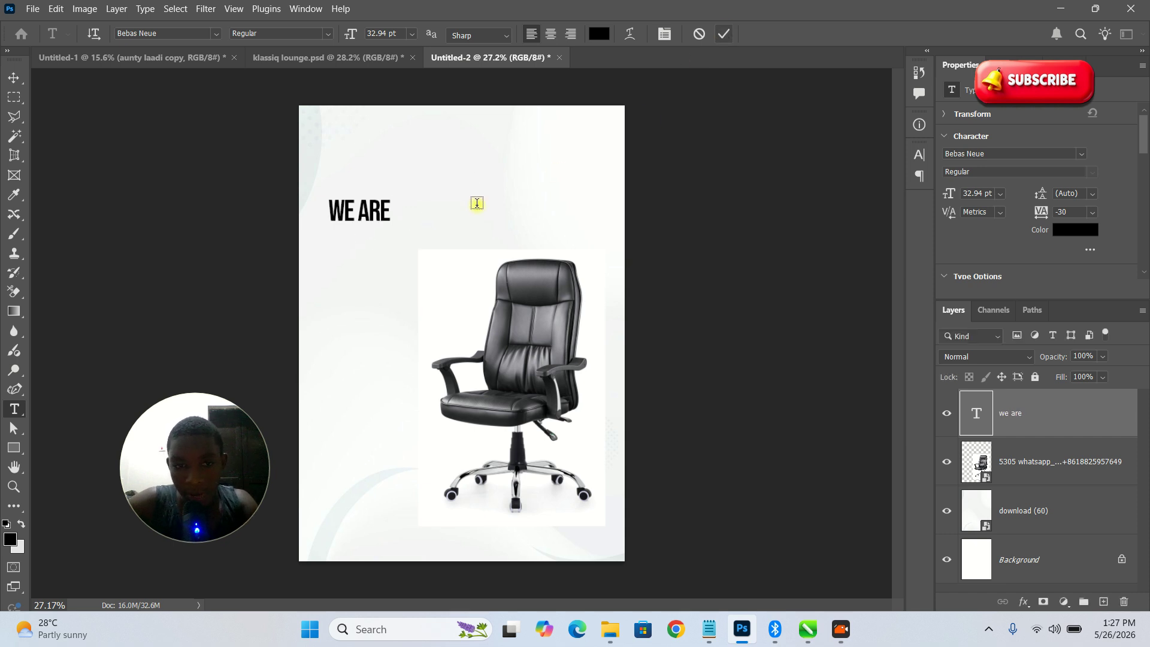
Duplicate the WE ARE text directly below the original and change the copy's wording to HIRING.
key("z")
left_click_drag(315, 199, 352, 232)
key("t")
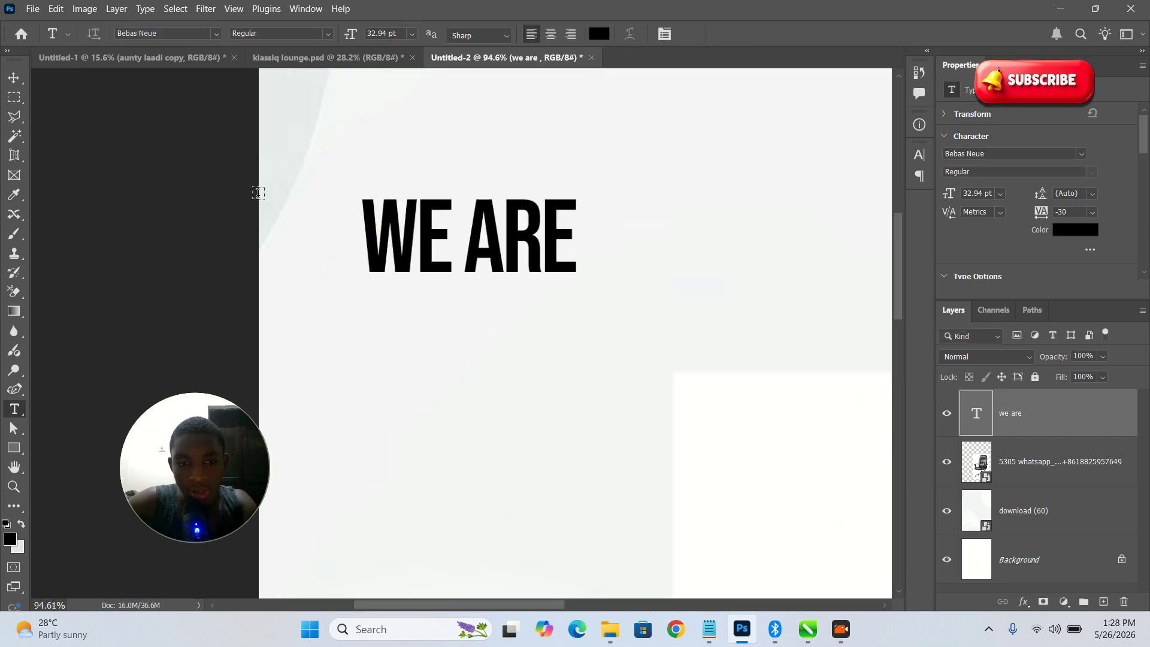
key("v")
left_click_drag(424, 241, 423, 333)
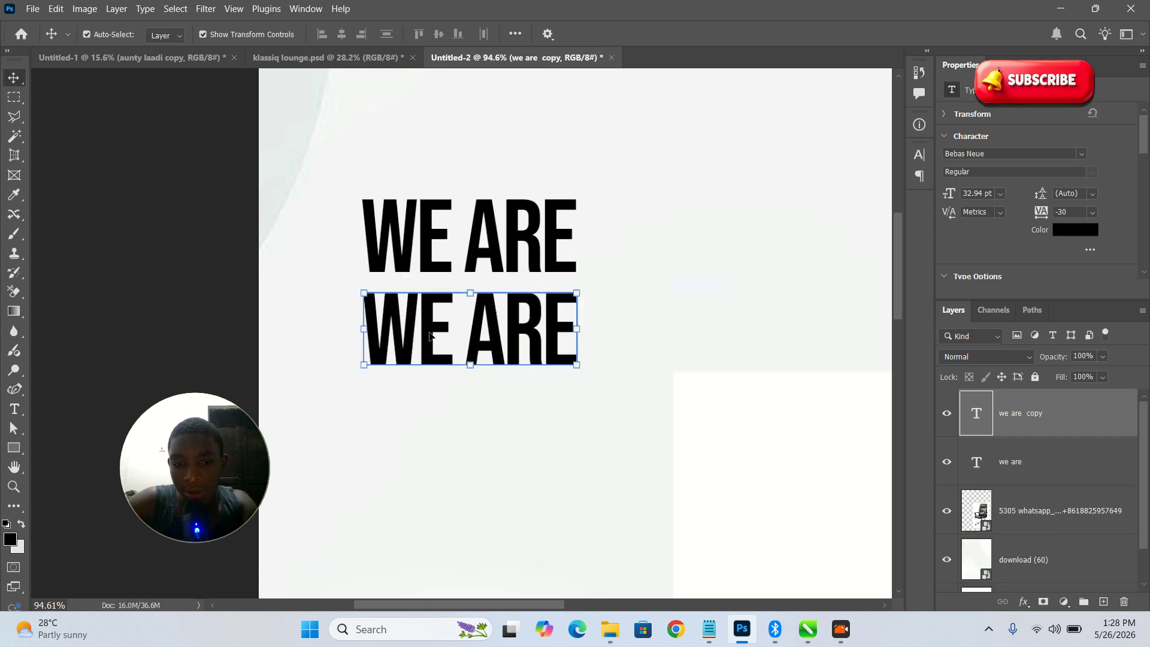
double_click(426, 327)
type("HIRING")
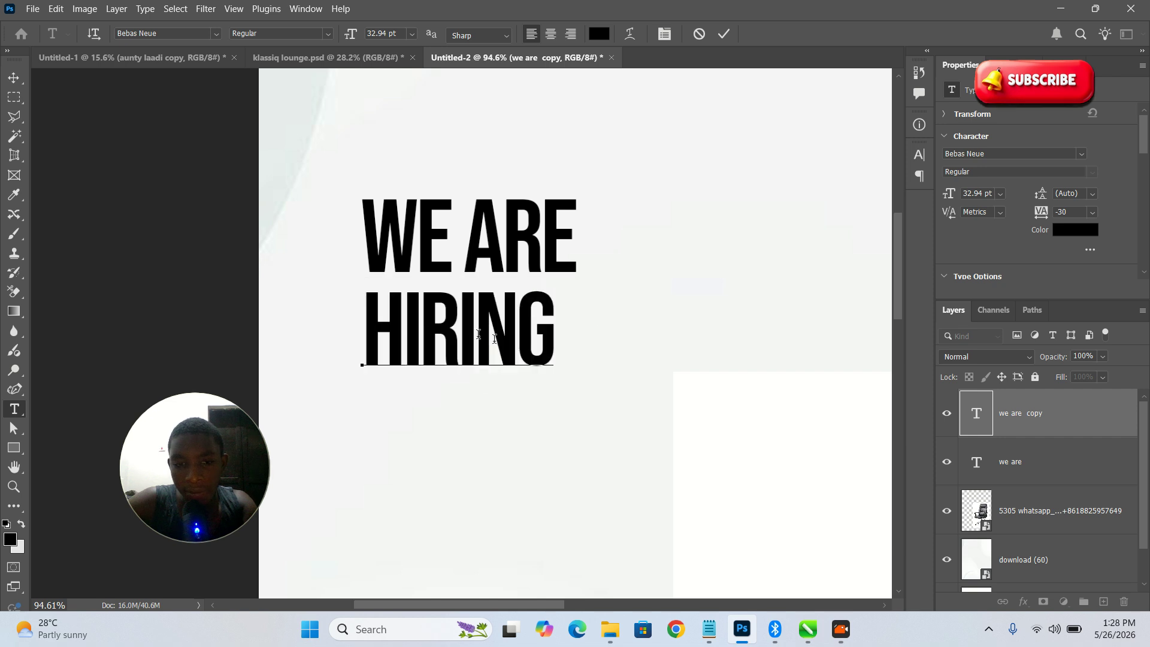
left_click(13, 78)
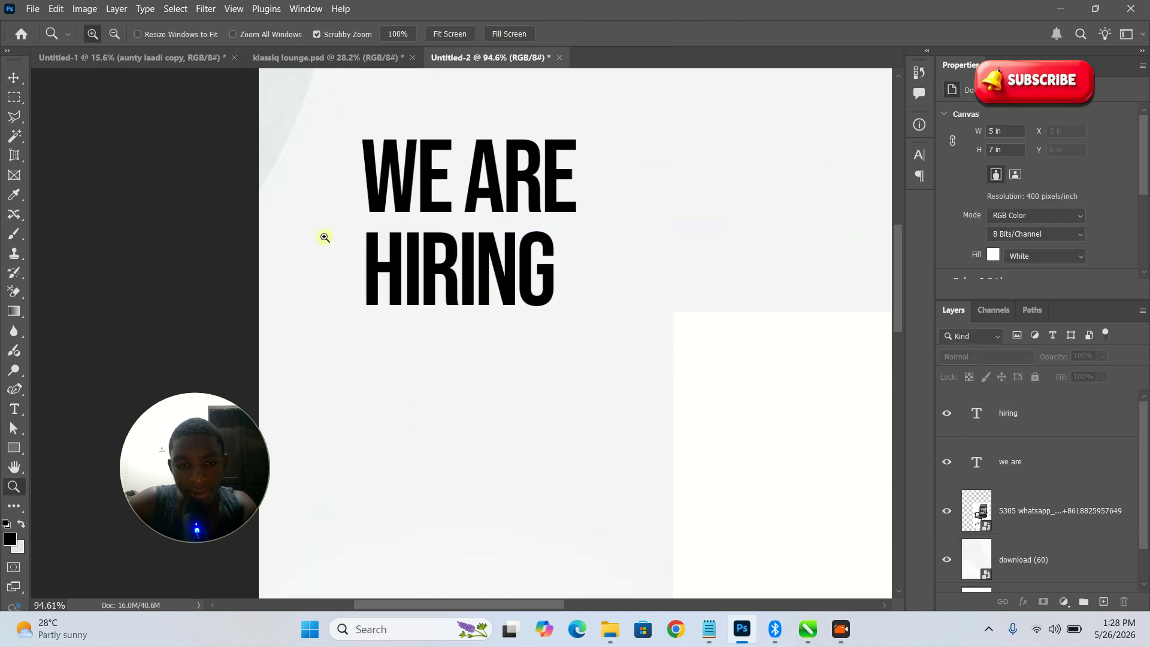
Enlarge the HIRING text to about 327% so it spans from the WE ARE text's left edge to the chair.
scroll(385, 264, "down", 5)
scroll(396, 250, "up", 2)
left_click(372, 238)
left_click(383, 255)
left_click(359, 234)
left_click(382, 249)
left_click_drag(386, 249, 526, 322)
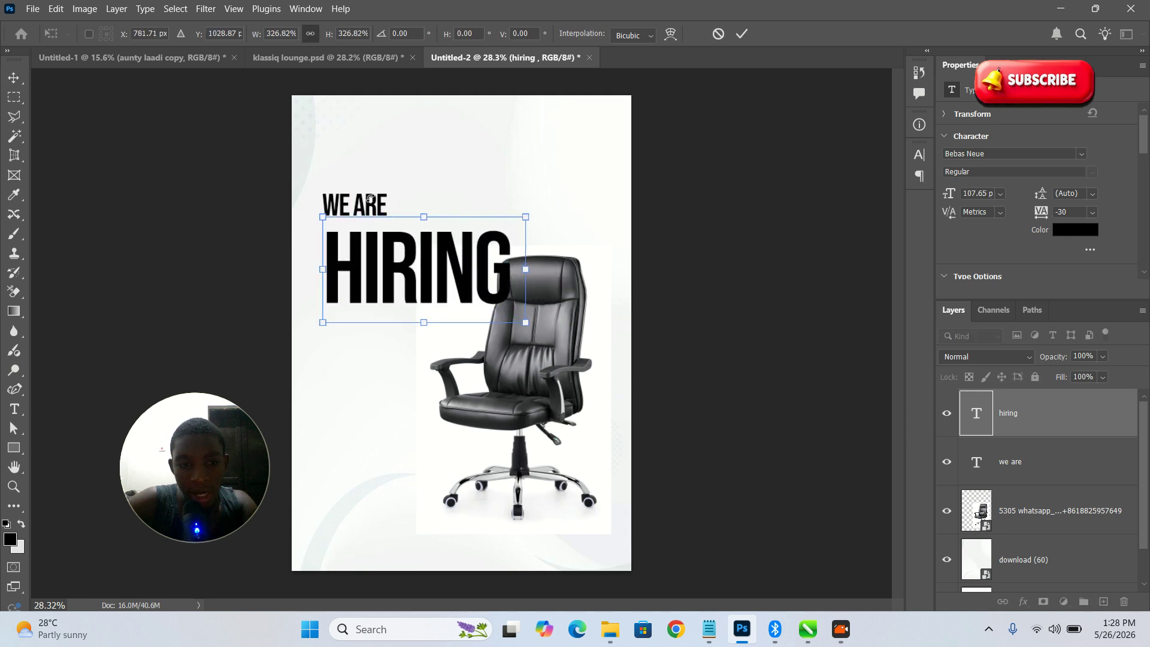
left_click(742, 35)
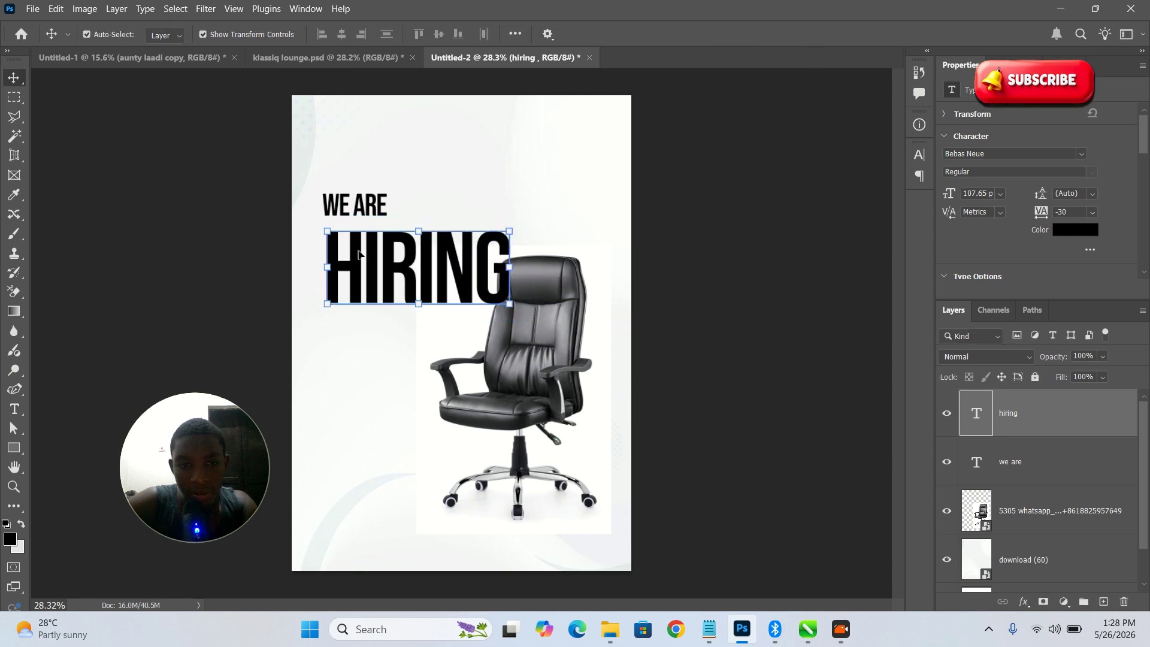
Move the HIRING text up directly beneath WE ARE, with the left edges of both lines aligned.
left_click_drag(354, 249, 353, 243)
key("ctrl+t")
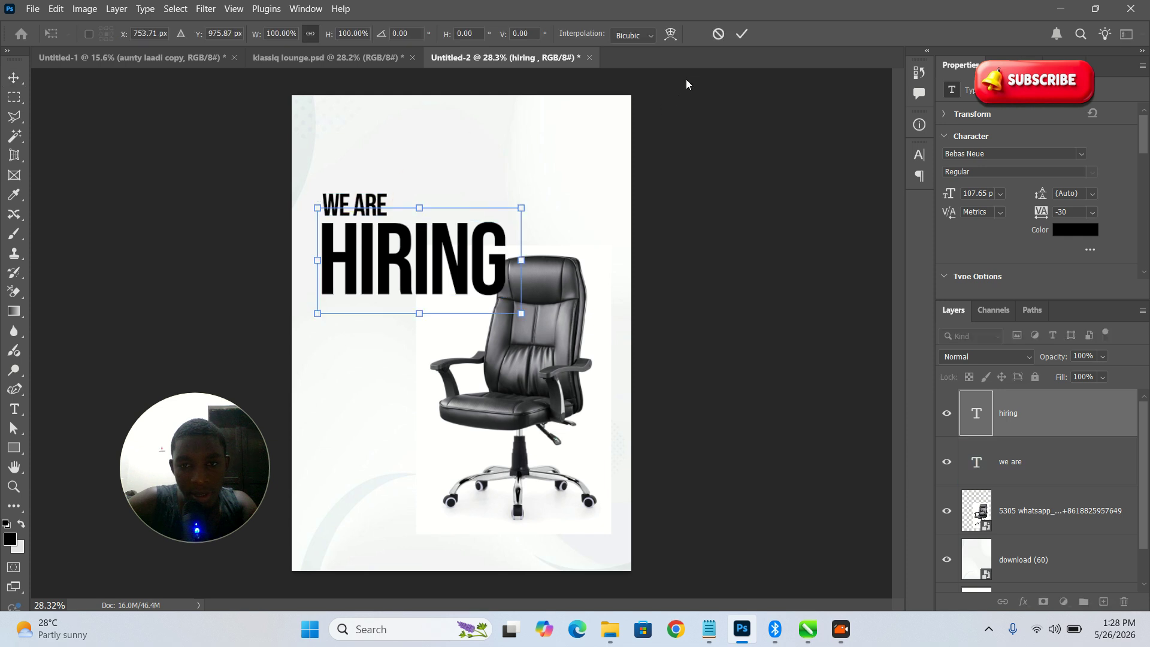
left_click(740, 34)
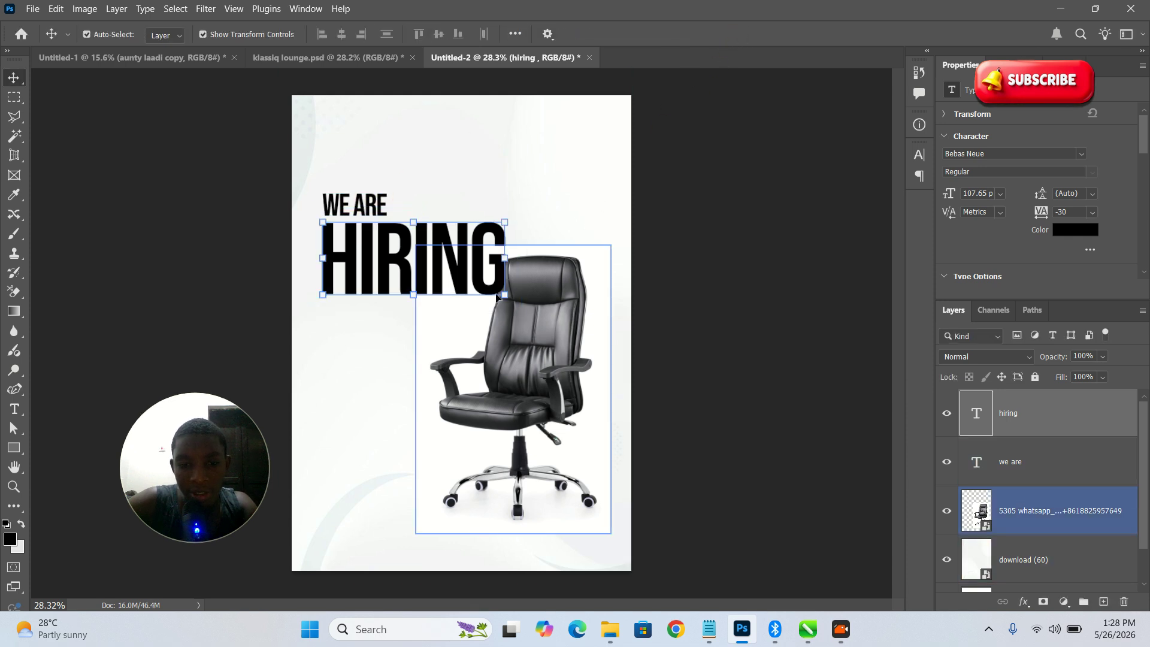
Check the headline and chair stacking in klassiq lounge.psd, and move the new document's chair layer above the HIRING text layer.
left_click(323, 57)
scroll(527, 263, "up", 5)
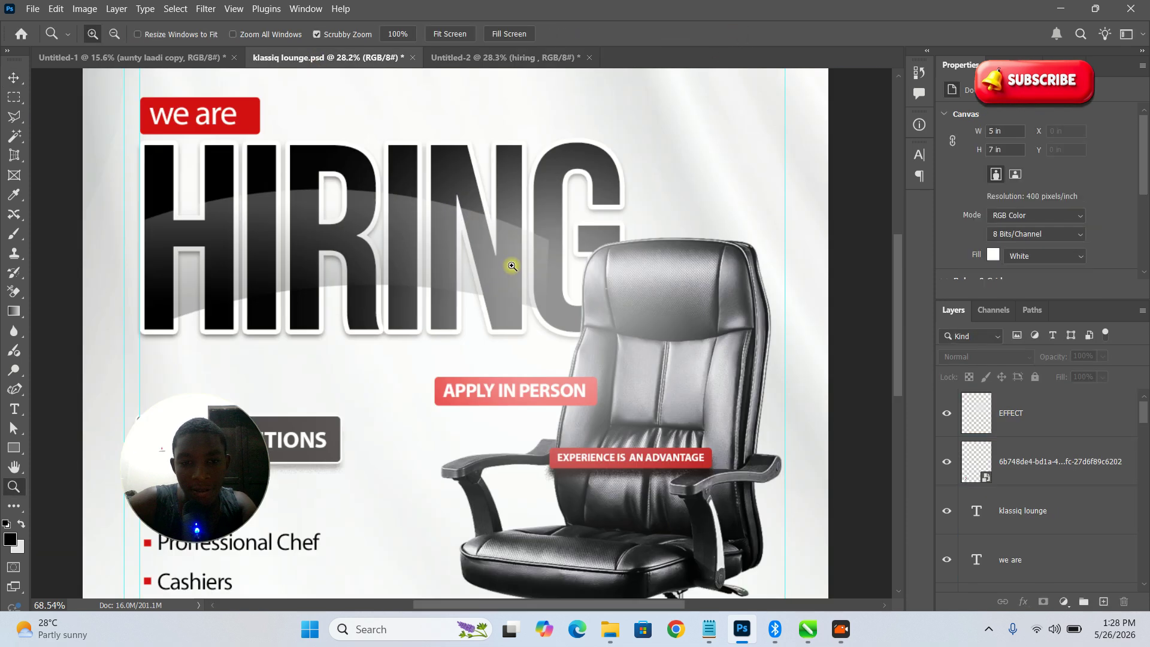
scroll(563, 306, "down", 5)
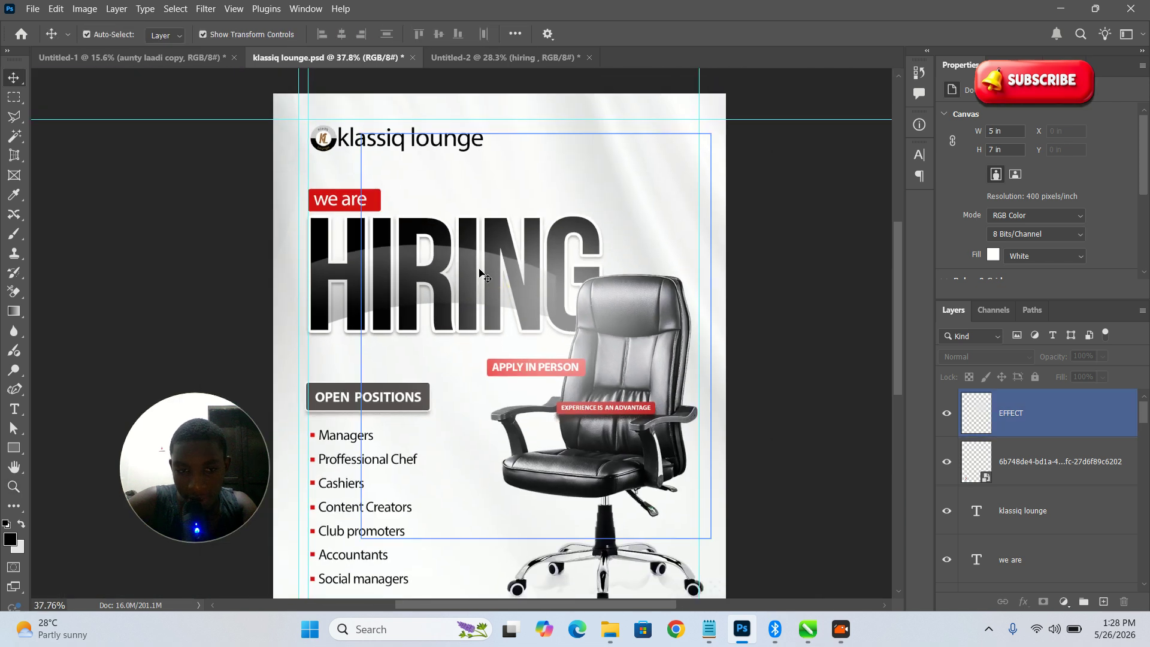
left_click(506, 58)
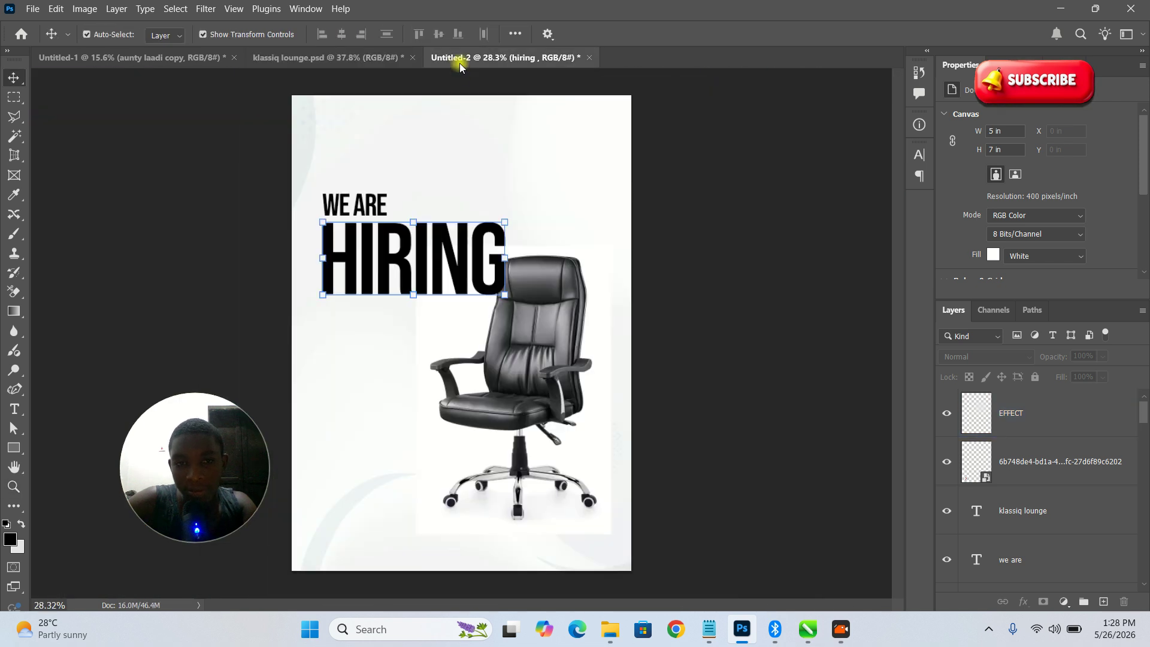
key("z")
left_click_drag(473, 291, 507, 294)
key("v")
left_click(566, 302)
left_click_drag(1018, 510, 1012, 420)
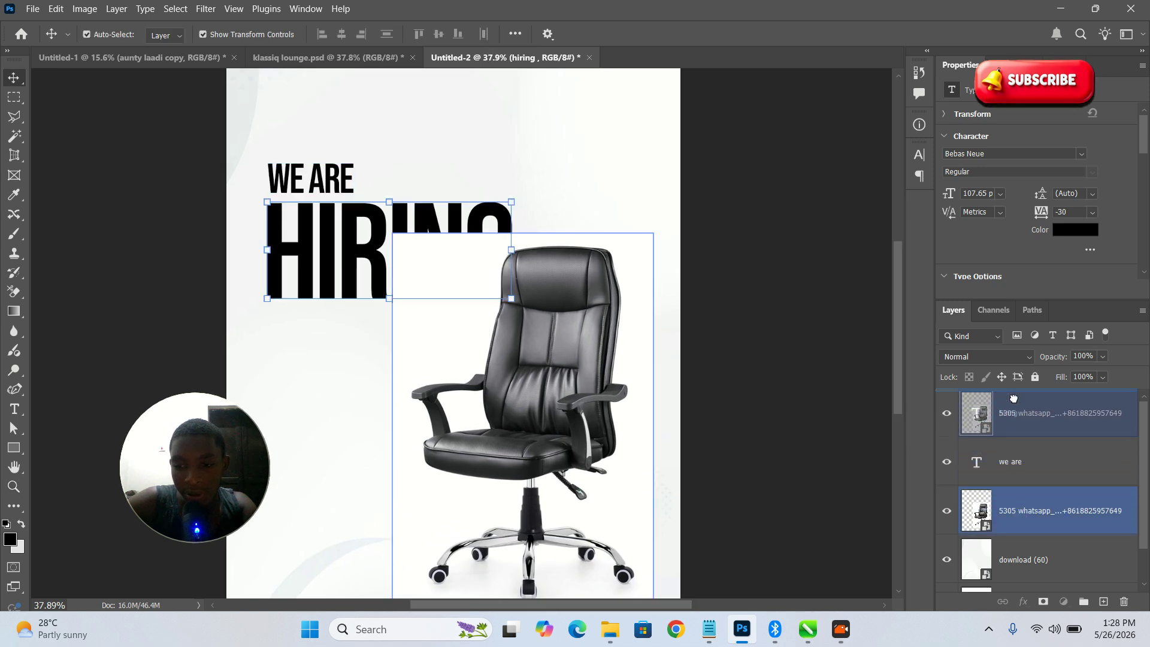
Try to isolate the office chair from its white background with Select Subject.
left_click(701, 319)
left_click(529, 347)
left_click_drag(529, 347, 551, 328)
key("z")
left_click_drag(515, 258, 511, 318)
key("v")
left_click(205, 9)
mouse_move(179, 9)
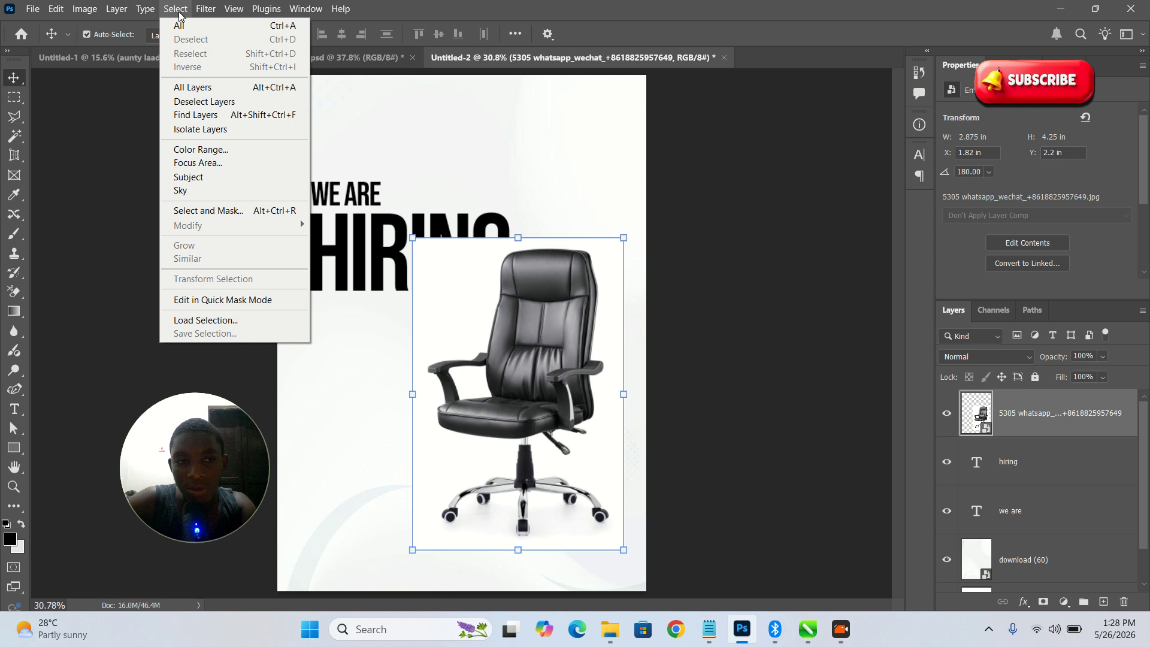
left_click(186, 176)
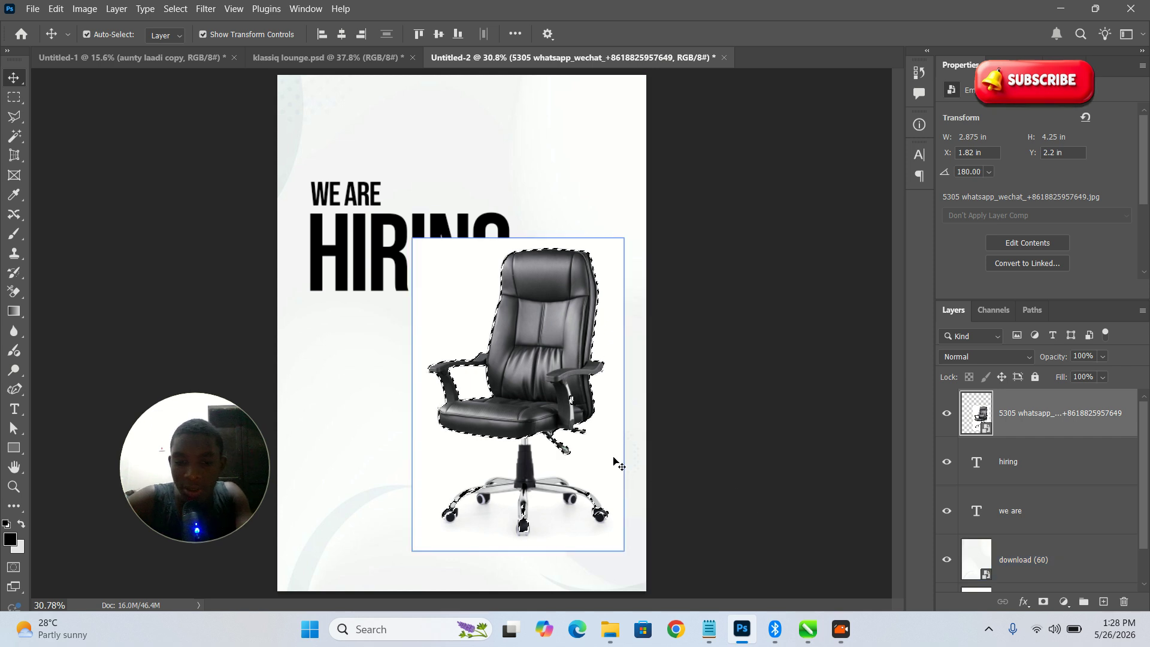
Inspect the subject selection around the chair's armrests and base, and clear the selection.
key("z")
left_click_drag(515, 485, 536, 508)
key("v")
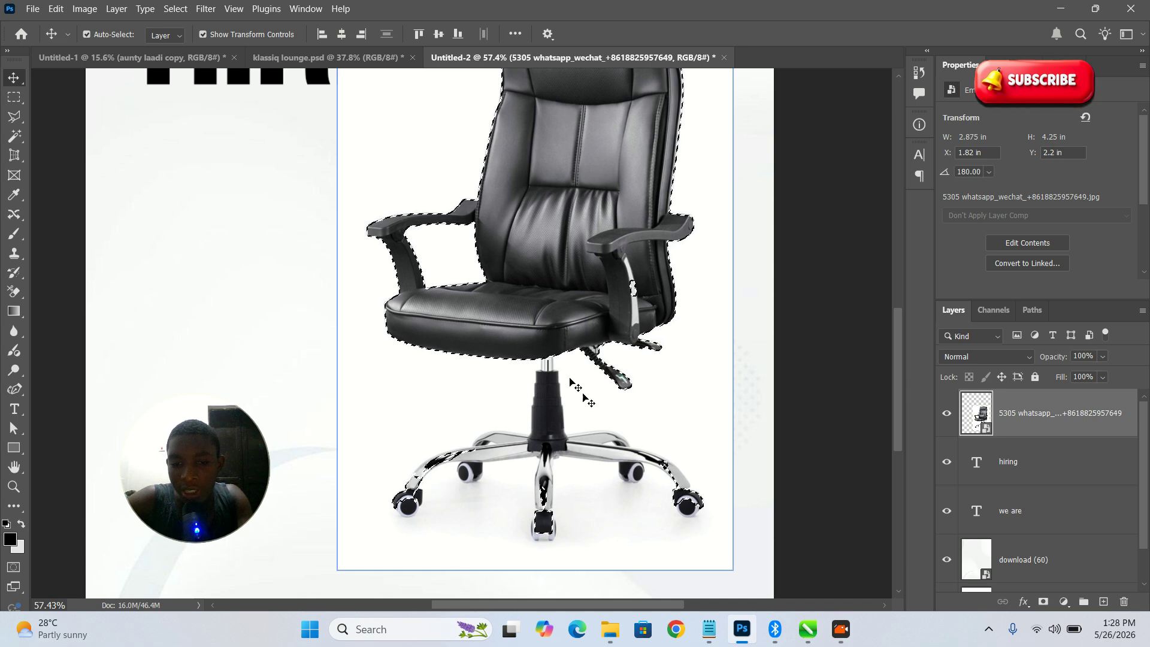
key("z")
left_click_drag(575, 387, 551, 374)
key("v")
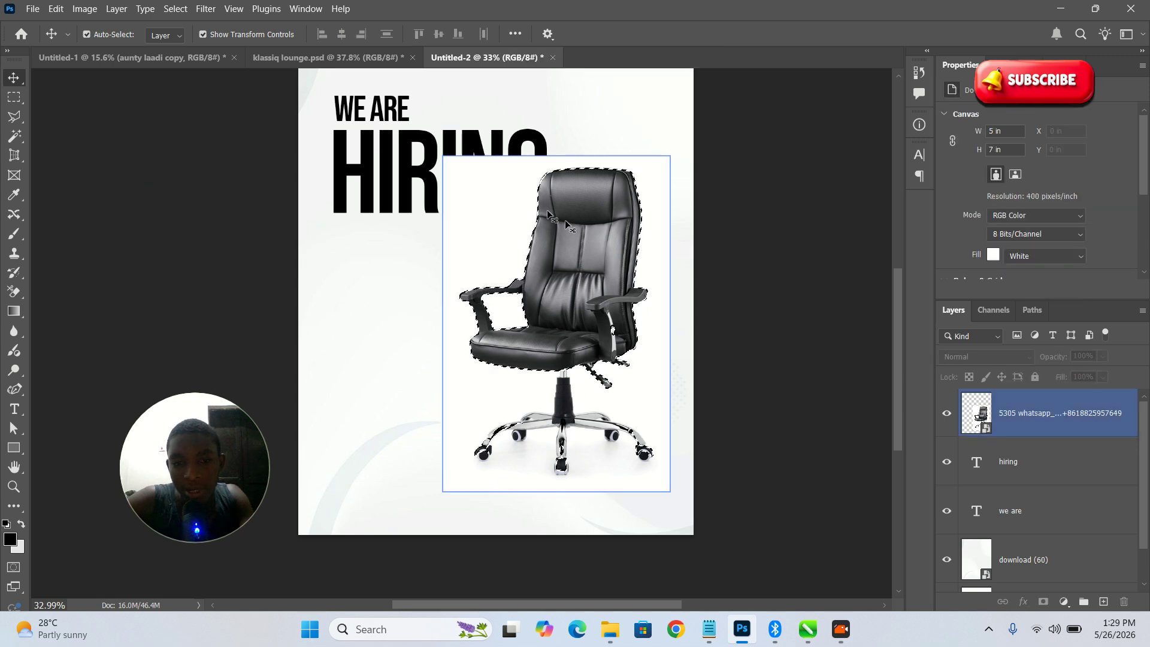
left_click(15, 116)
right_click(503, 221)
left_click(533, 228)
left_click_drag(575, 357, 518, 374)
left_click(521, 460)
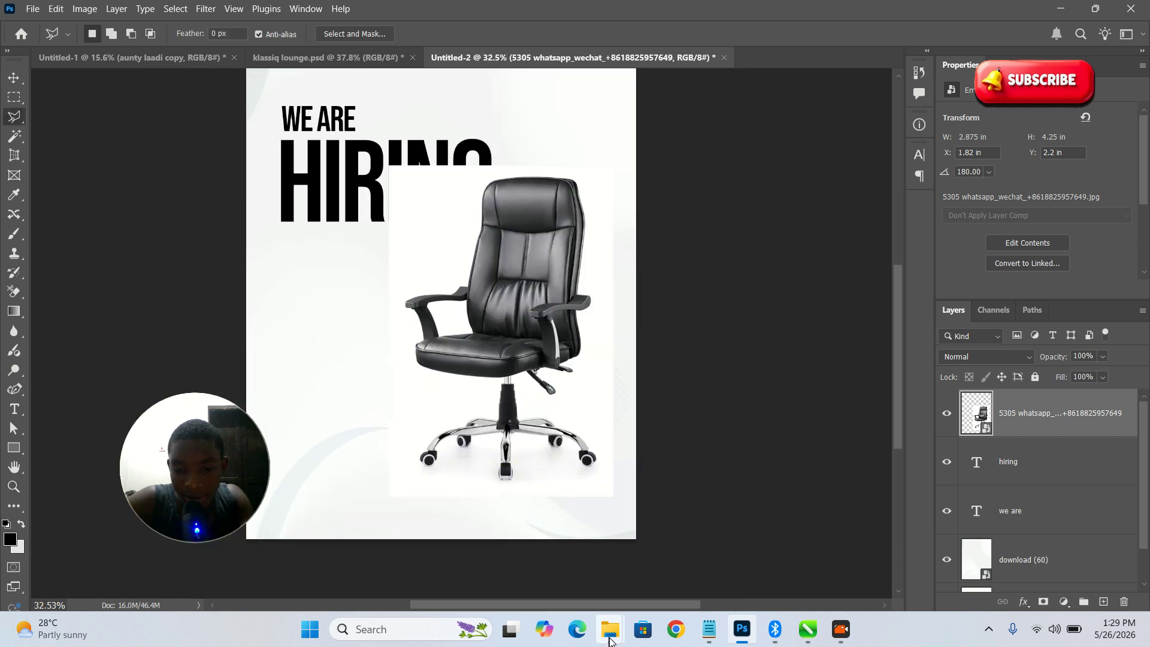
Look through the Downloads folder in File Explorer for a suitable chair image, and return to Photoshop.
mouse_move(610, 629)
left_click(562, 564)
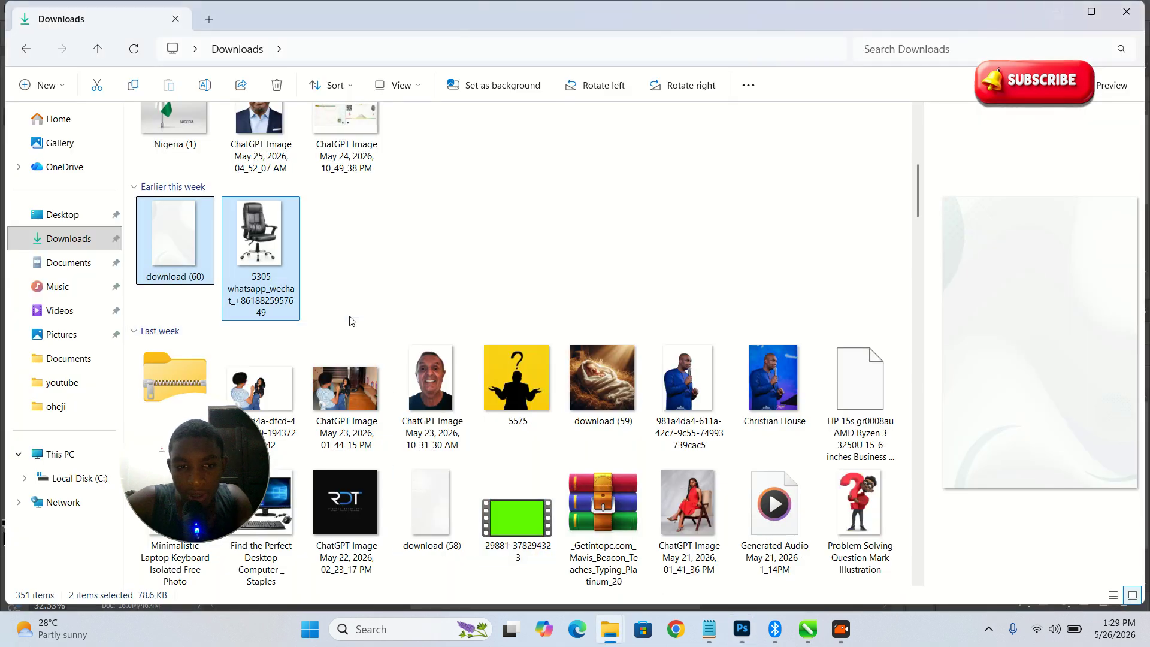
scroll(361, 325, "up", 3)
scroll(536, 333, "down", 2)
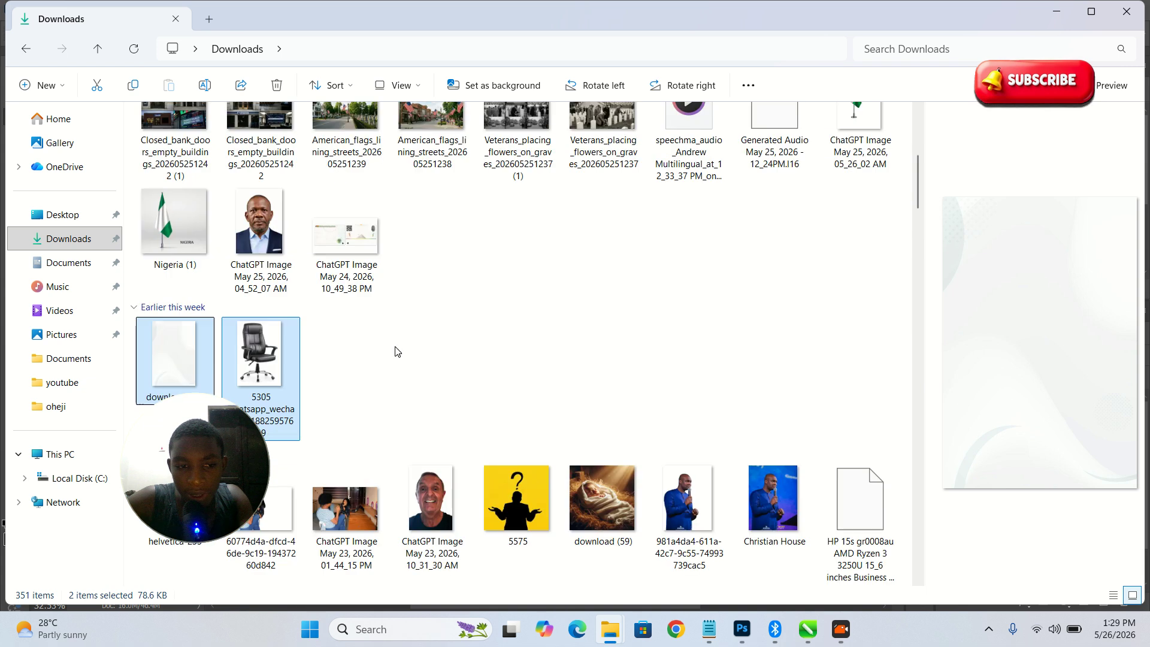
scroll(395, 352, "down", 3)
scroll(400, 354, "down", 3)
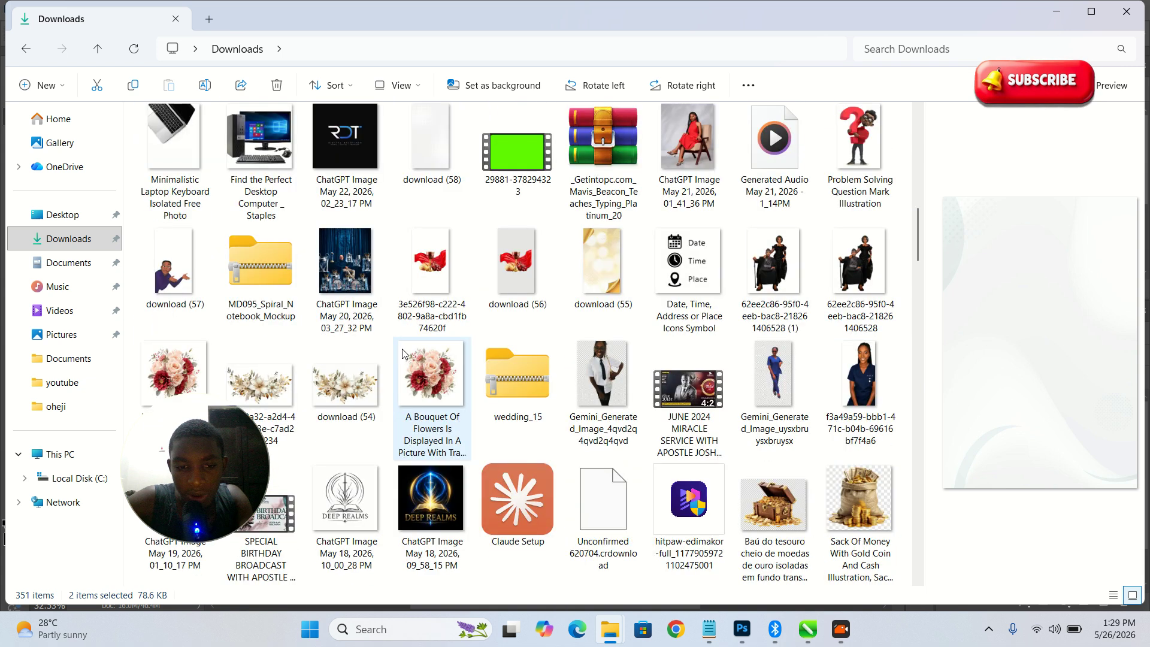
scroll(402, 354, "up", 3)
scroll(402, 353, "up", 5)
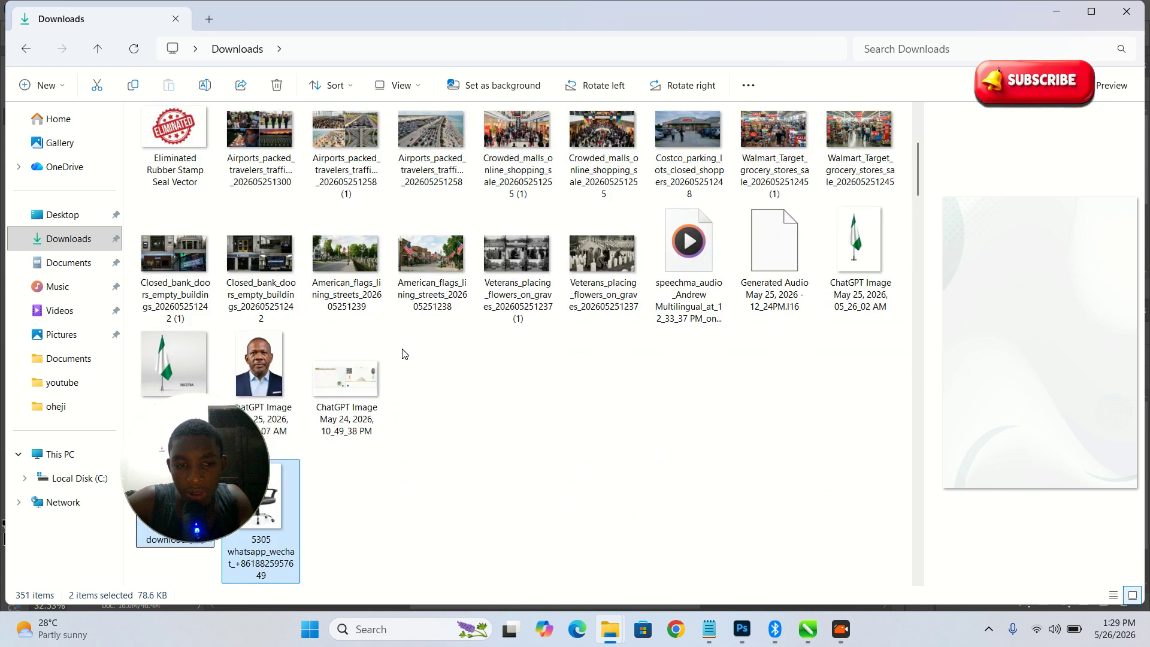
scroll(402, 354, "down", 3)
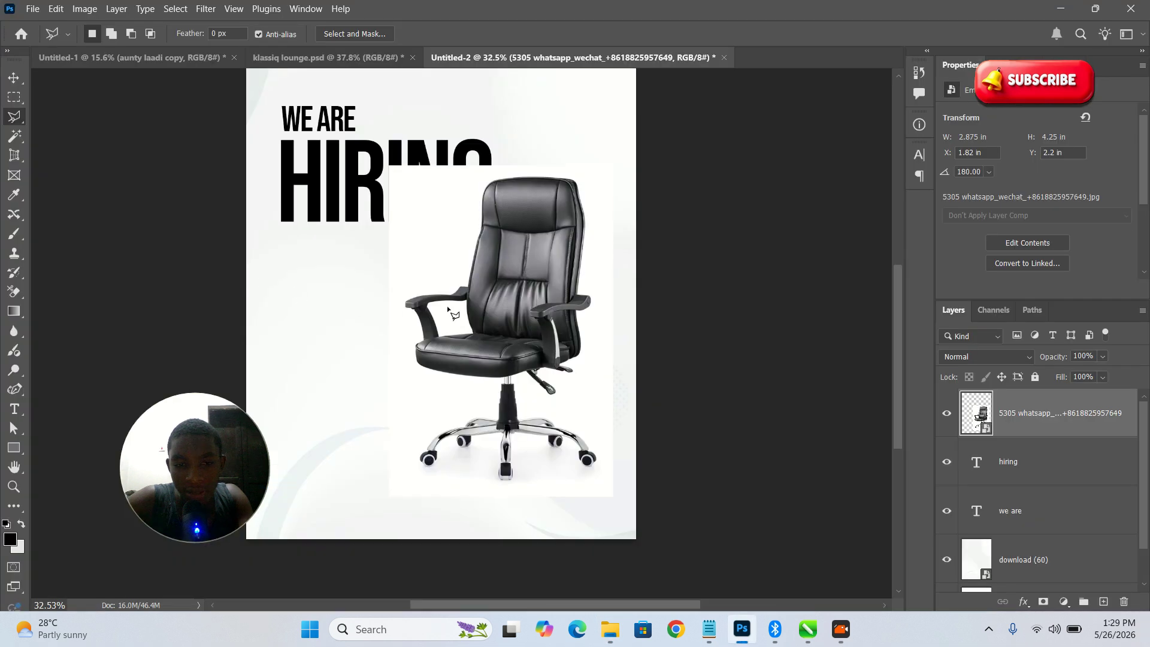
Outline the white background beside the chair's backrest, armrest and seat on the HIRING side with the Polygonal Lasso.
key("Return")
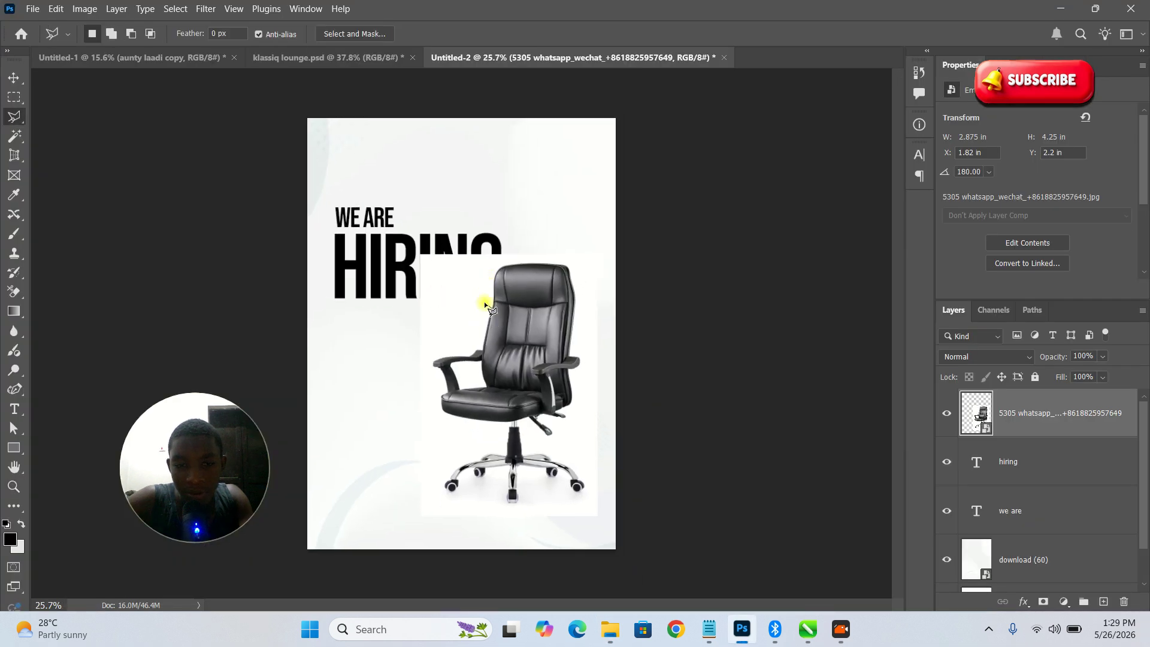
double_click(506, 287)
left_click(531, 236)
key("z")
mouse_move(540, 260)
left_mouse_down()
mouse_move(554, 264)
mouse_move(512, 333)
mouse_move(555, 300)
mouse_move(566, 332)
left_mouse_up()
key("l")
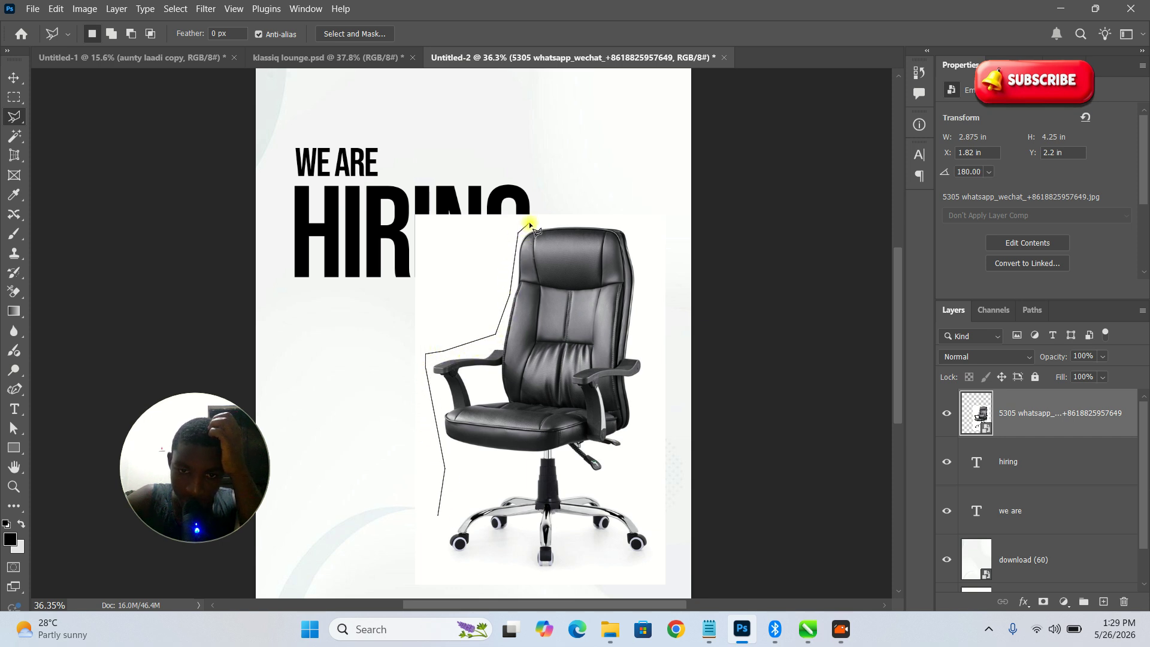
left_click(549, 198)
left_click(451, 178)
left_click(394, 204)
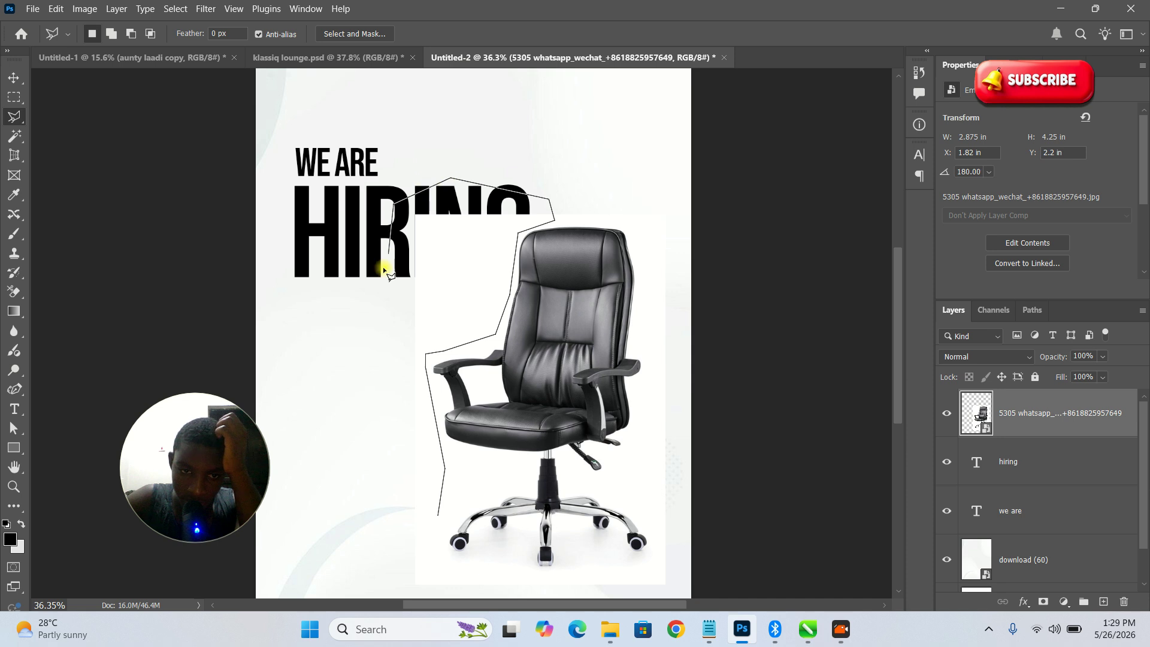
left_click(374, 361)
left_click(381, 455)
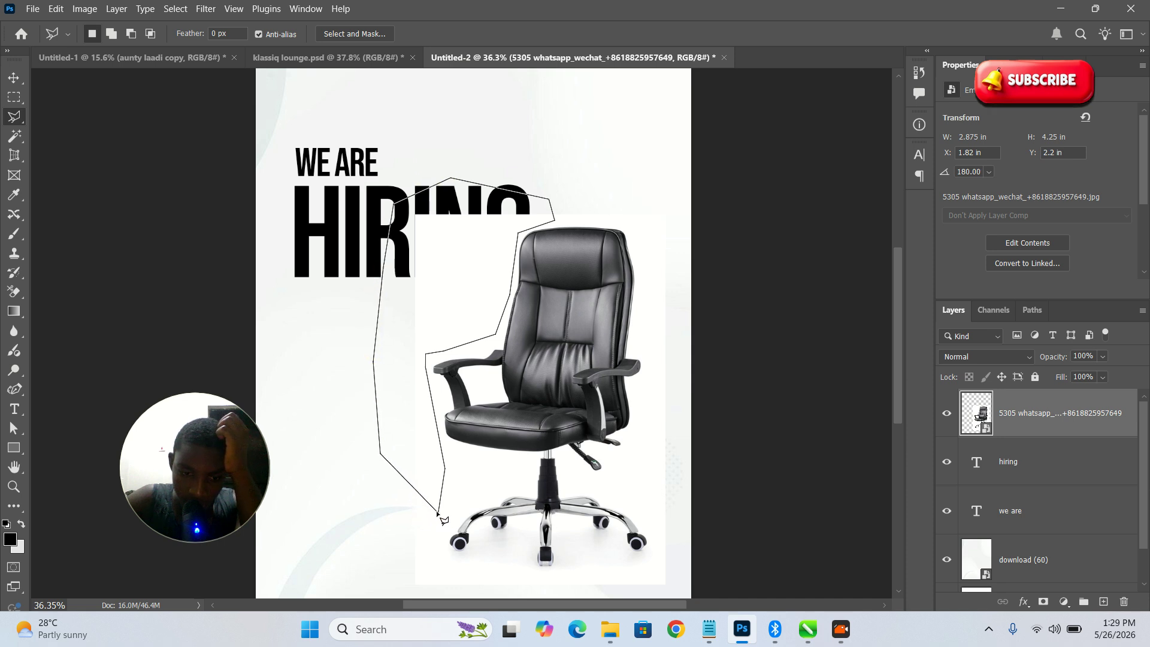
left_click(438, 516)
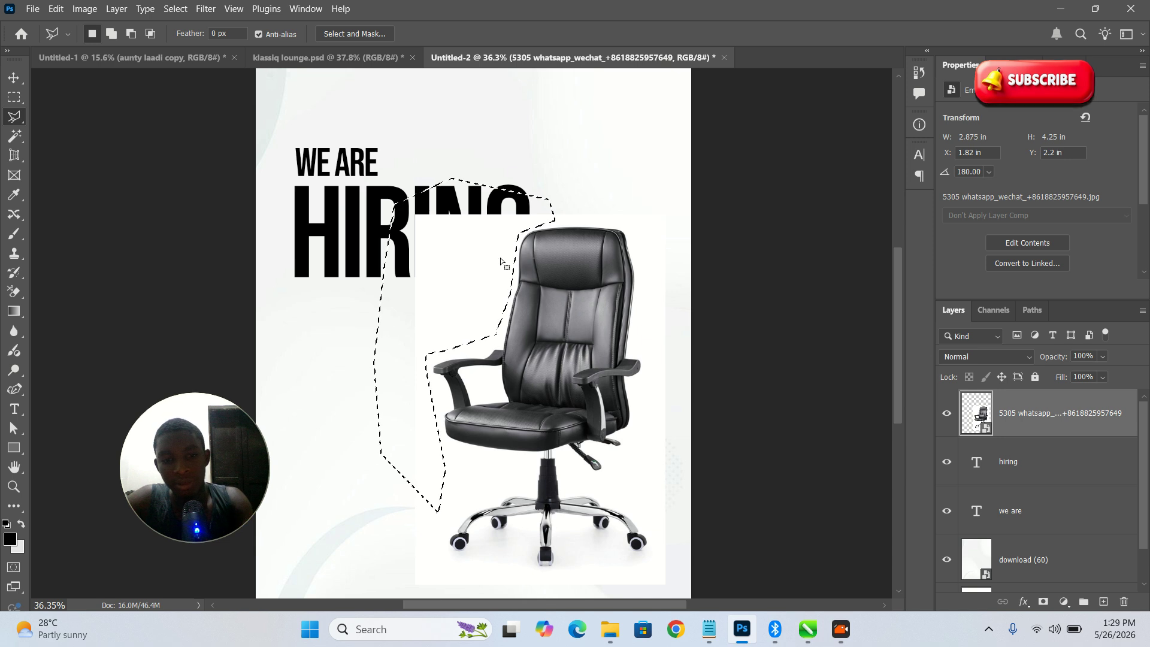
Try to feather the lasso selection by 1 pixel and delete the white background inside it.
right_click(478, 255)
left_click(520, 291)
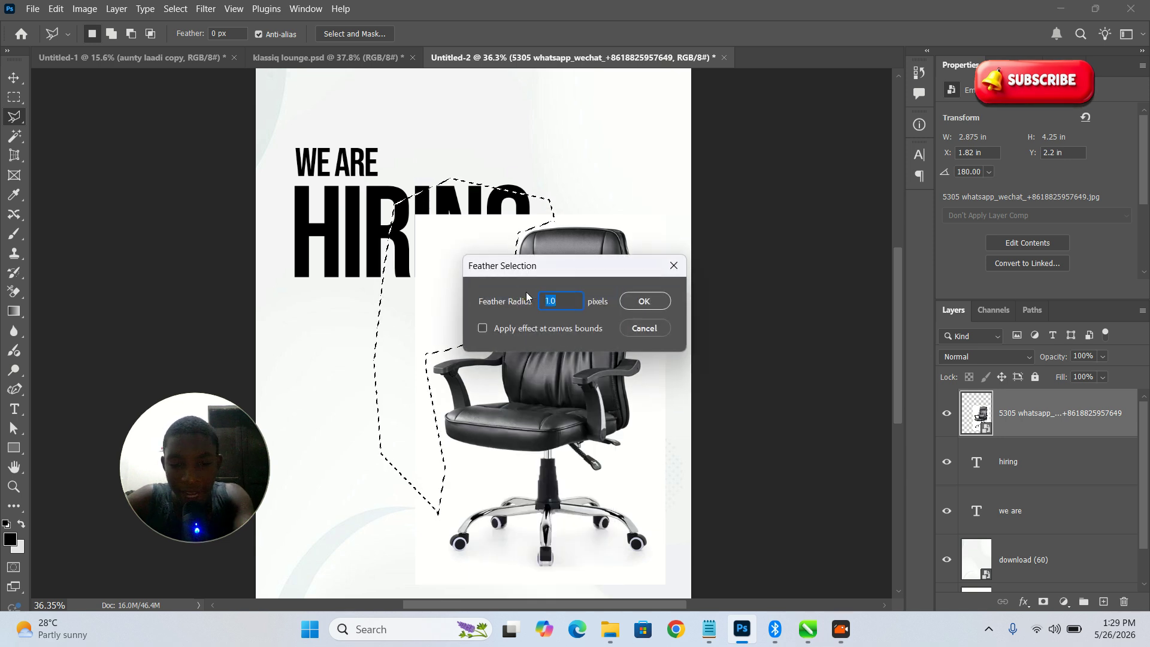
key("Return")
key("Delete")
left_click(535, 236)
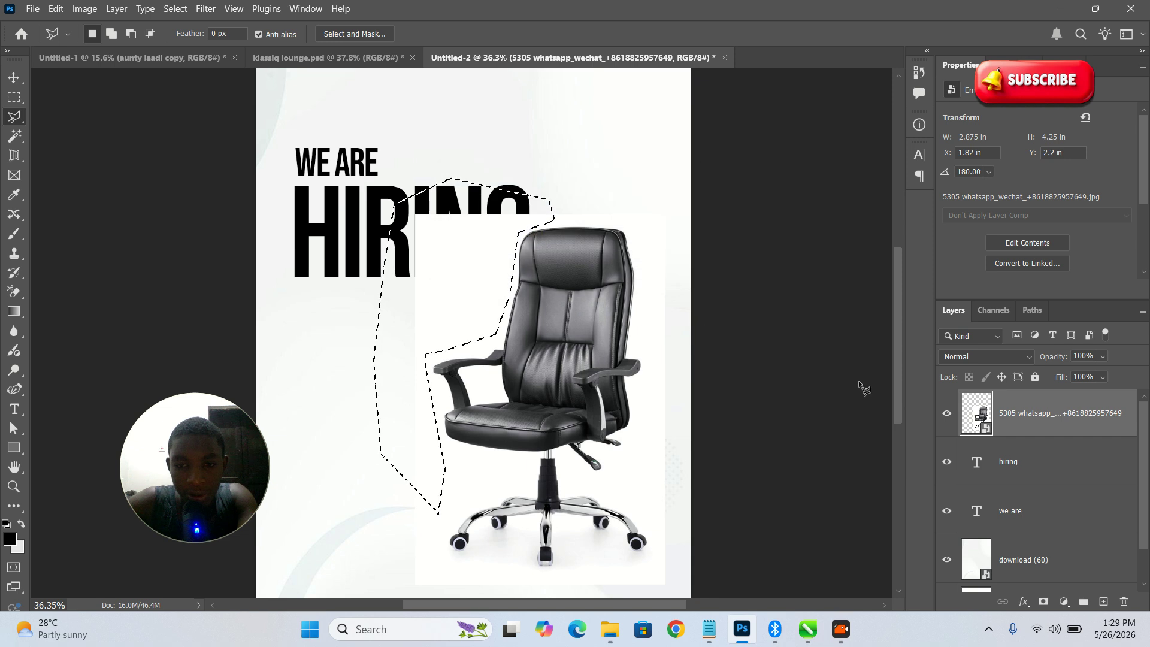
mouse_move(468, 261)
left_mouse_down()
mouse_move(399, 259)
mouse_move(499, 269)
left_mouse_up()
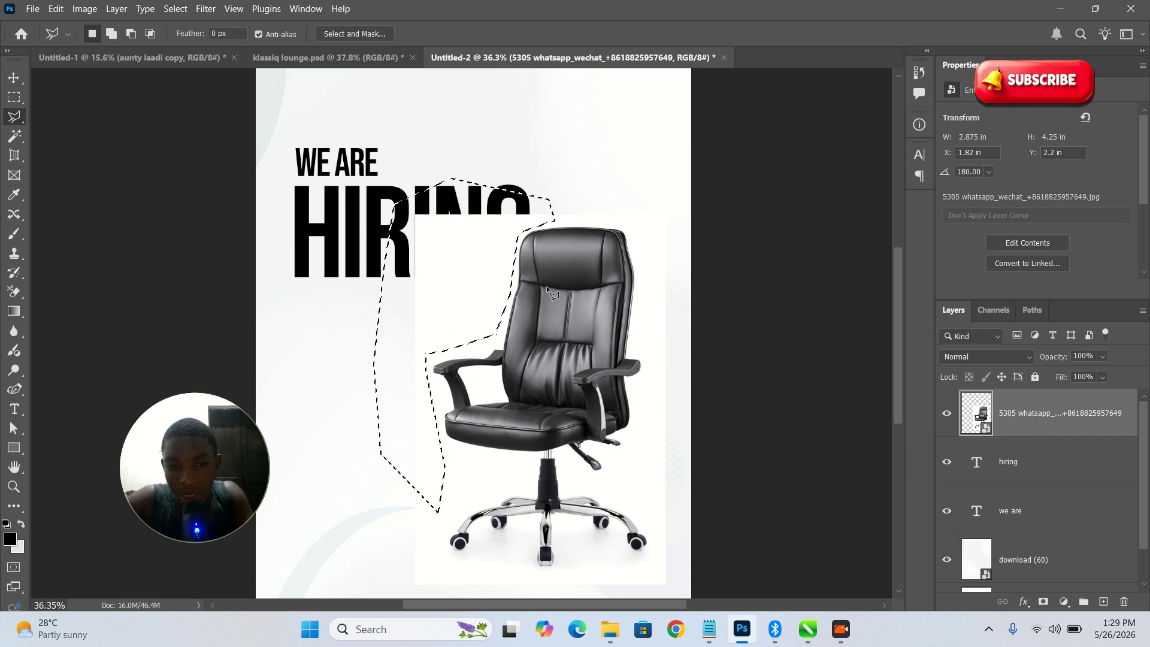
Deselect the lasso outline beside the chair and discard the stray lasso points.
key("v")
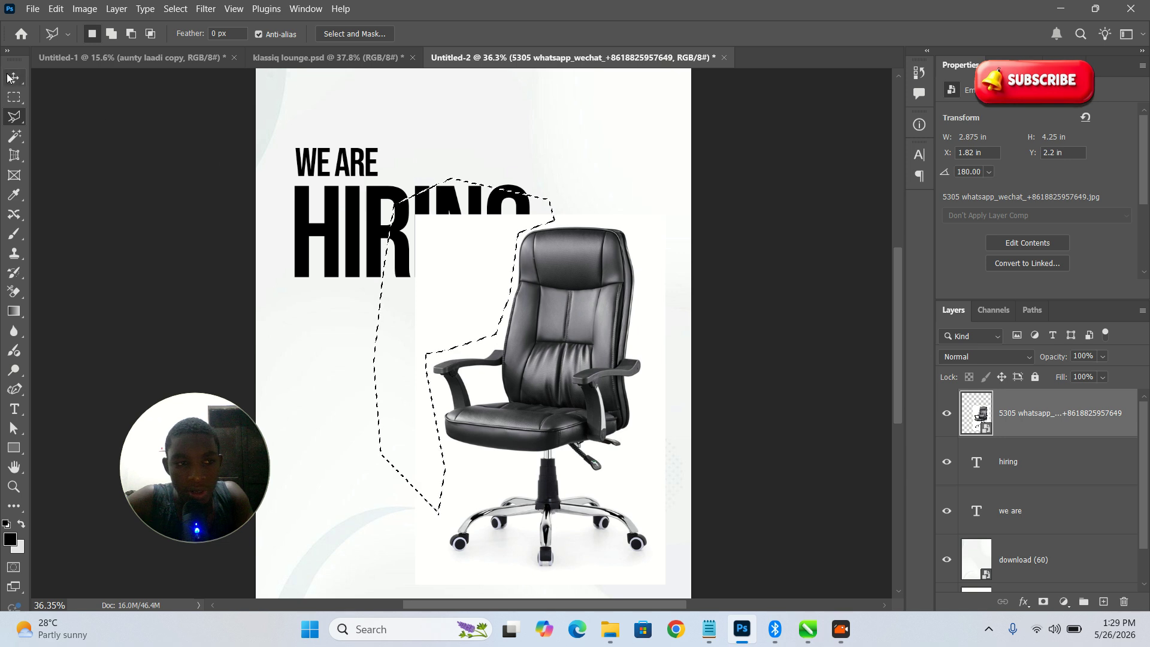
left_click(263, 193)
left_click(218, 185)
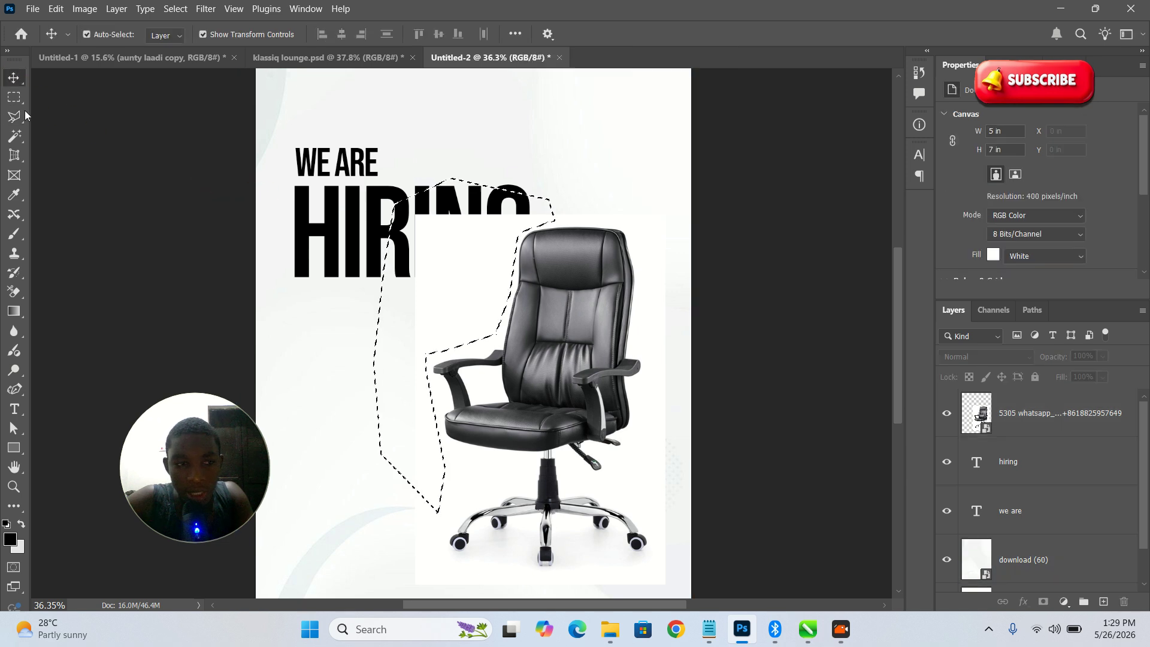
key("l")
key("ctrl+d")
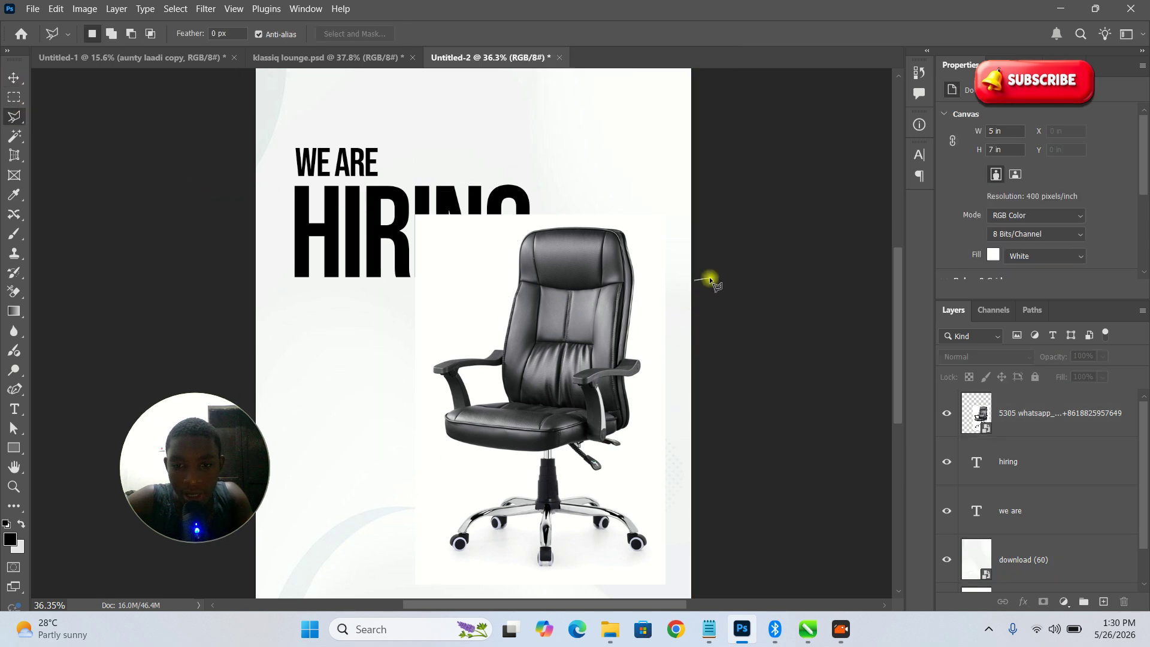
double_click(710, 280)
left_click(547, 242)
Rasterize the chair layer and erase a spot of its white background with the Background Eraser at 45 px and 50% tolerance.
key("z")
left_click_drag(534, 539, 513, 429)
scroll(513, 428, "down", 4)
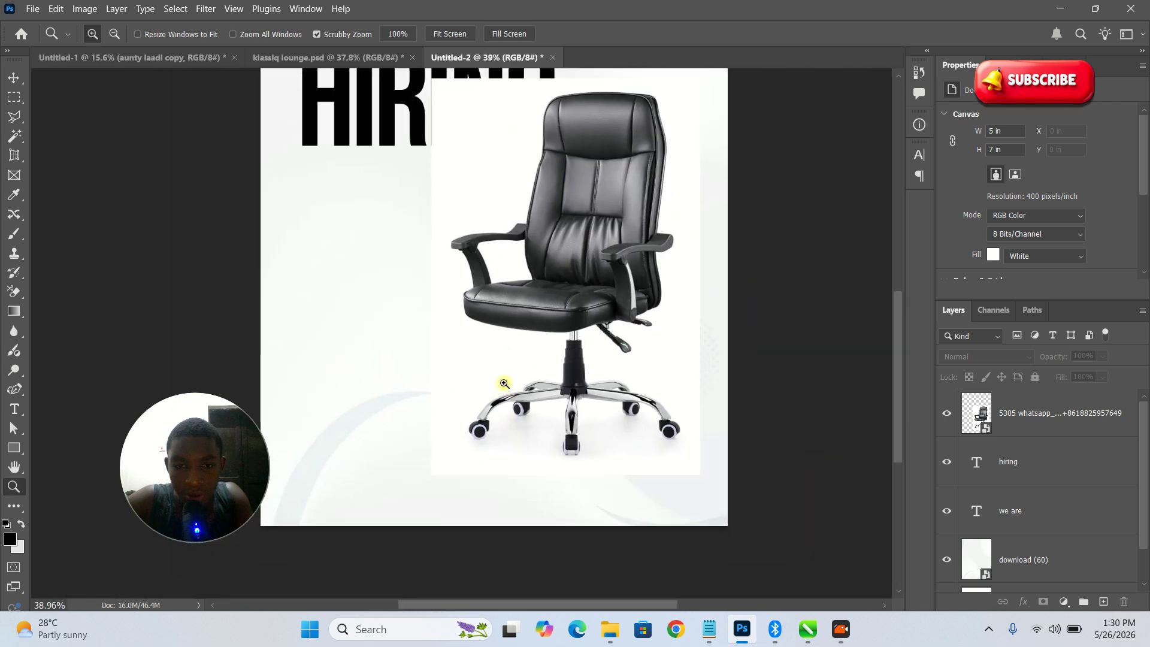
scroll(553, 361, "up", 2)
key("l")
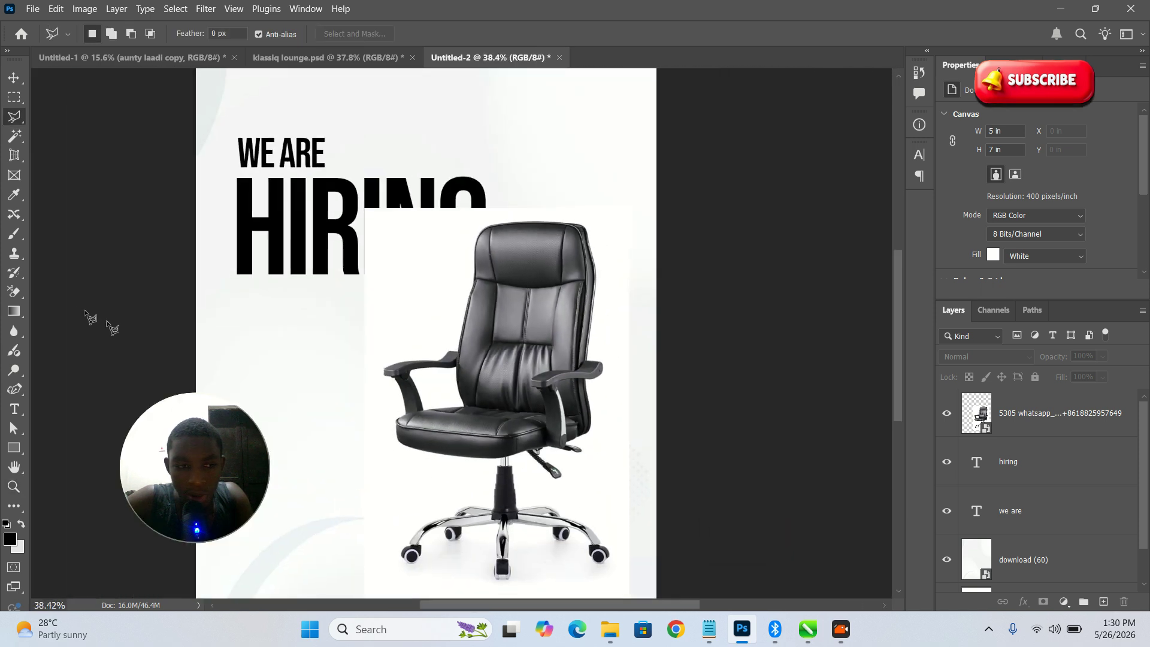
left_click(15, 294)
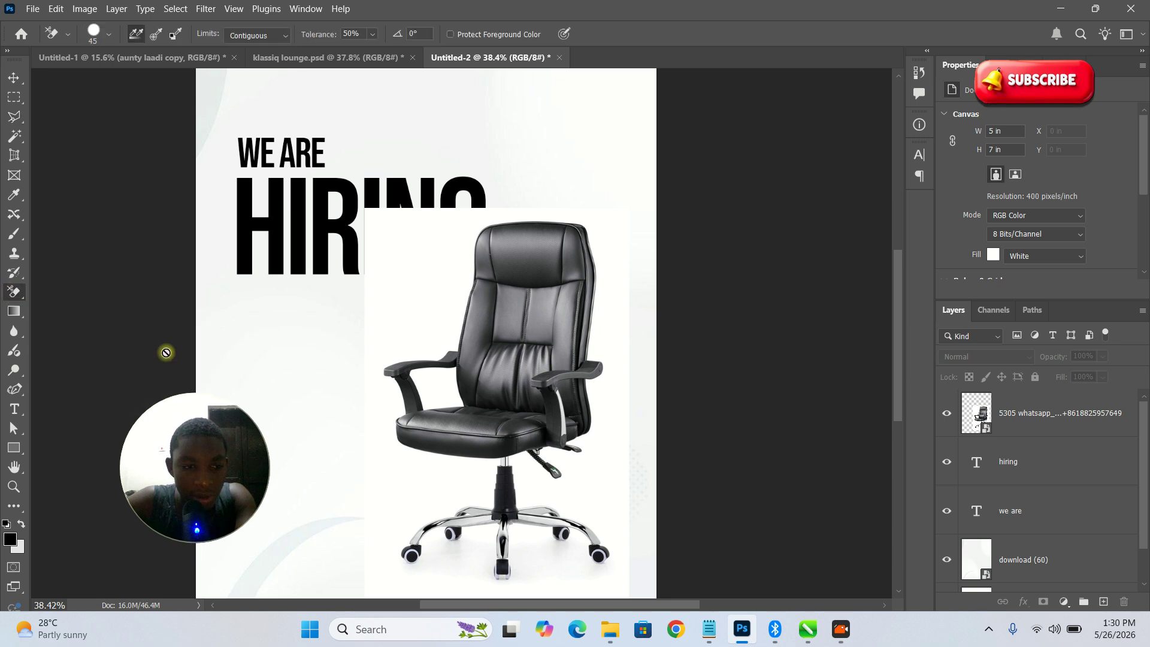
left_click(1019, 425)
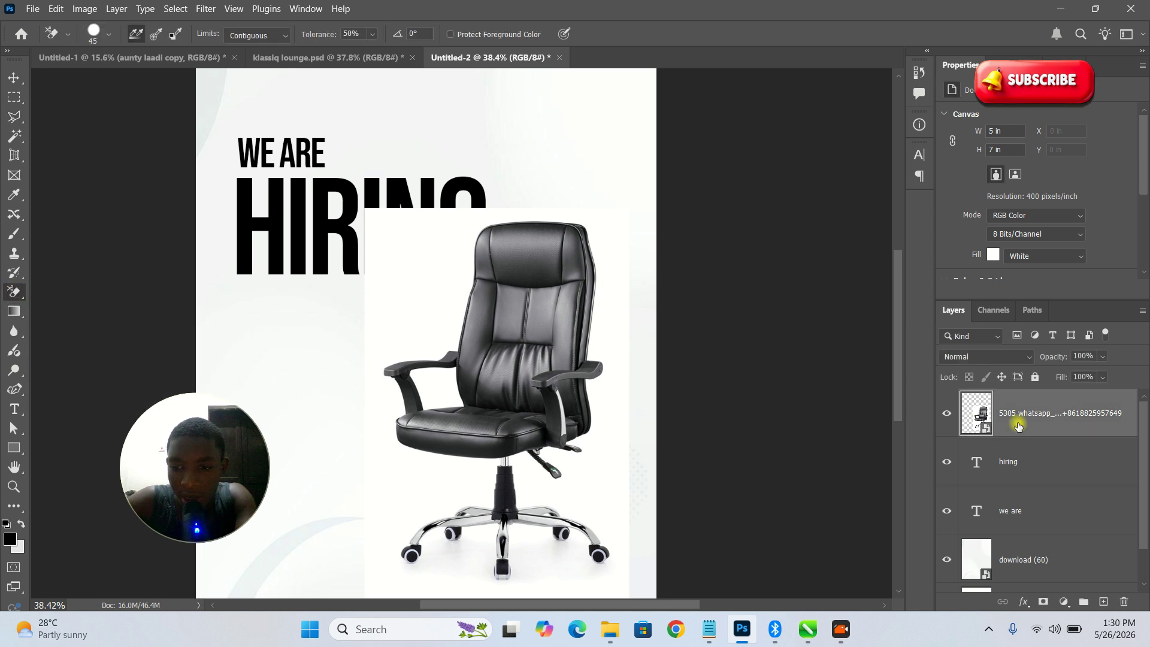
left_click(424, 266)
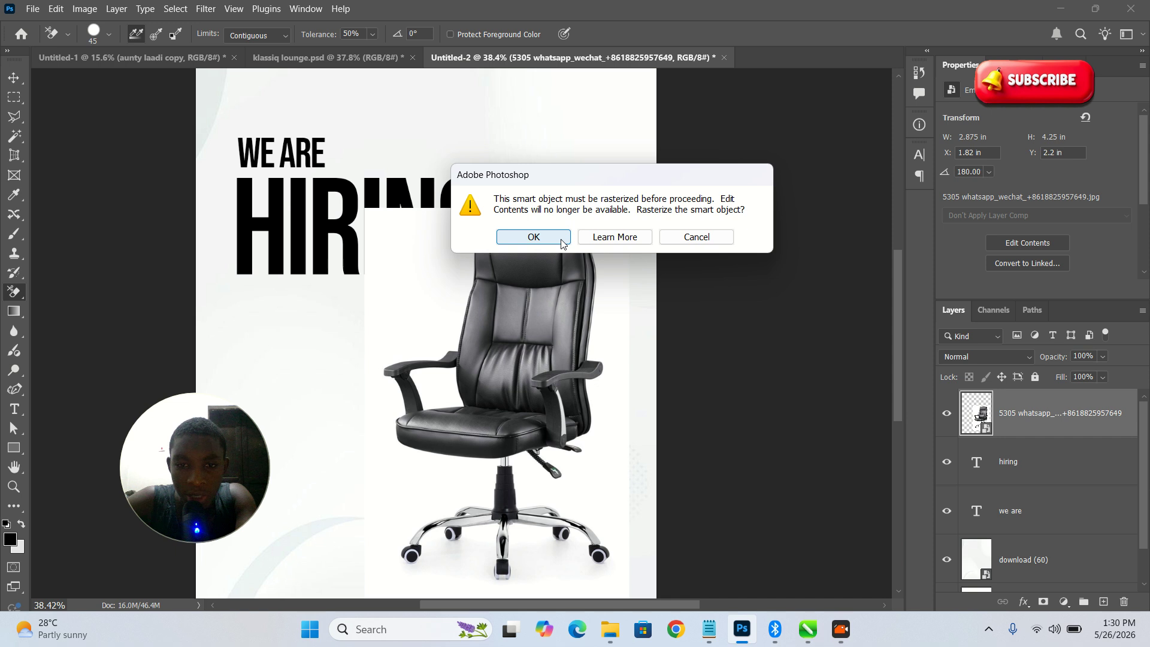
left_click(532, 238)
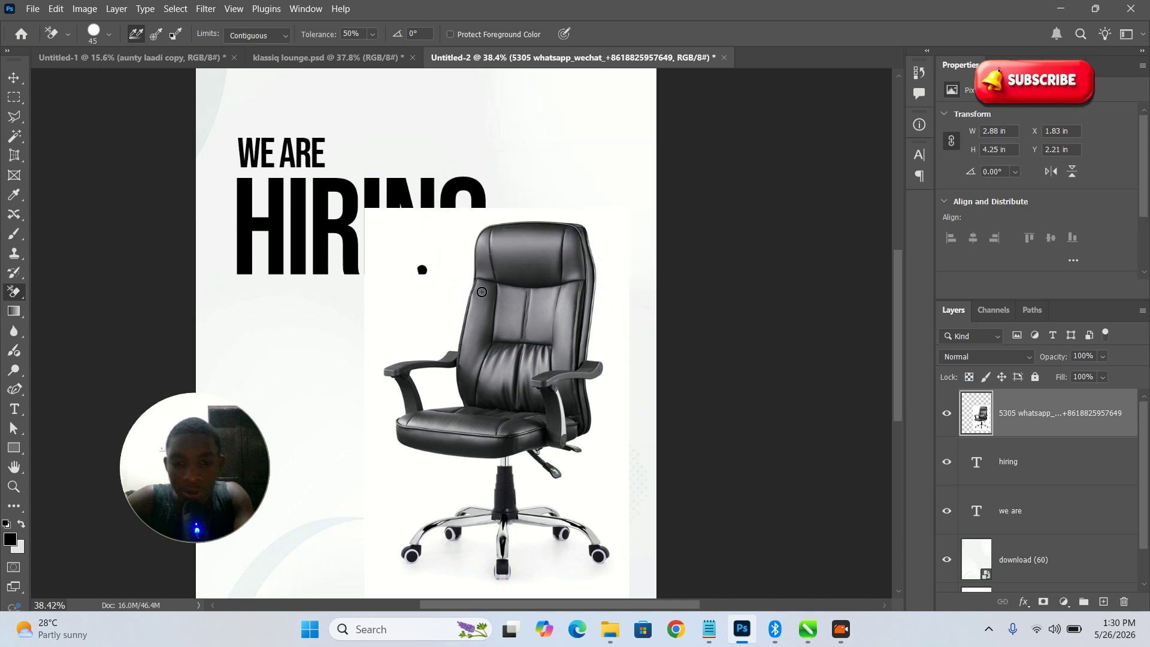
Enlarge the Background Eraser to 147 px and erase the white background beside the chair's headrest over the G of HIRING.
key("z")
left_click_drag(451, 345, 457, 353)
key("e")
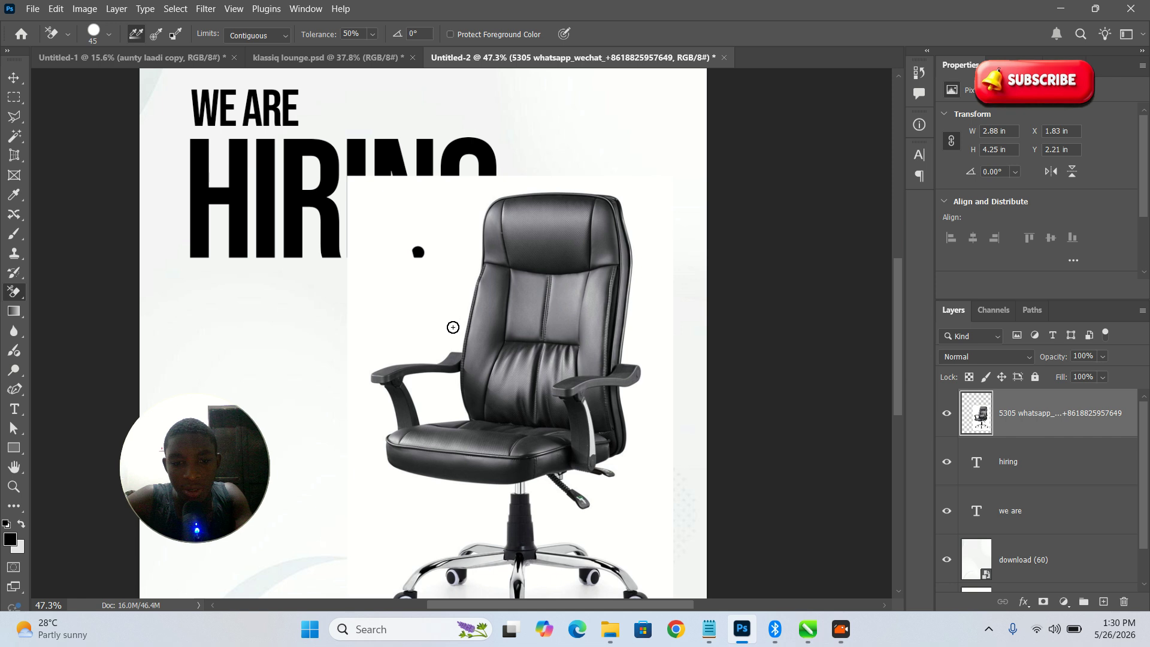
left_click(110, 36)
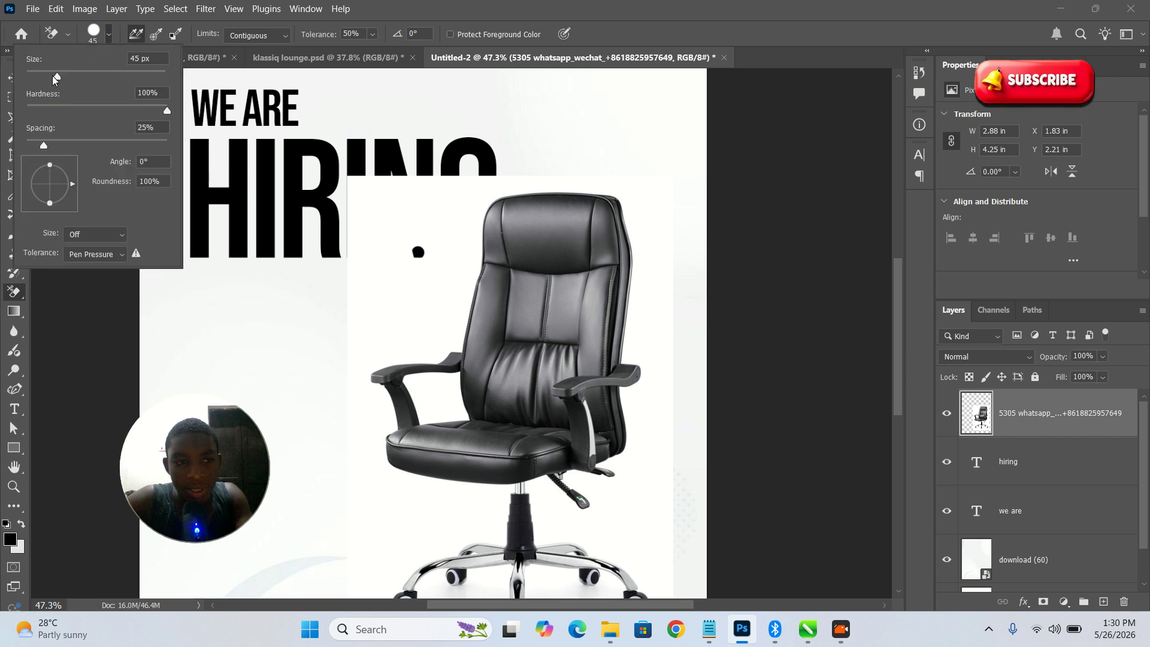
key("Return")
mouse_move(458, 266)
left_mouse_down()
mouse_move(478, 225)
mouse_move(466, 283)
left_mouse_up()
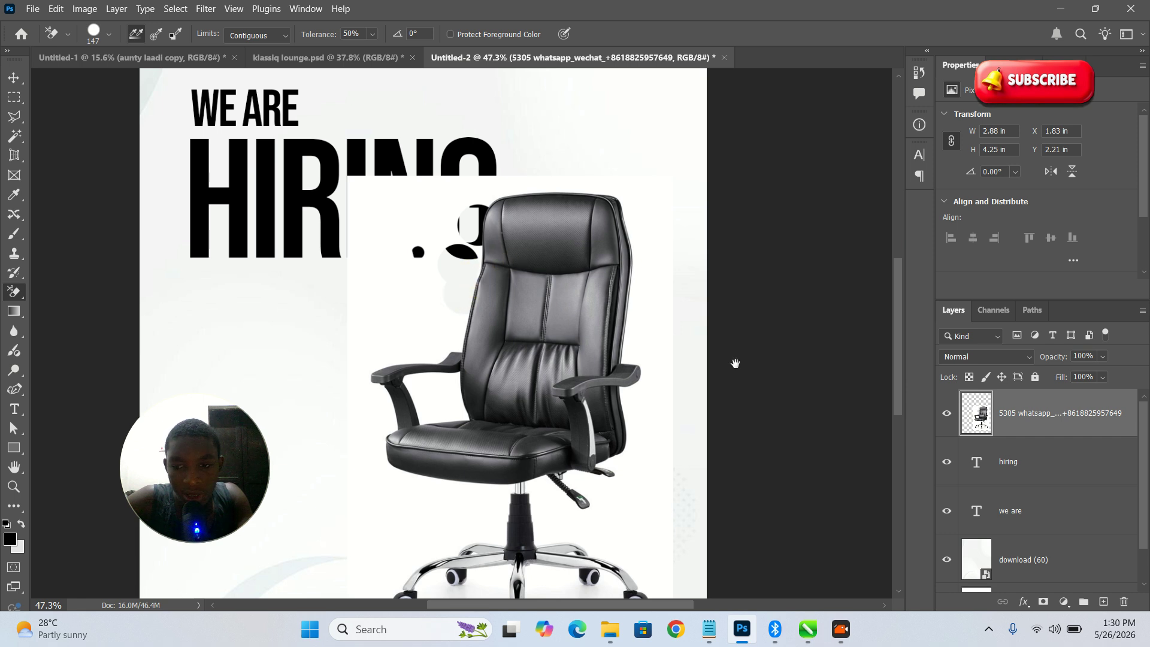
Scale the chair up to 105.46% and shift it slightly left over the end of the HIRING headline.
left_click(15, 78)
left_click(440, 257, "ctrl")
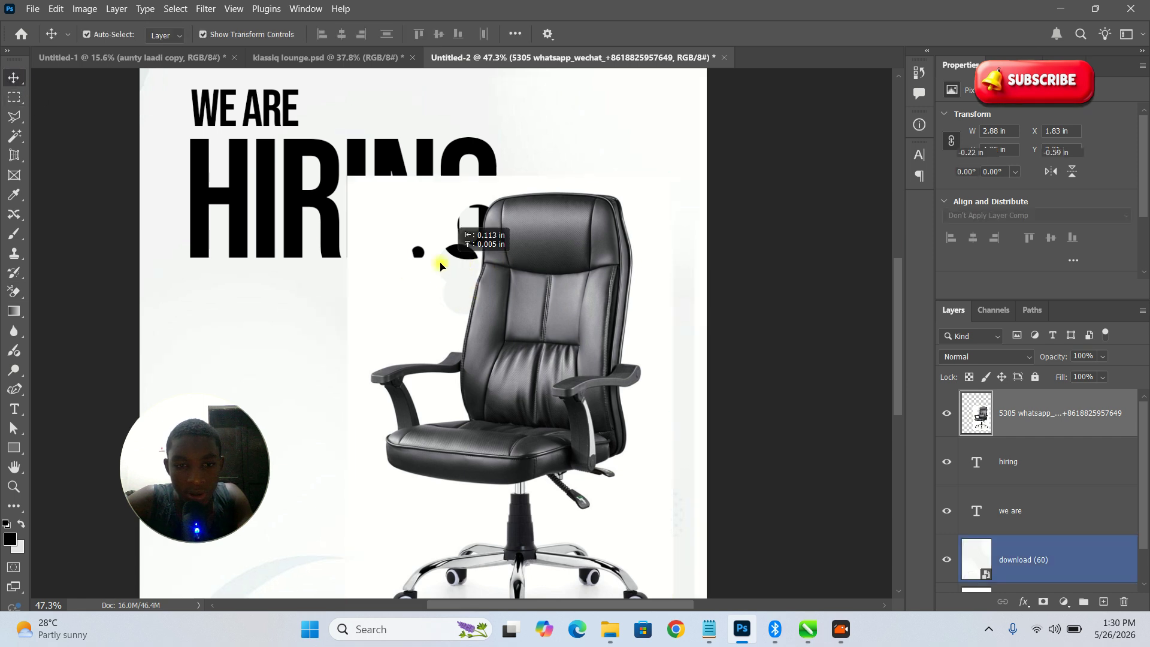
left_click(532, 294, "ctrl")
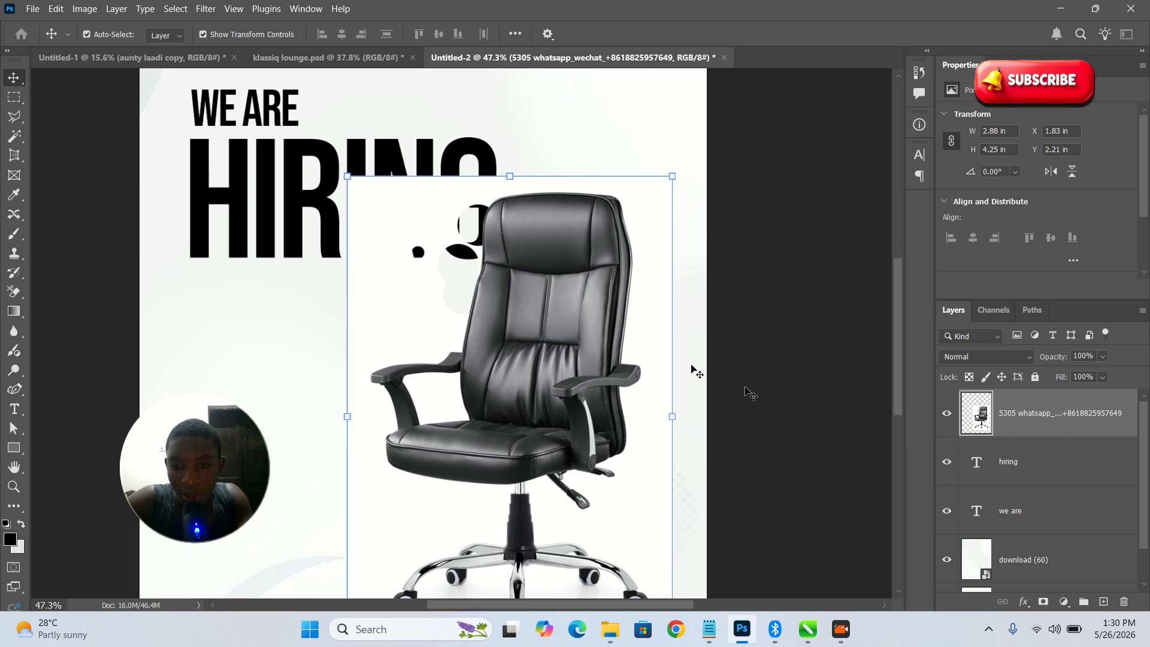
key("ctrl+t")
left_click_drag(670, 172, 737, 181)
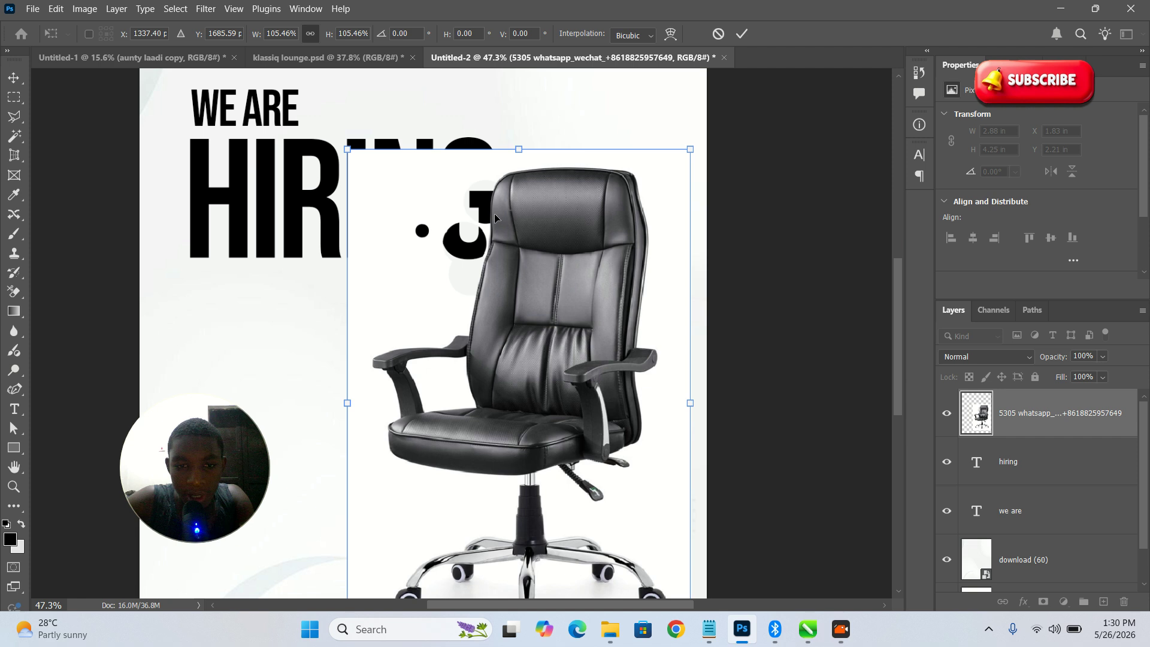
left_click_drag(500, 221, 468, 214)
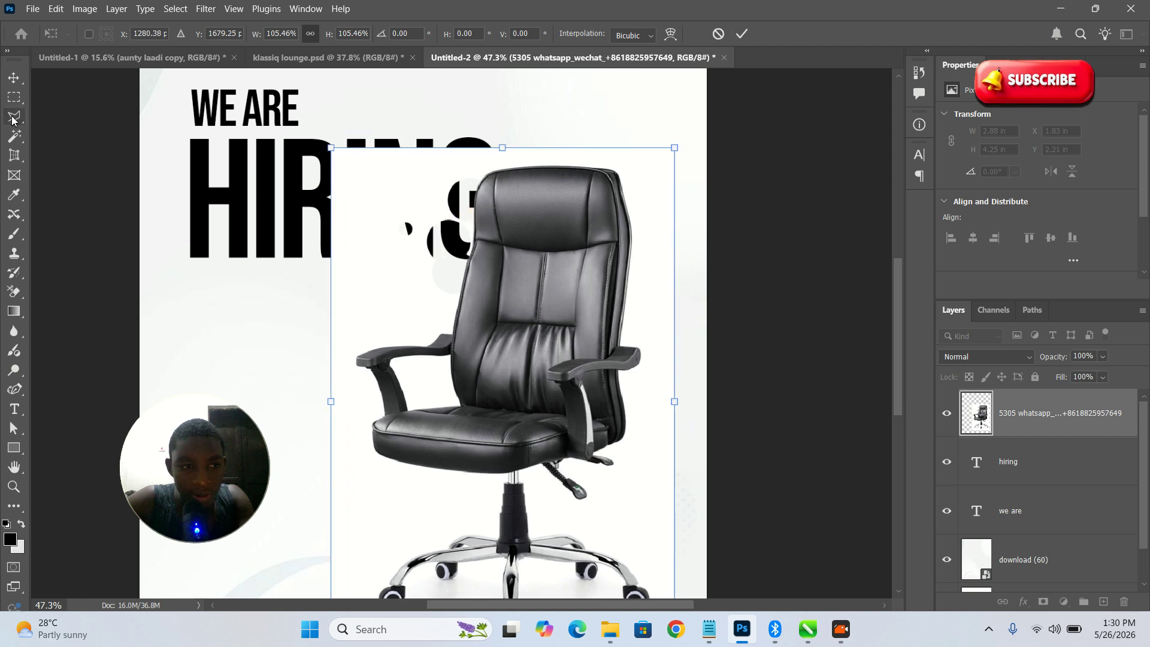
Erase the white background around the chair's backrest, armrests and wheeled base with the Background Eraser at 800 px.
left_click(11, 292)
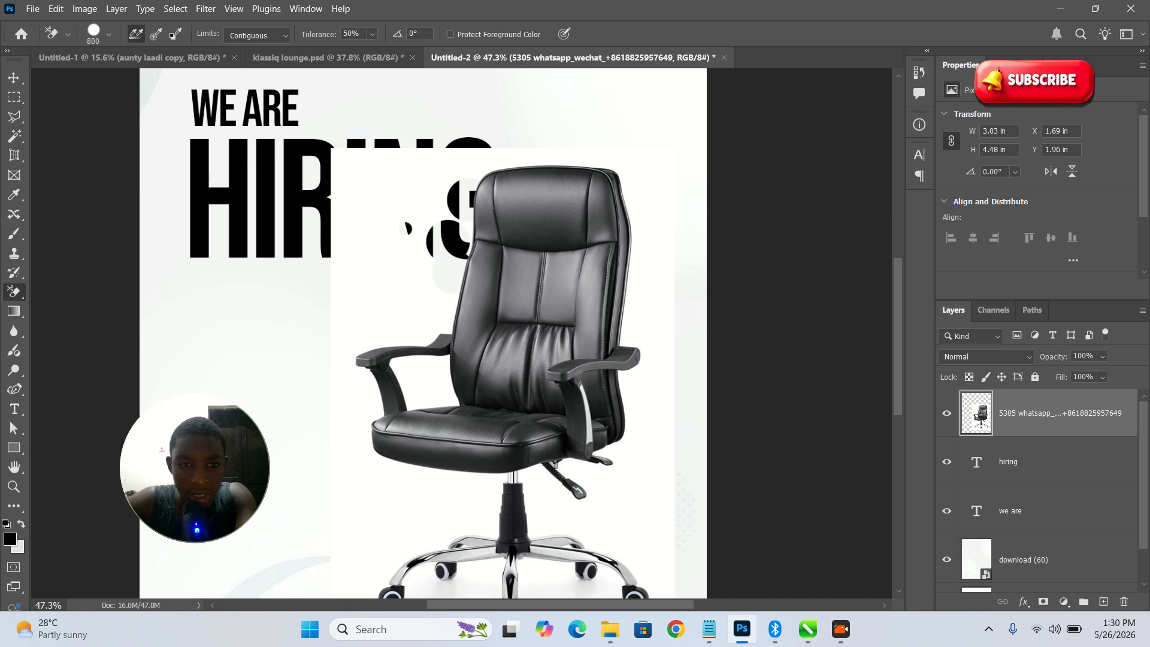
left_click(404, 191)
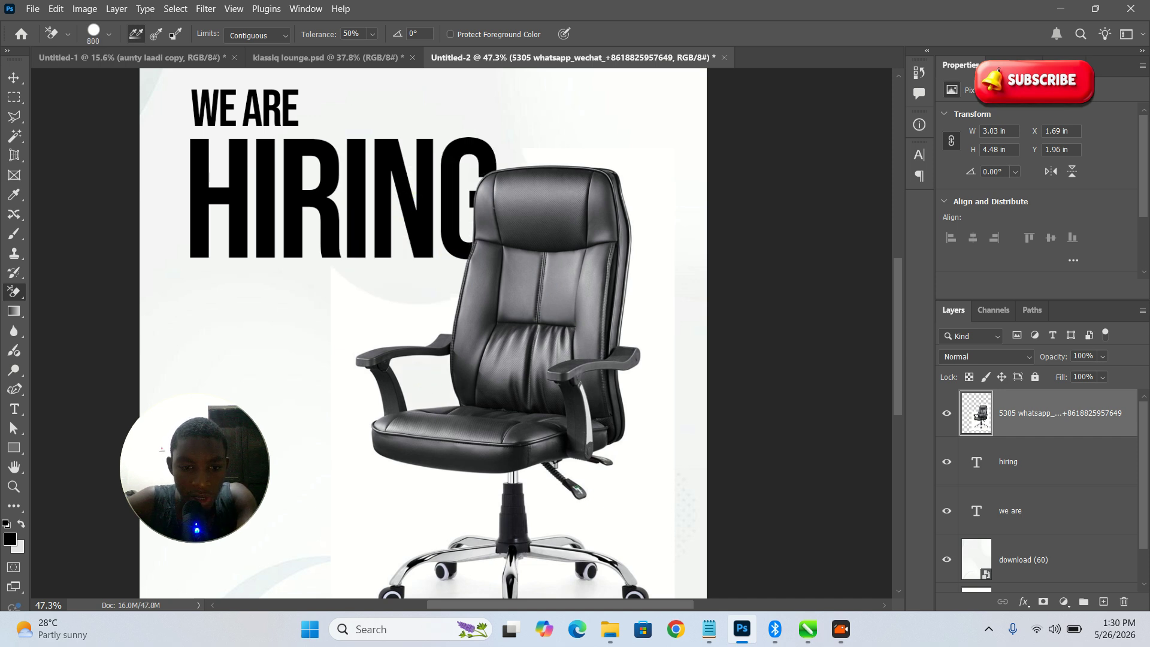
left_click(659, 258)
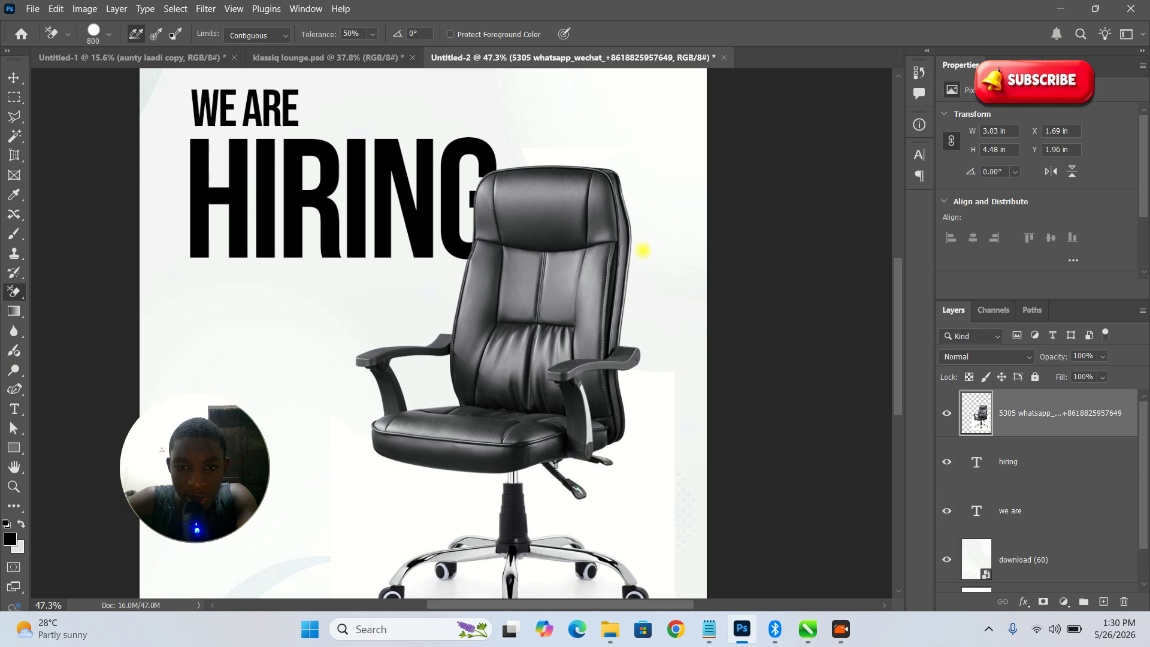
scroll(538, 160, "down", 4)
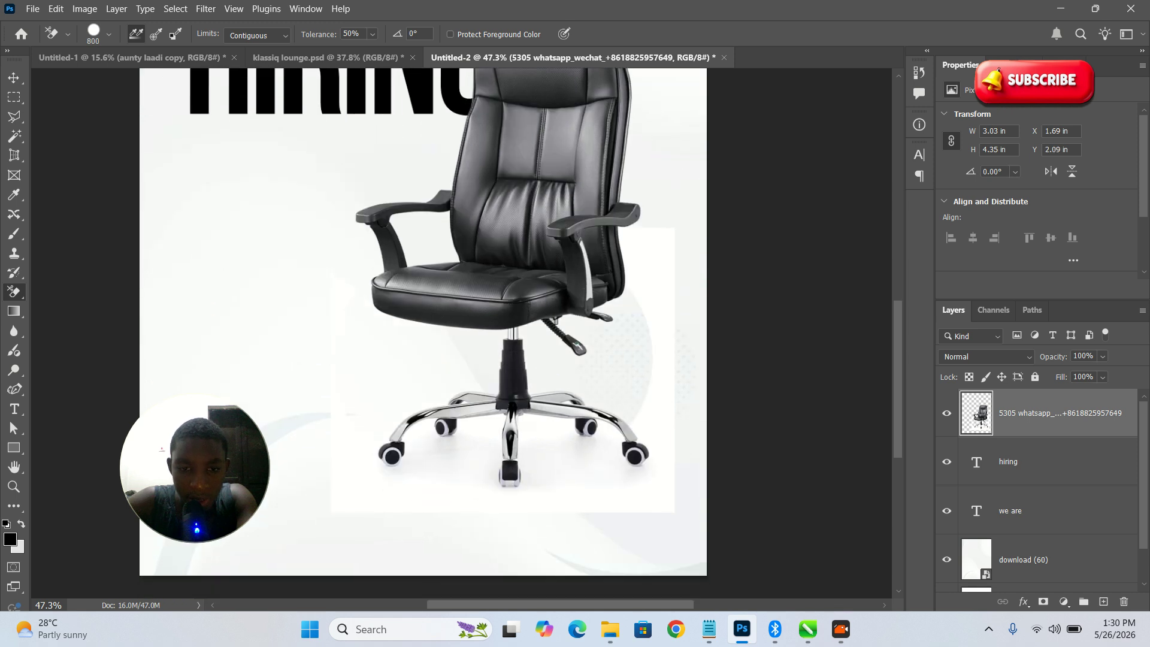
left_click(661, 339)
left_click(497, 457)
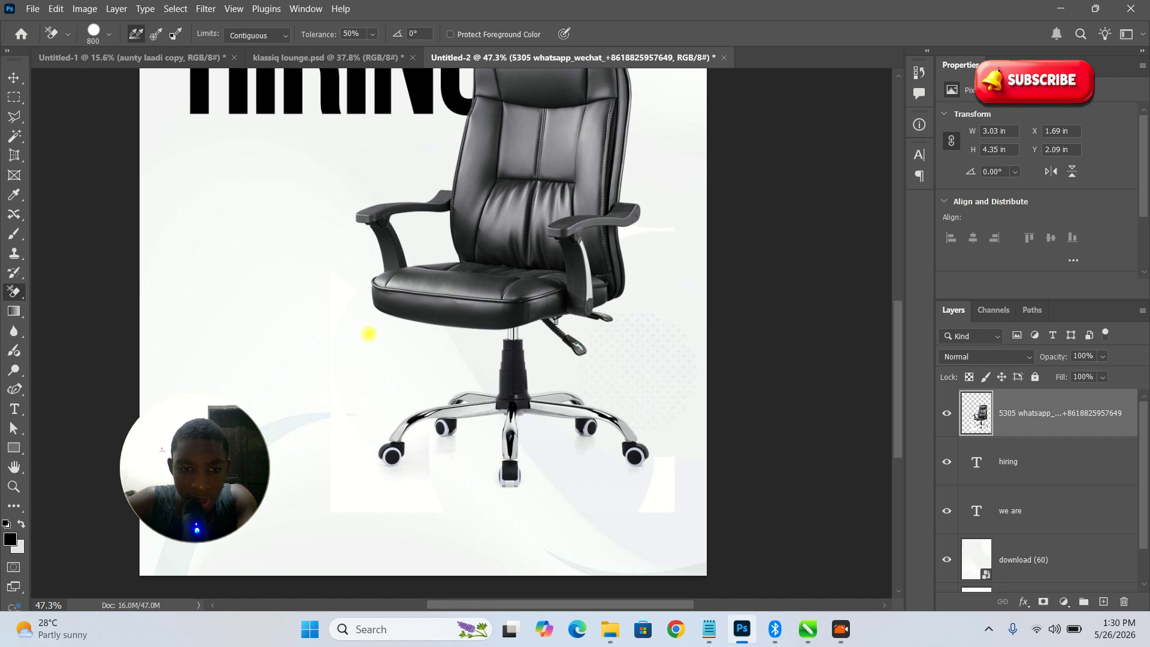
scroll(515, 317, "up", 5)
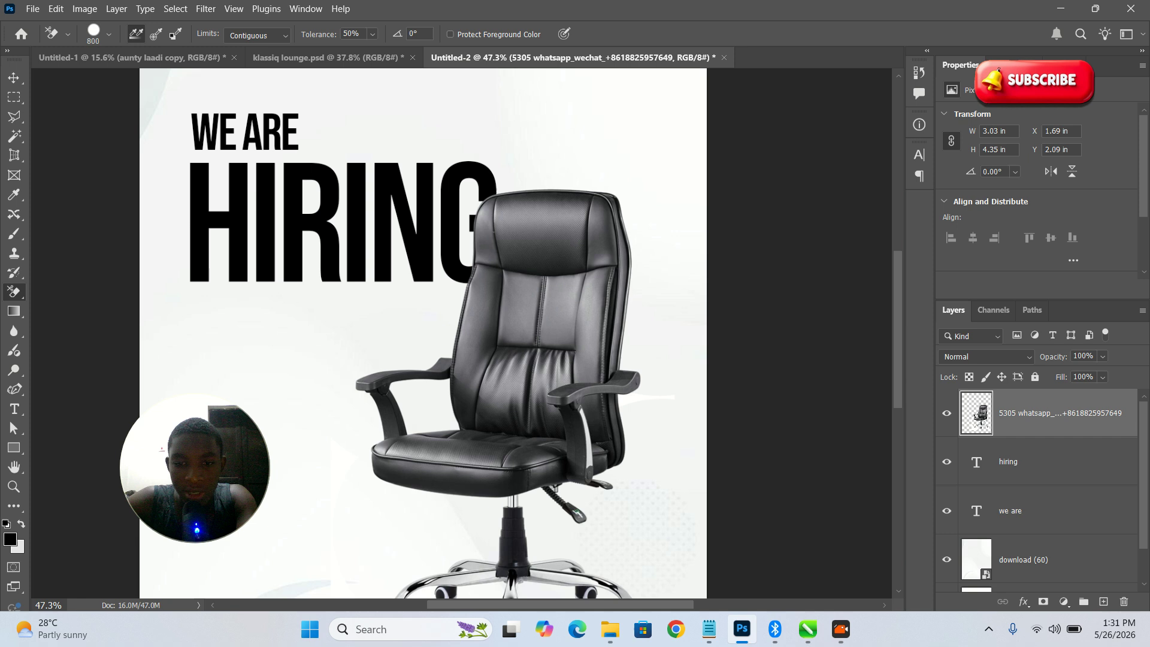
Draw a black rectangle about 540 x 201 px with 10 px rounded corners over the WE ARE text.
left_click(13, 78)
left_click(672, 249)
key("z")
left_click_drag(672, 249, 357, 239)
key("v")
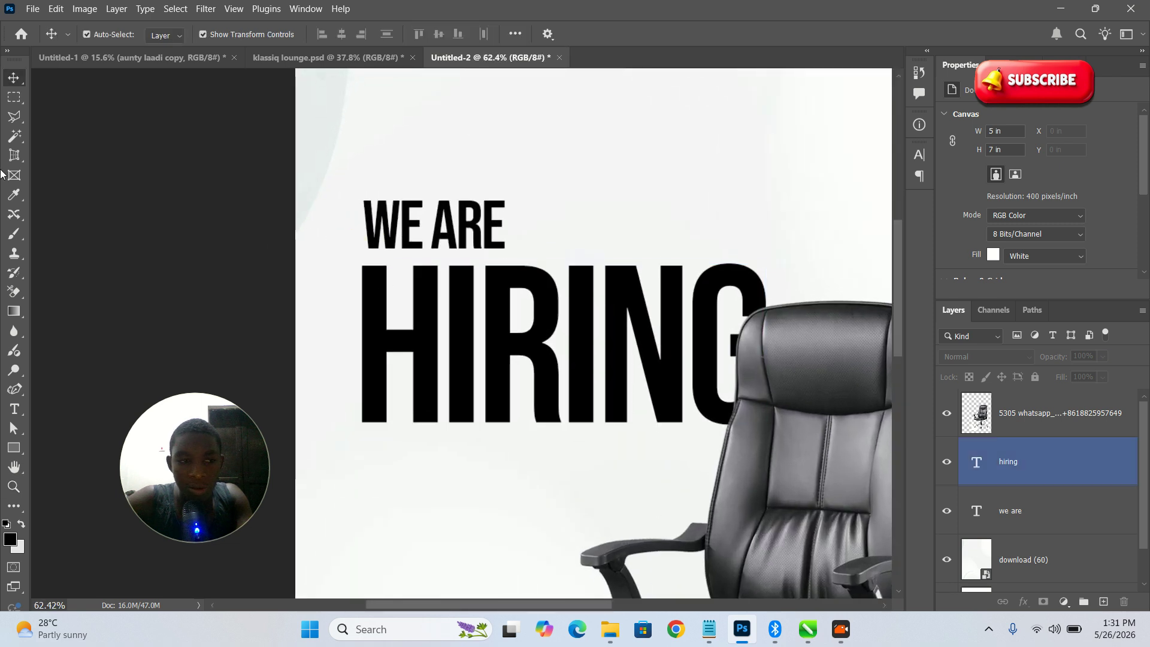
left_click(14, 447)
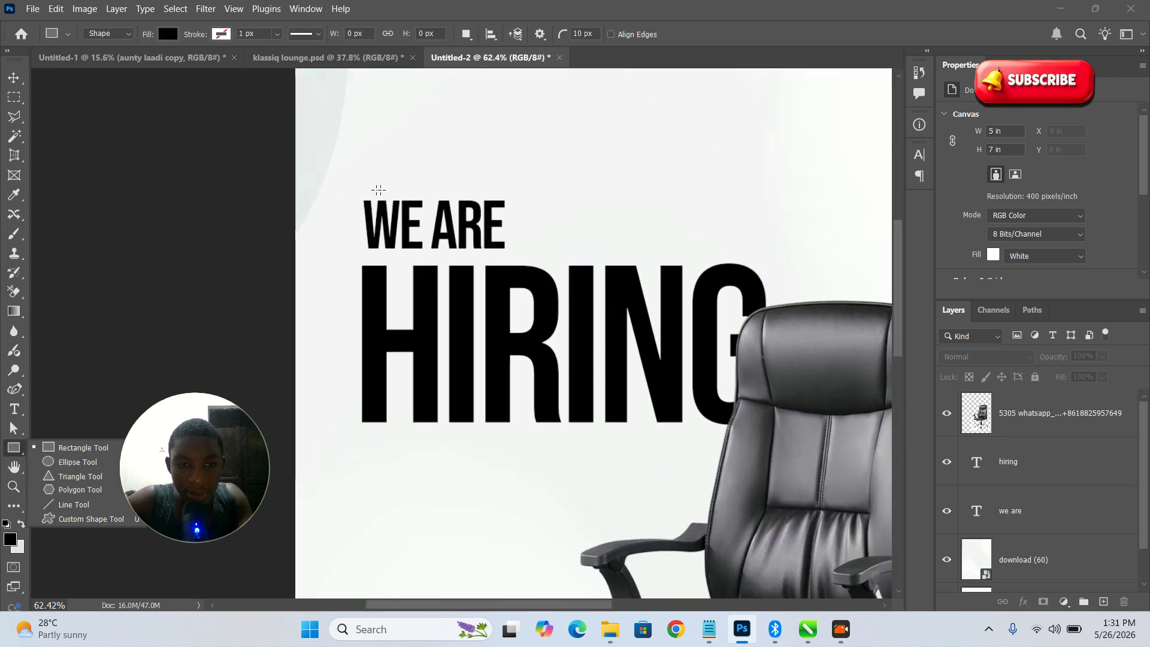
left_click_drag(346, 185, 546, 259)
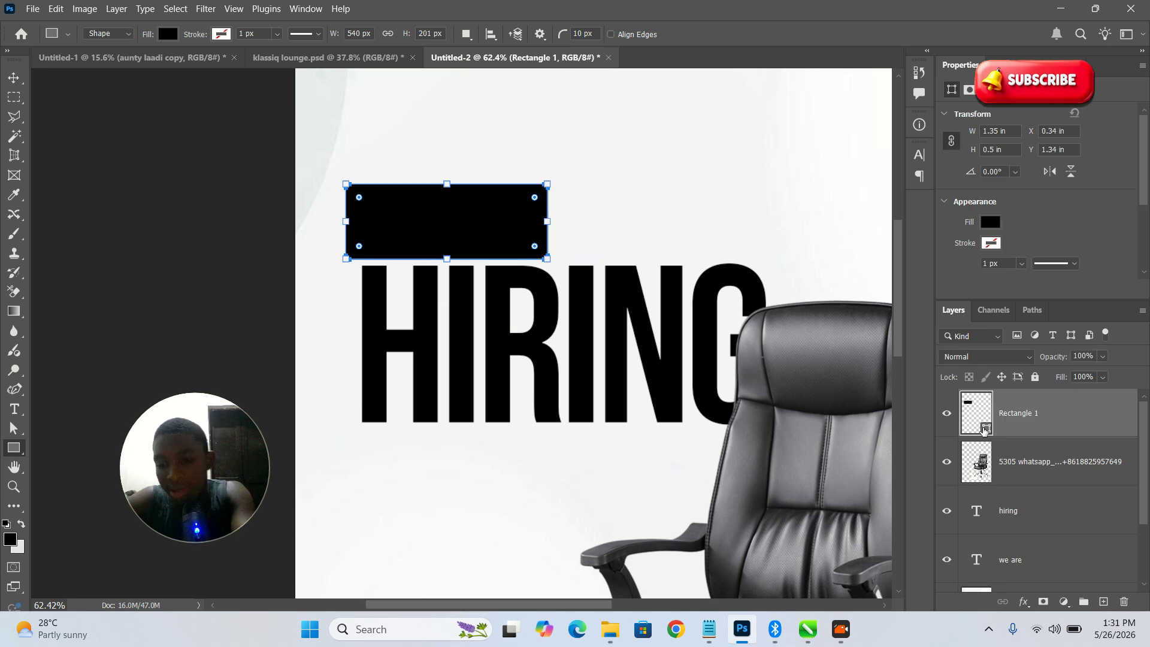
Move the "we are" text layer above the rectangle and fill the rectangle with red ff0909.
left_click(1018, 561)
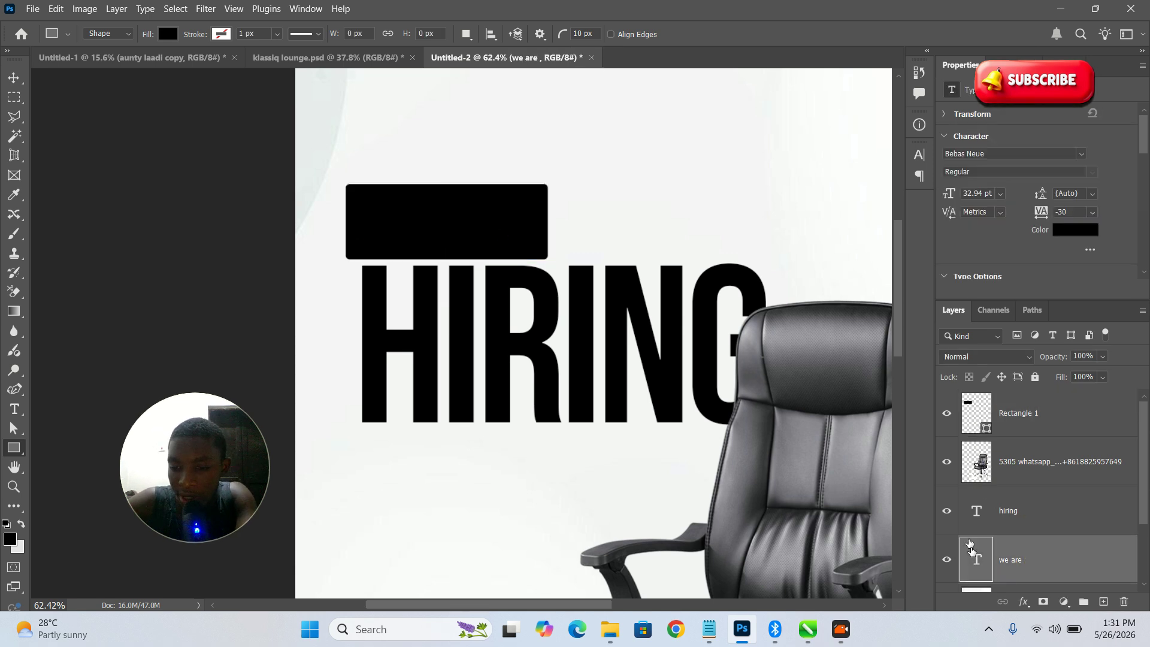
left_click_drag(1019, 566, 1040, 414)
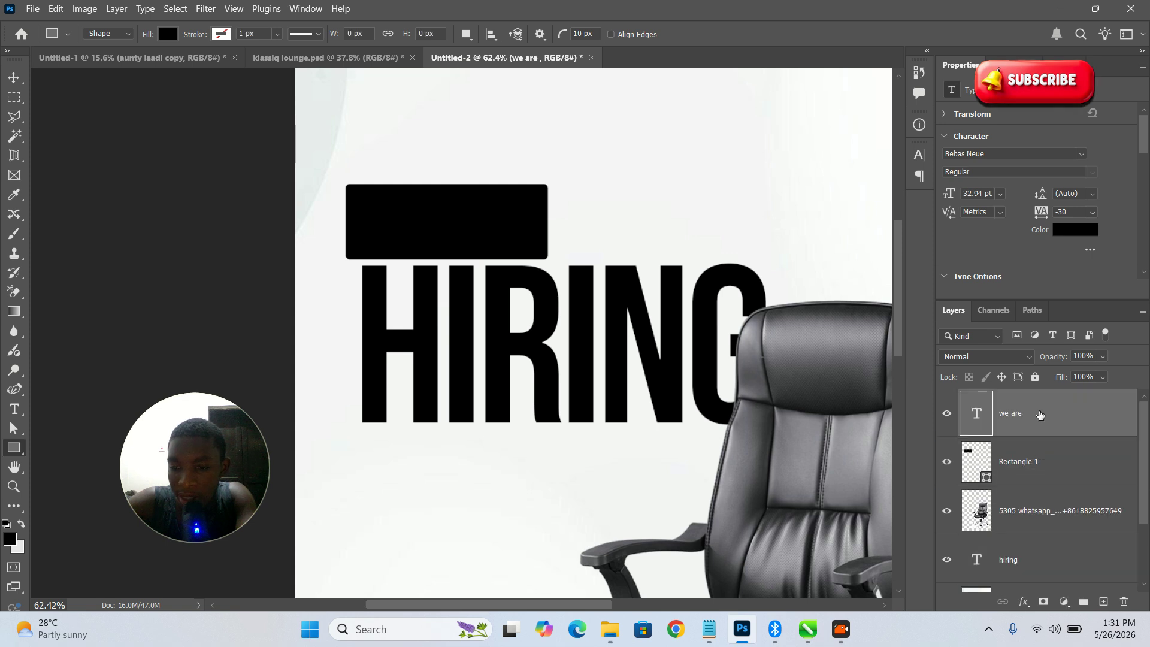
left_click(1026, 469)
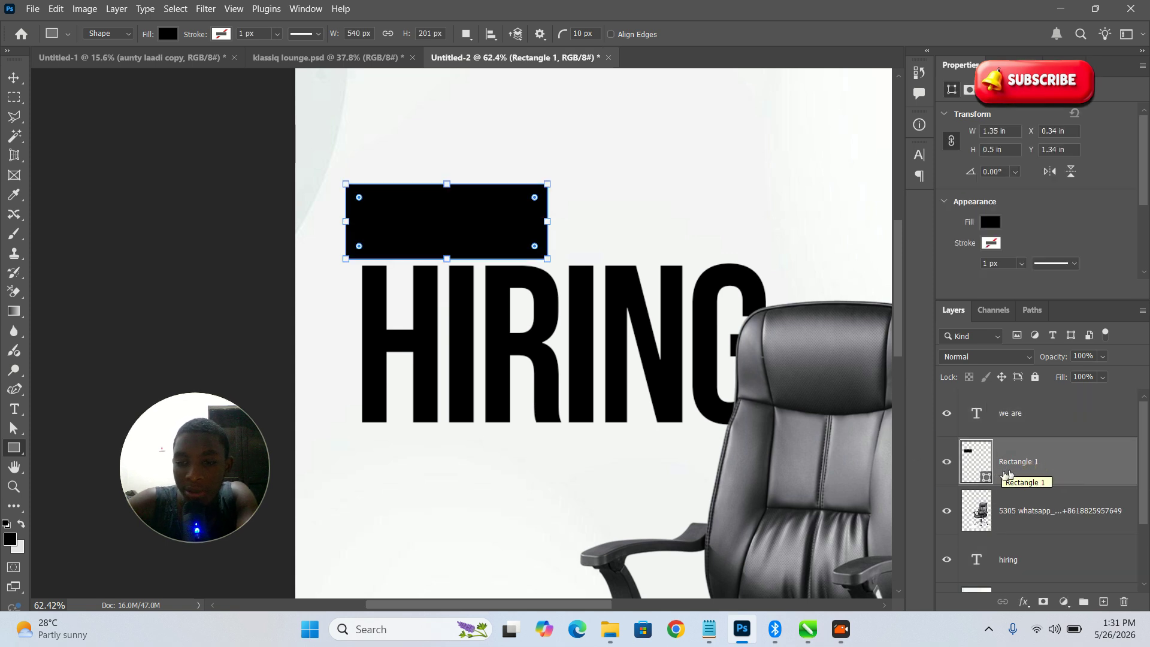
double_click(980, 471)
left_click_drag(921, 241, 928, 219)
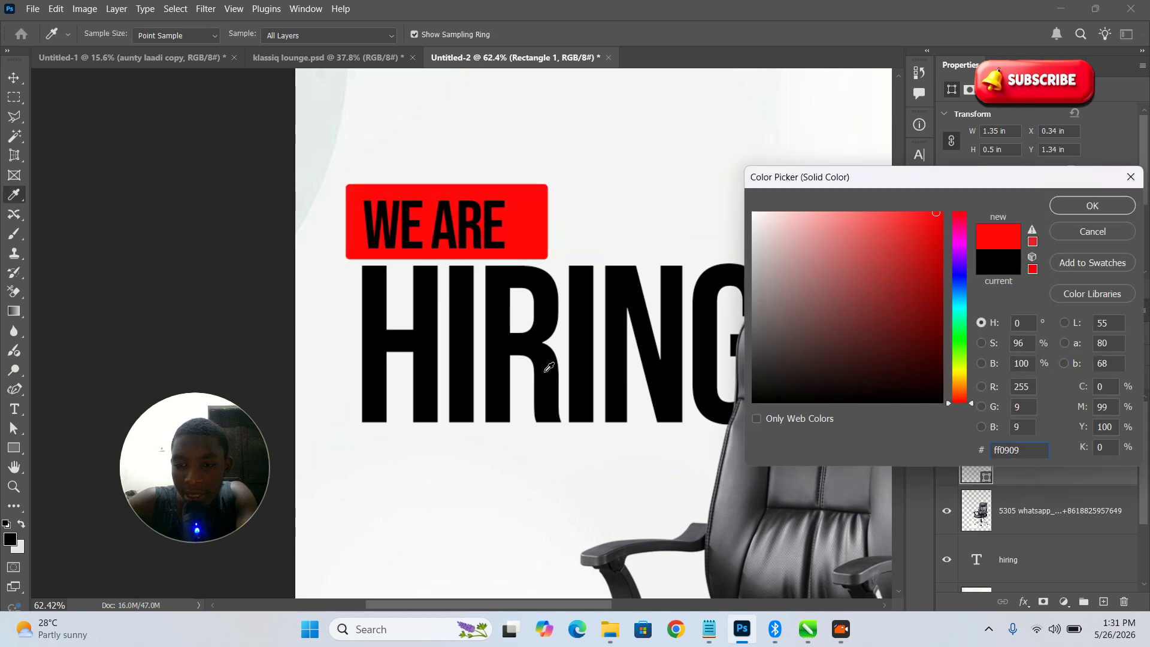
left_click(1084, 207)
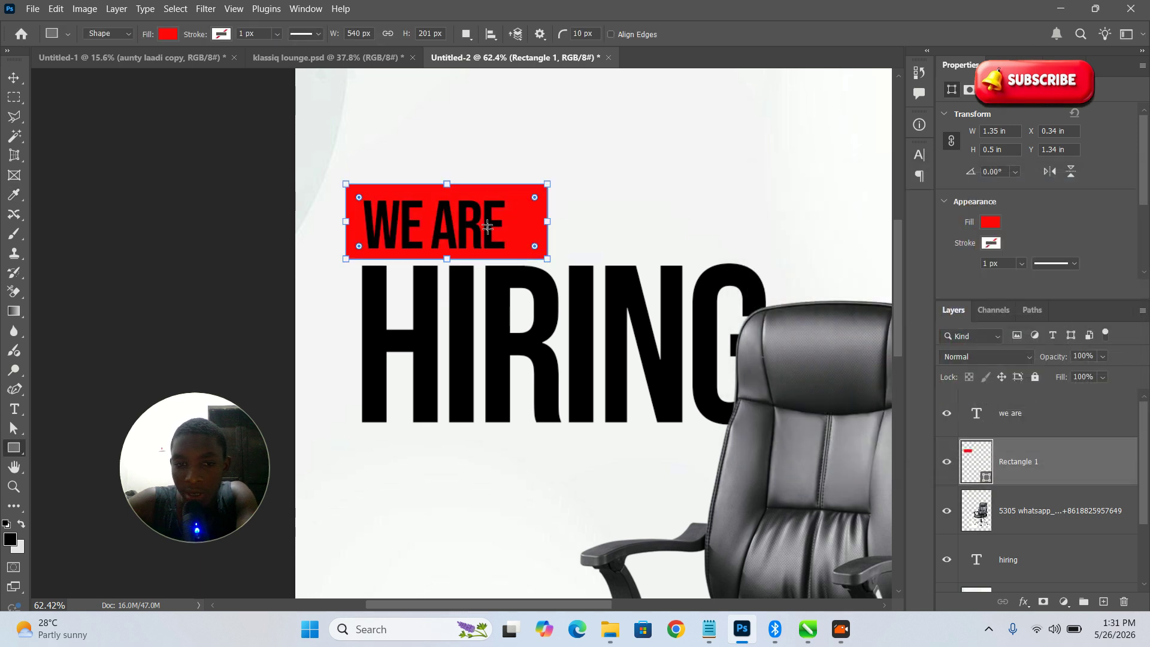
Recolor the WE ARE text to near-white fffbfb and deselect it.
left_click(1018, 414)
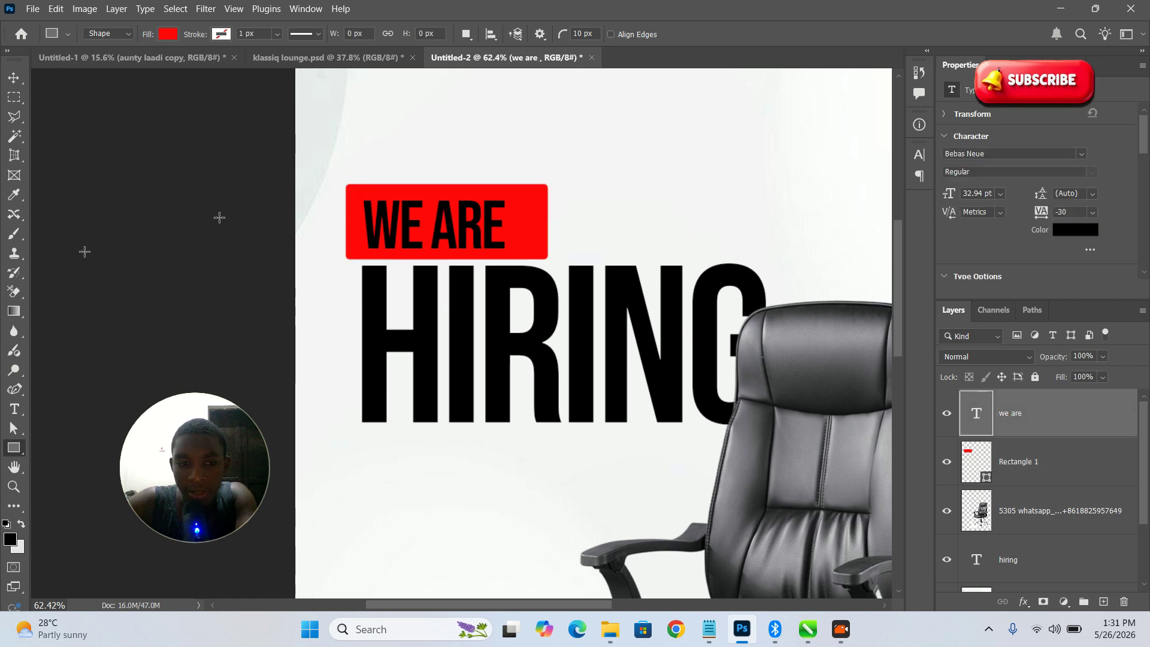
left_click(14, 408)
left_click(368, 224)
left_click_drag(368, 224, 512, 294)
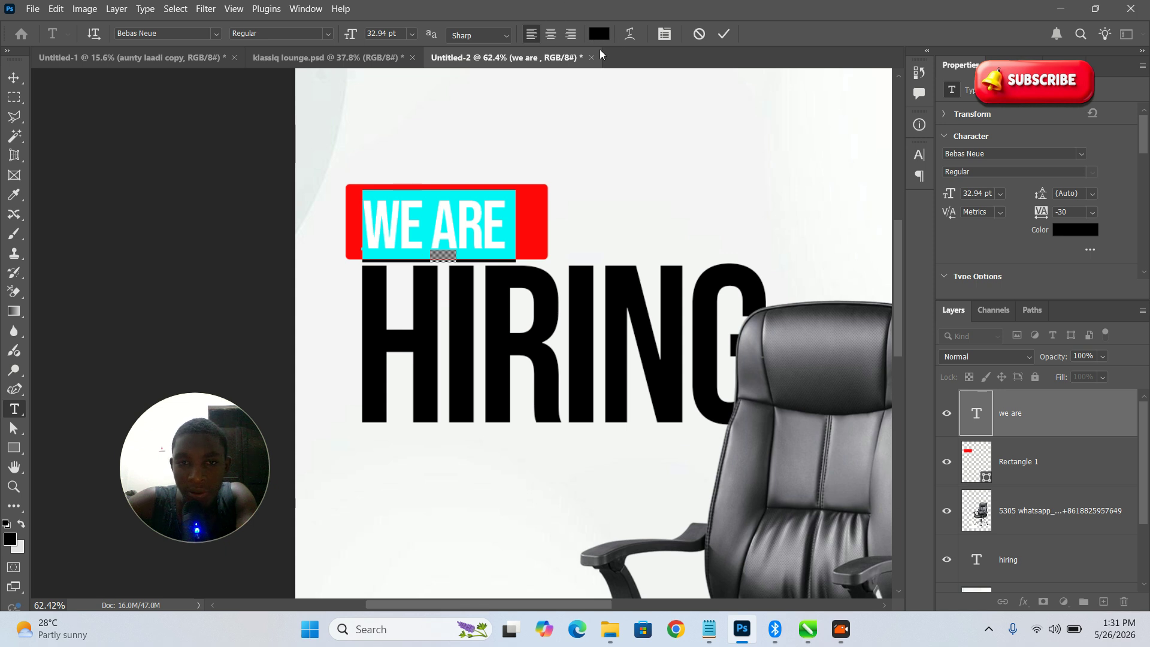
left_click(599, 33)
left_click_drag(917, 376, 756, 209)
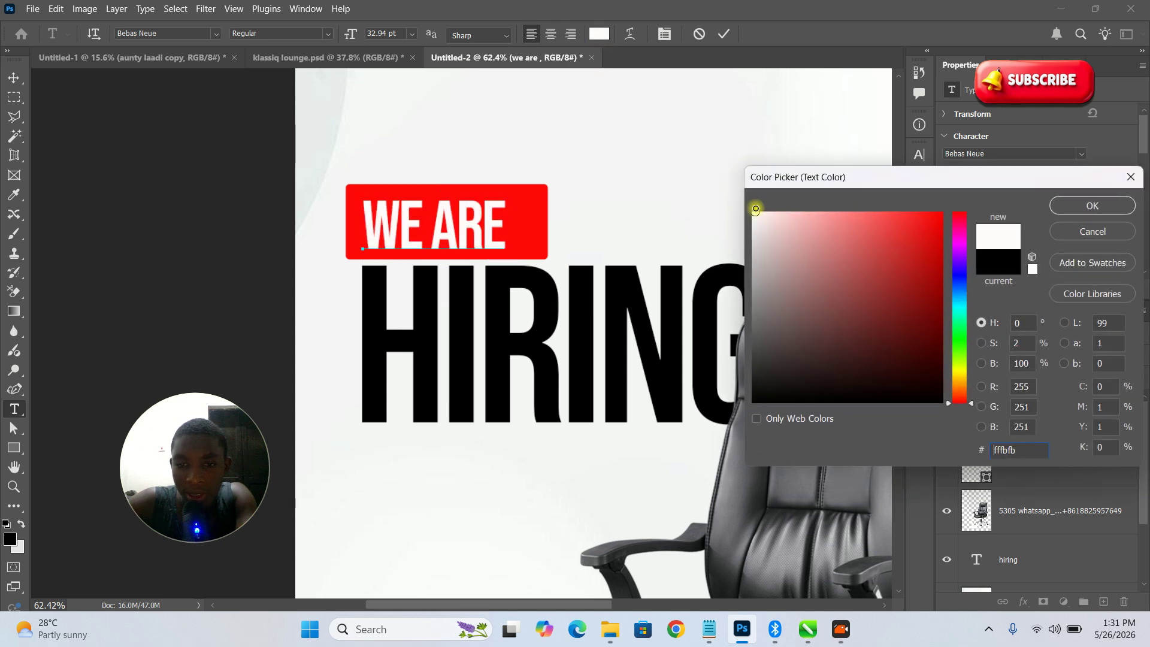
left_click(1091, 206)
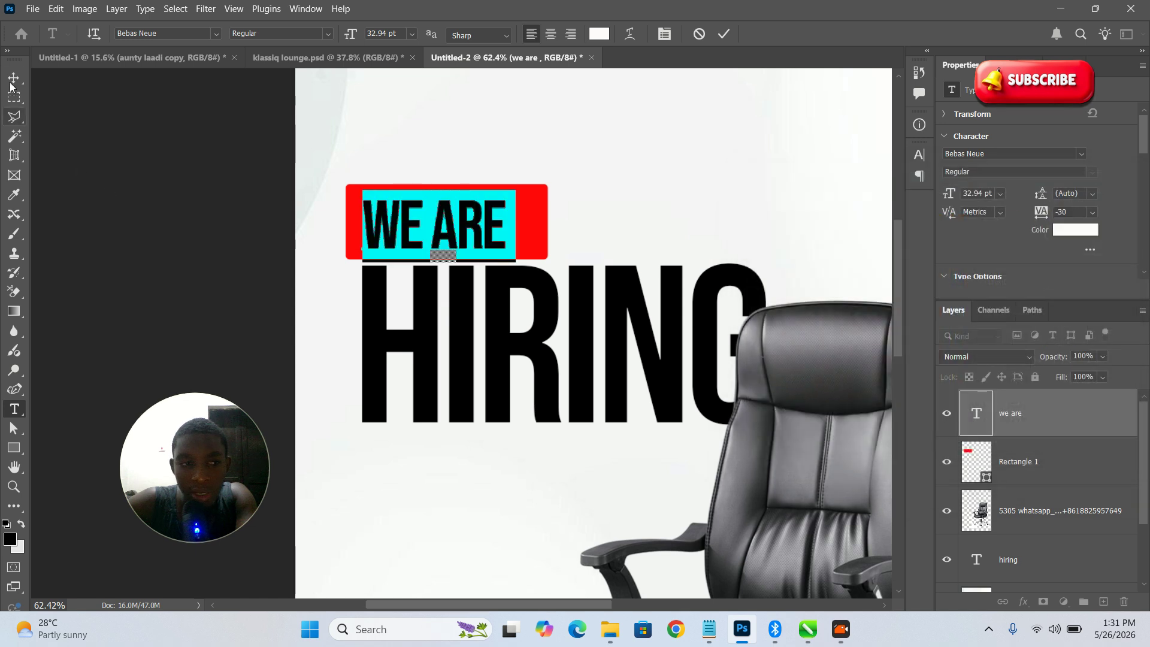
left_click(14, 78)
left_click(542, 190)
left_click(588, 203)
key("z")
left_click_drag(543, 191, 454, 325)
key("v")
left_click(443, 281)
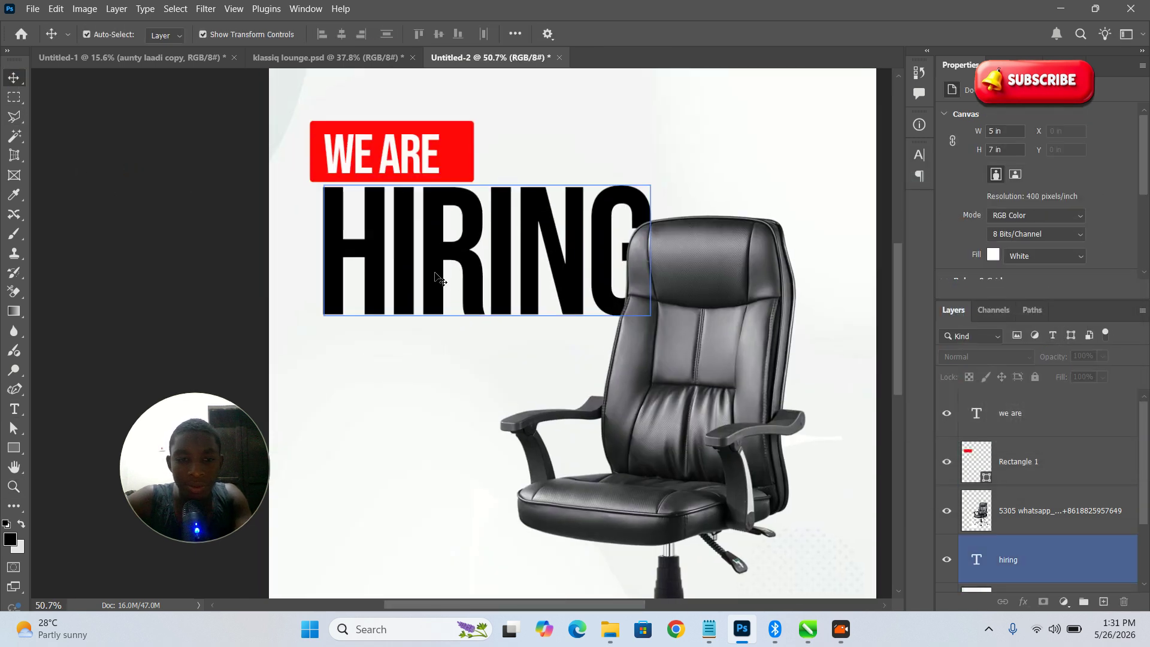
left_click(171, 277)
key("z")
left_click_drag(172, 278, 185, 259)
key("v")
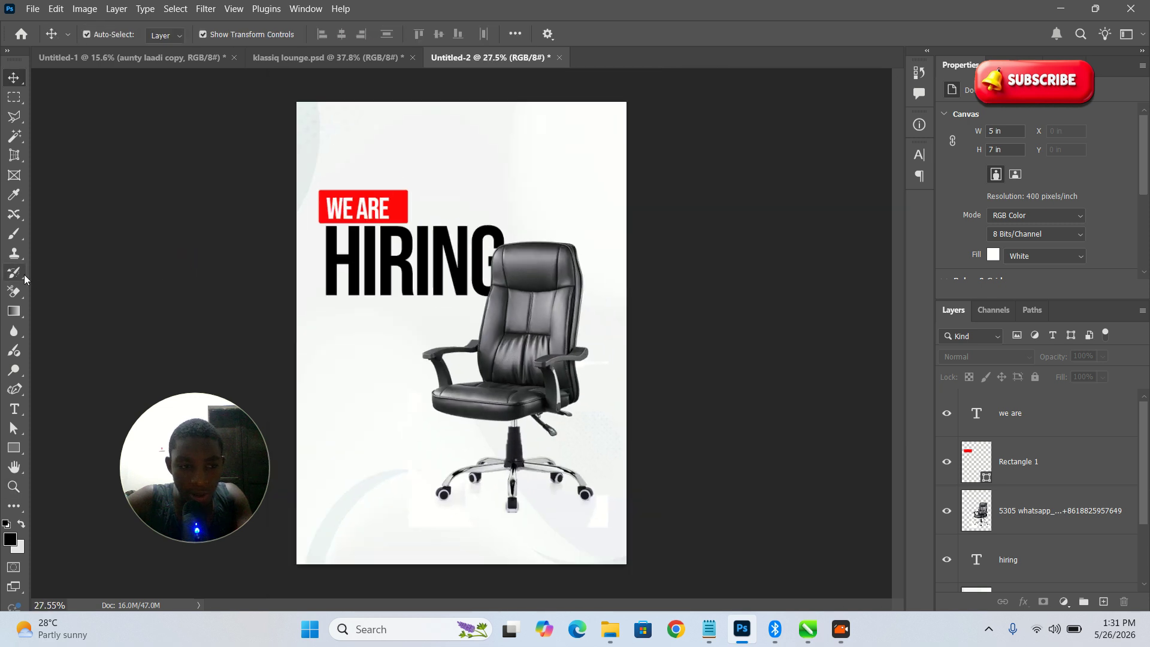
left_click(16, 274)
left_click(48, 225)
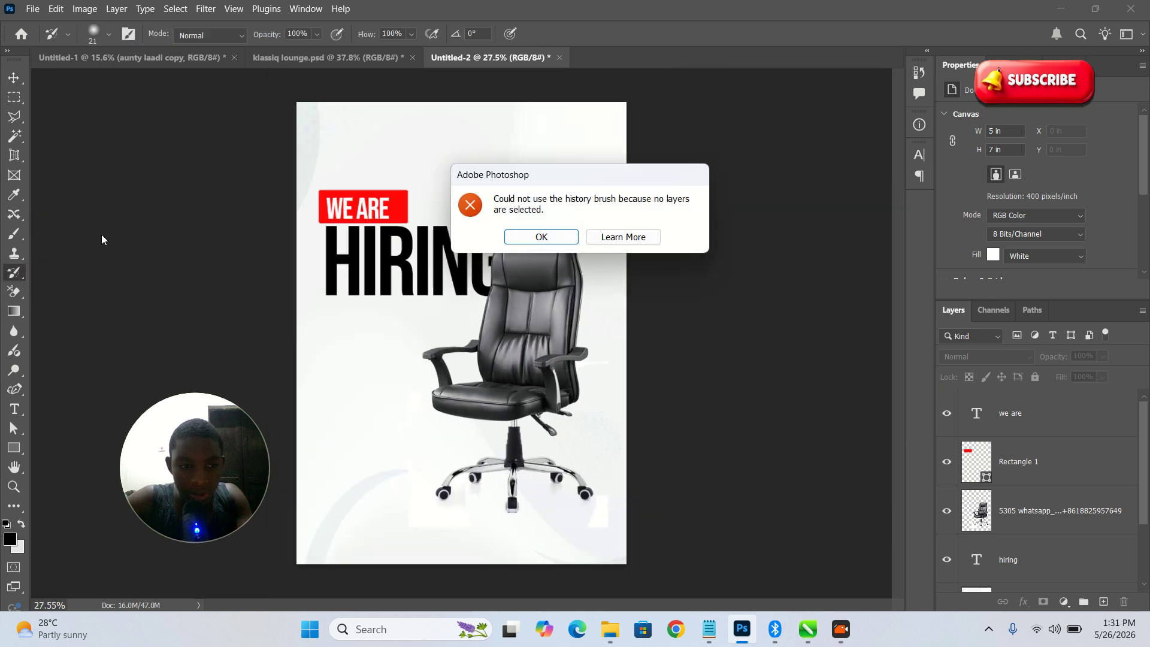
left_click(547, 236)
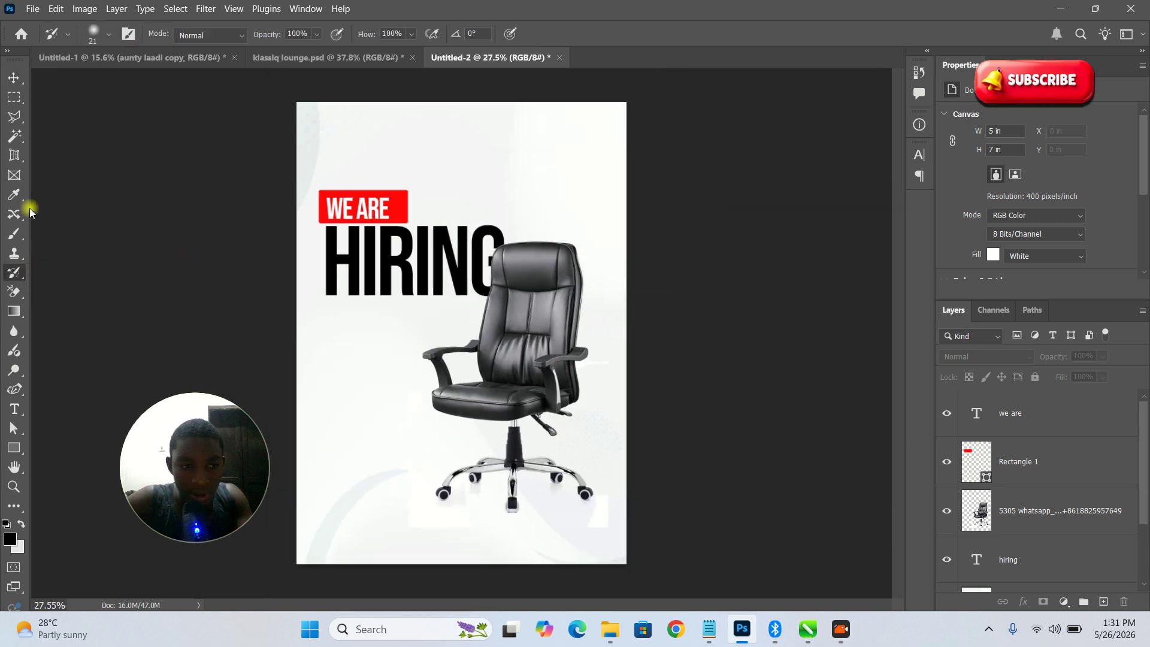
Show the grid over the flyer.
left_click(229, 9)
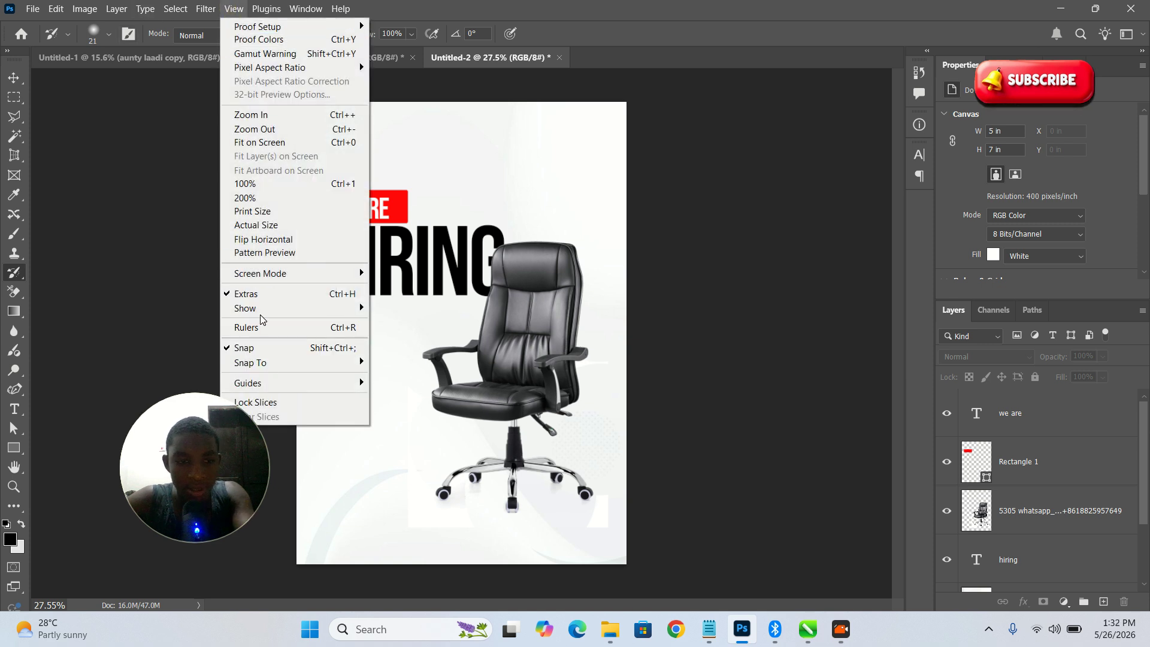
mouse_move(265, 311)
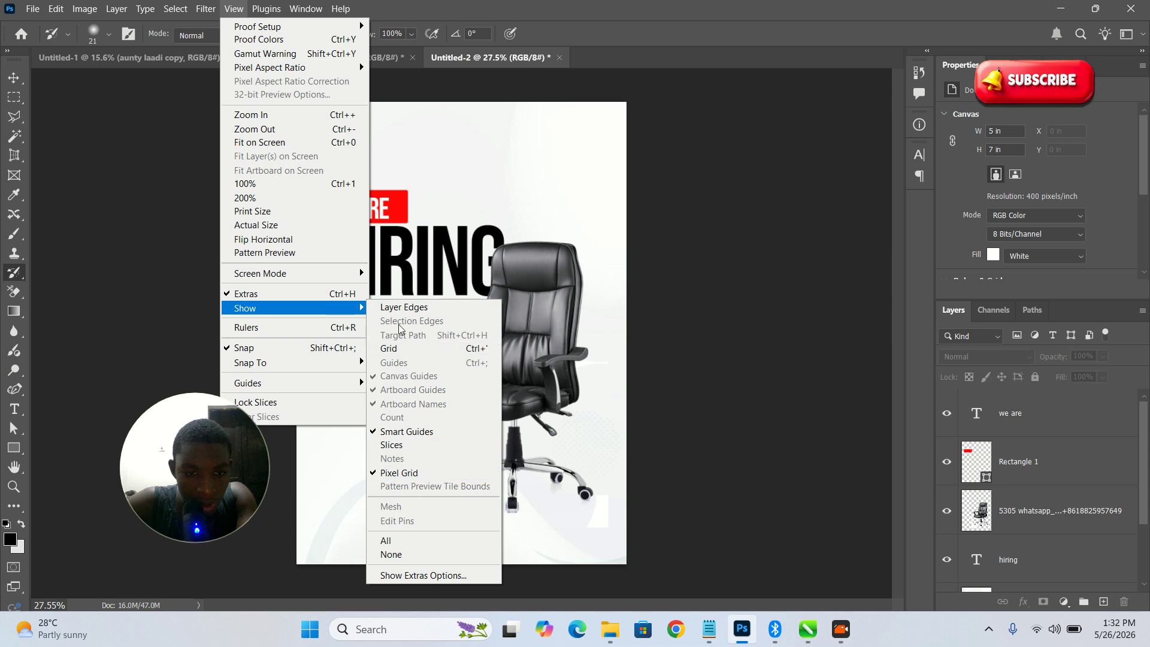
left_click(398, 348)
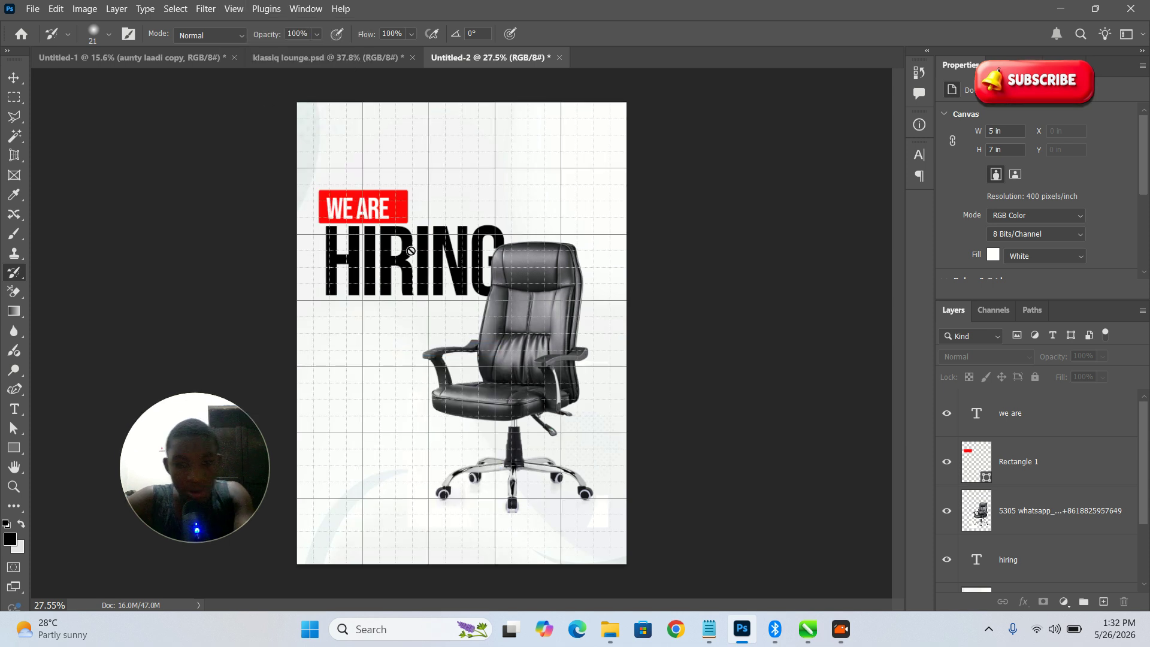
Align the left edges of the red rectangle and the HIRING headline on the grid line 0.5 in from the page edge.
key("z")
left_click(343, 256)
left_click_drag(343, 256, 299, 206)
left_click_drag(456, 235, 473, 235)
key("v")
left_click(500, 187)
left_click_drag(500, 187, 519, 193)
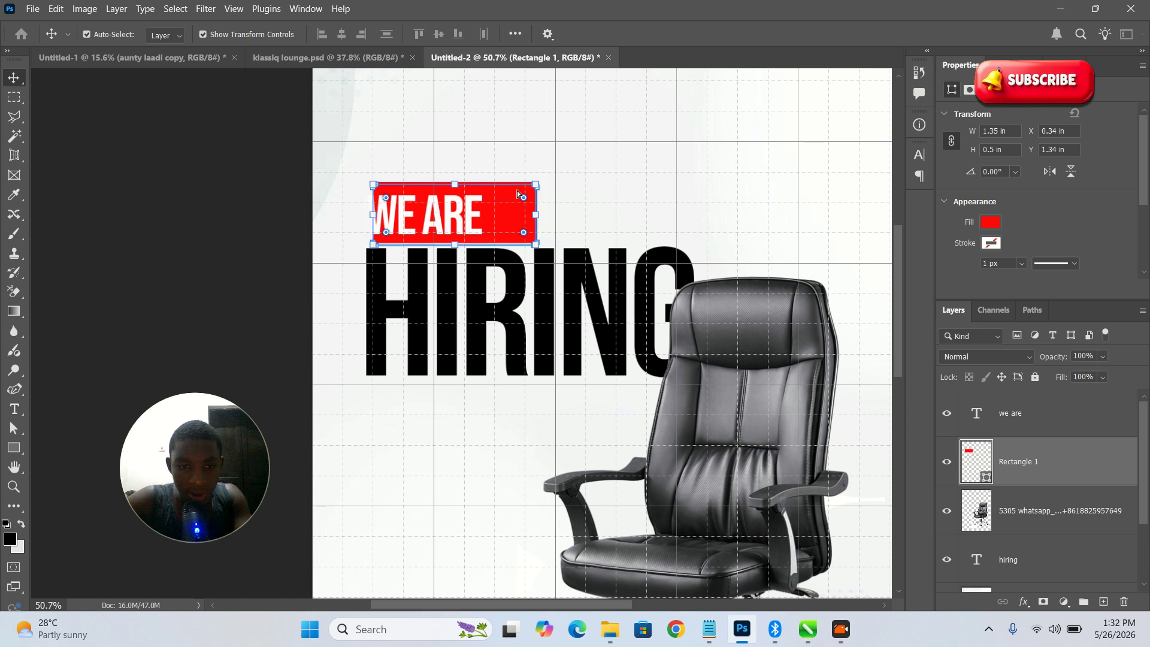
left_click_drag(403, 287, 379, 284)
Inset the WE ARE text in the red rectangle and narrow the rectangle to about 1.19 in wide.
left_click_drag(400, 179, 425, 179)
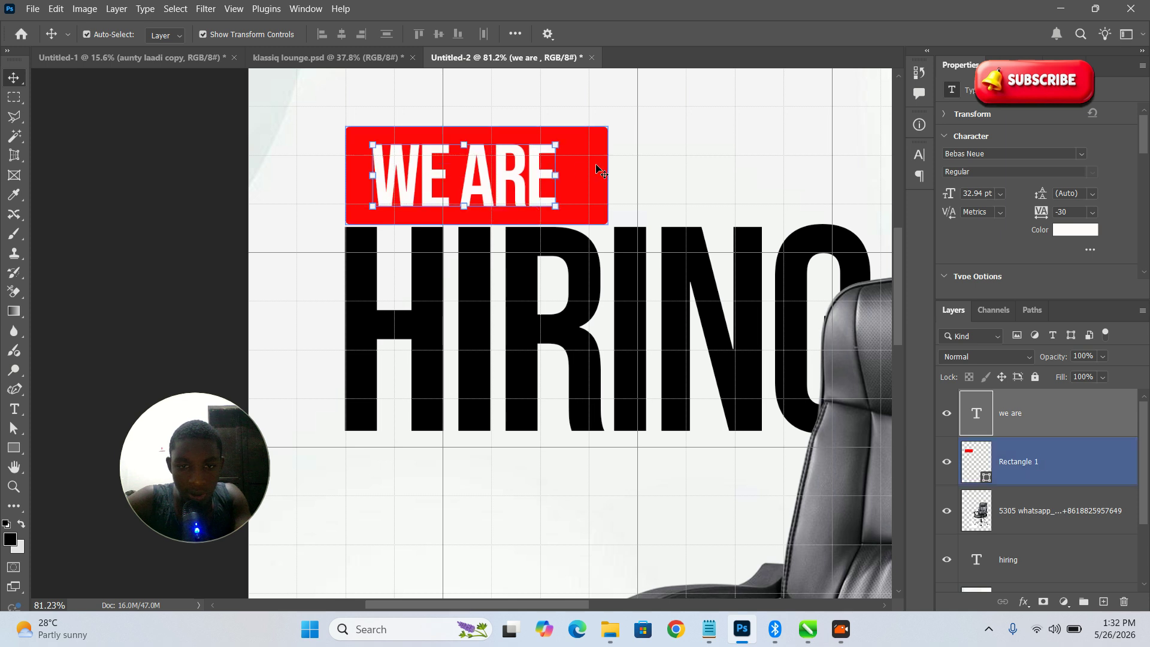
left_click(602, 177)
left_click_drag(609, 176, 576, 175)
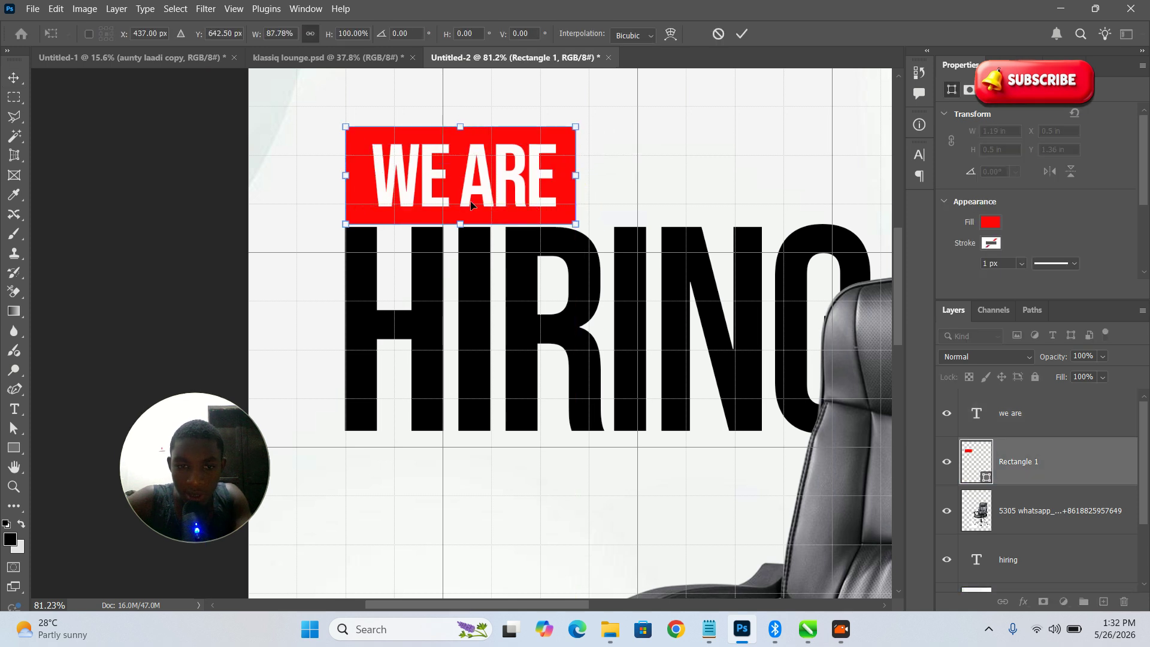
Raise the red rectangle slightly to open a gap above HIRING and center the WE ARE text on it.
left_click_drag(410, 186, 414, 164)
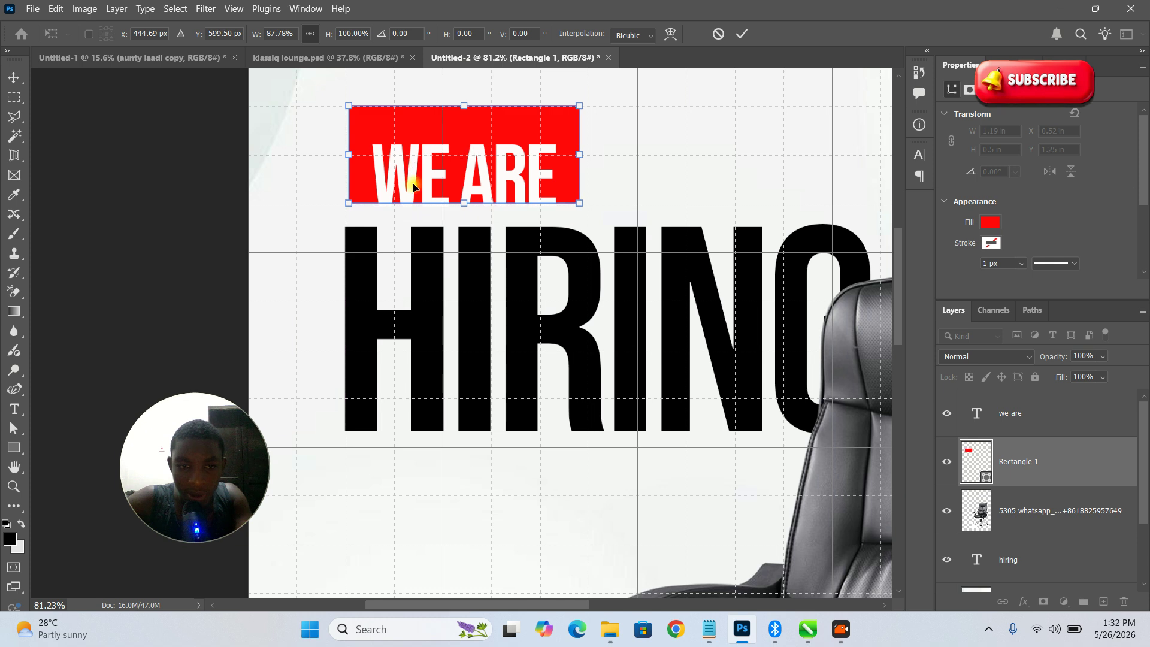
key("Return")
left_click(520, 180)
left_click_drag(484, 175, 455, 277)
Examine the arrangement of the label, the HIRING headline and the chair across the whole flyer.
key("z")
key("v")
left_click_drag(594, 303, 602, 304)
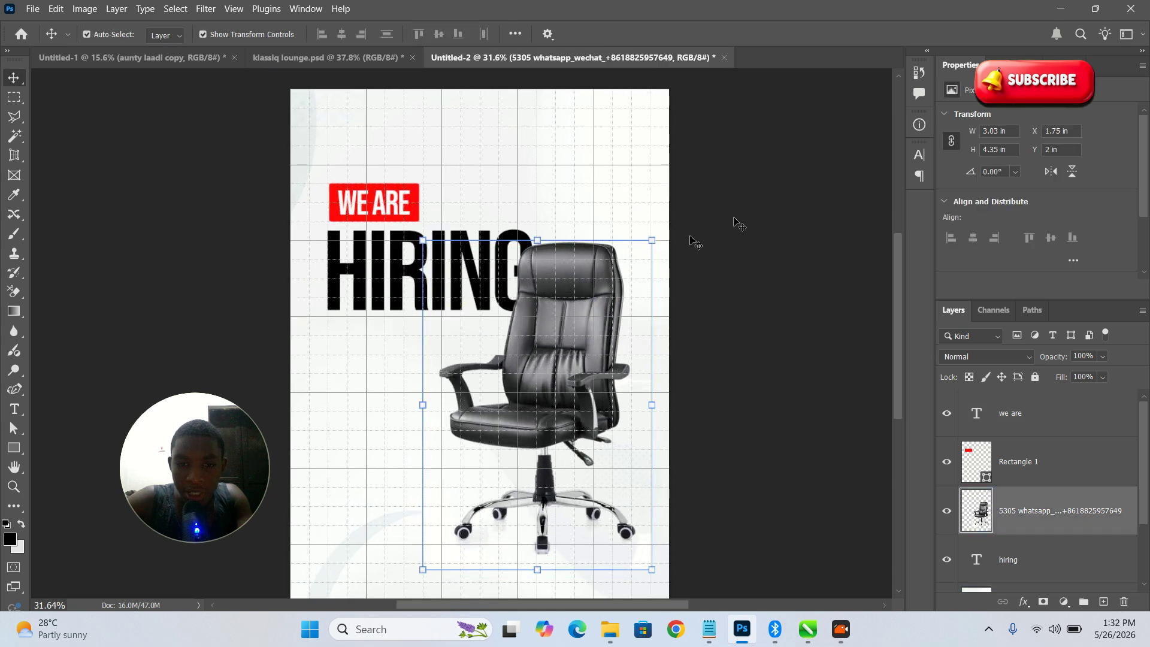
key("z")
left_click_drag(695, 243, 615, 239)
left_click_drag(398, 398, 561, 339)
left_click(236, 236, "ctrl")
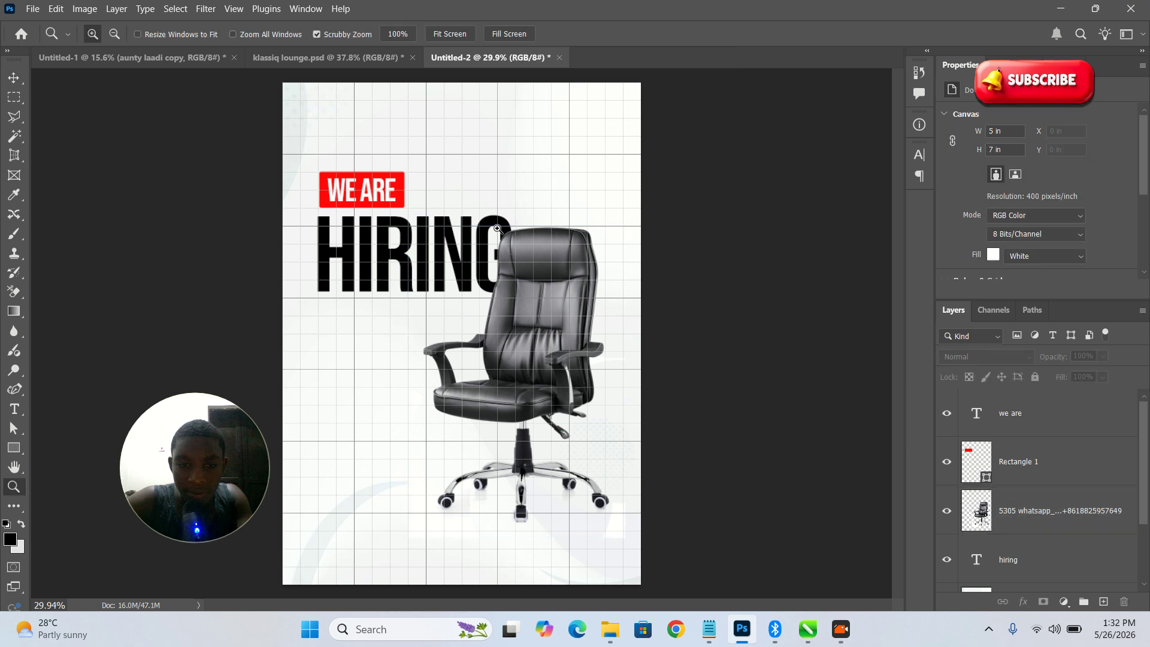
left_click_drag(329, 460, 428, 251)
left_click_drag(362, 238, 372, 238)
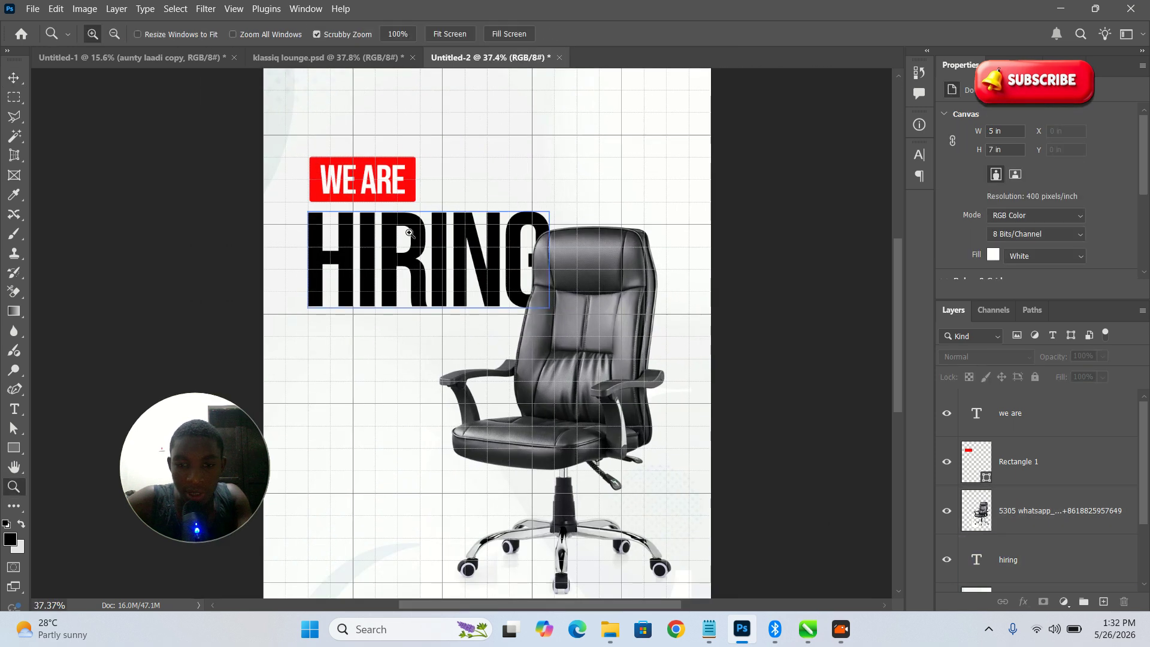
key("v")
left_click(355, 178)
left_click(351, 166)
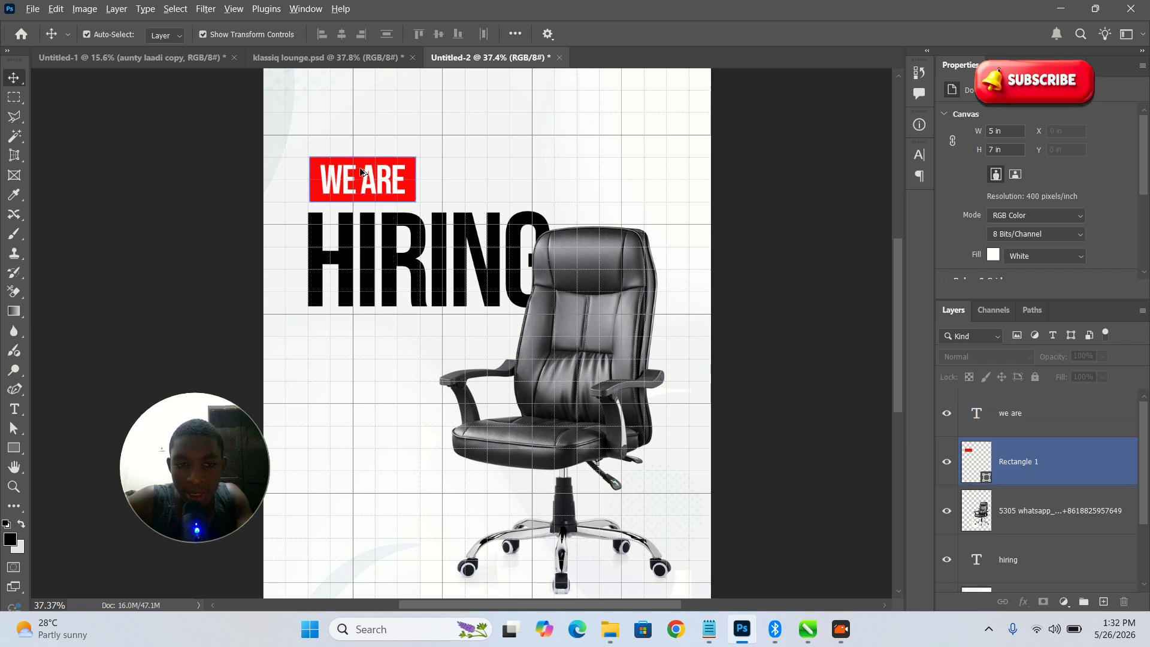
left_click(363, 170)
left_click_drag(349, 205, 351, 328)
key("ctrl+z")
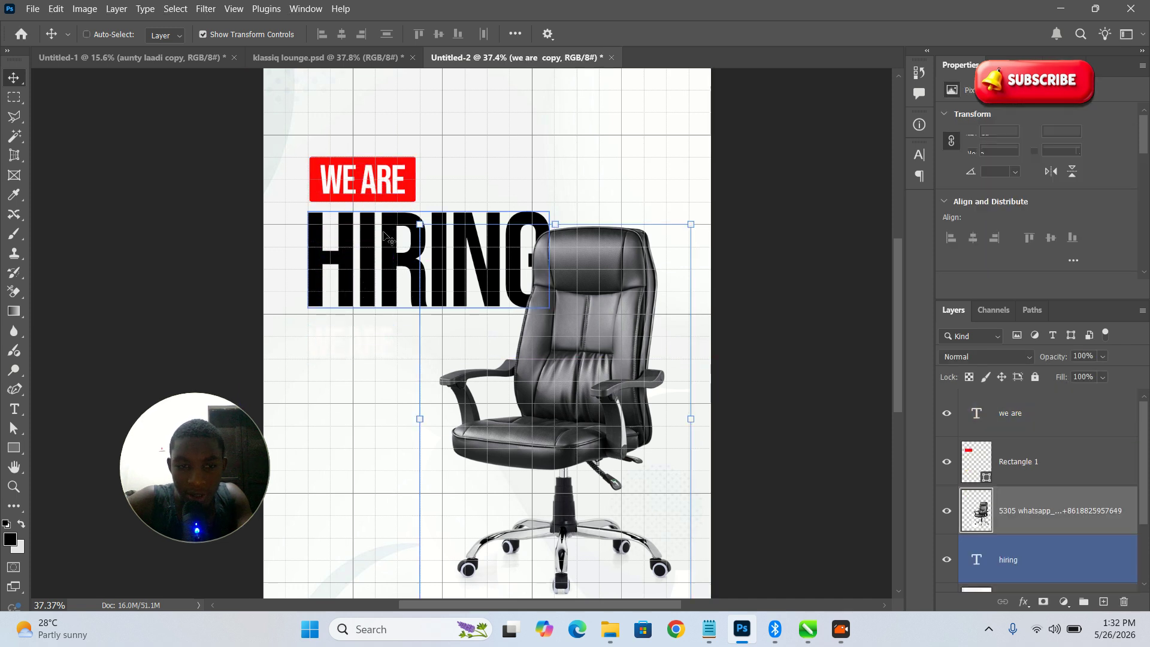
Duplicate the red WE ARE rectangle below the HIRING headline and reduce the copy's height to about 0.34 in.
left_click_drag(409, 190, 357, 377)
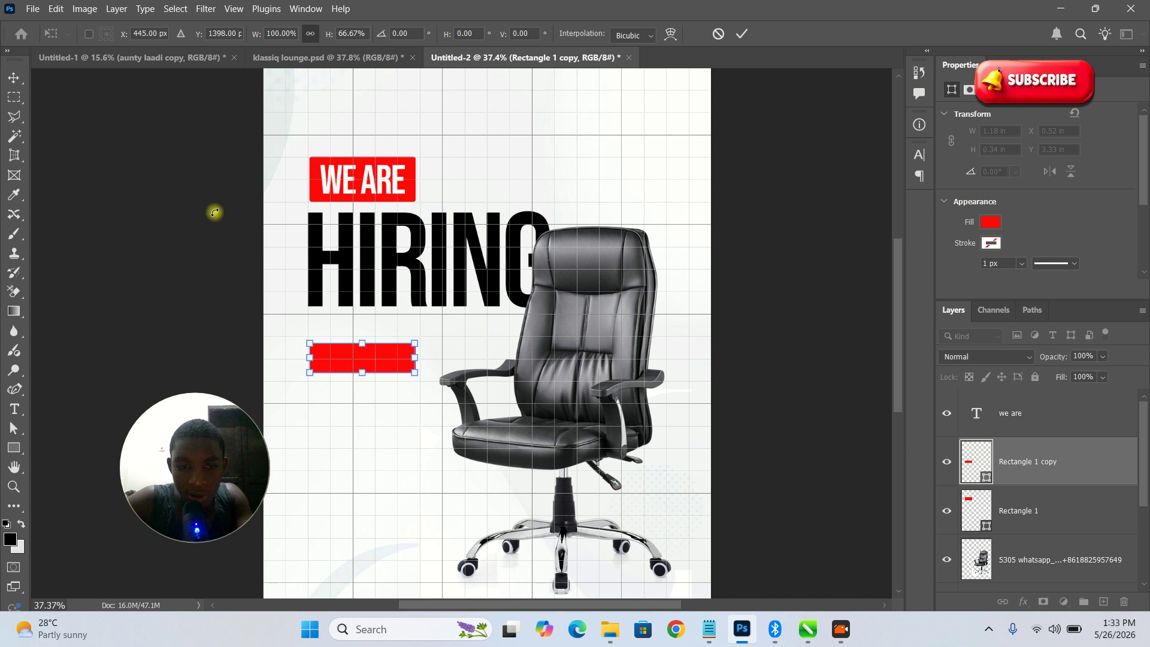
left_click(741, 31)
key("z")
left_click_drag(342, 384, 449, 390)
left_click_drag(749, 218, 280, 290)
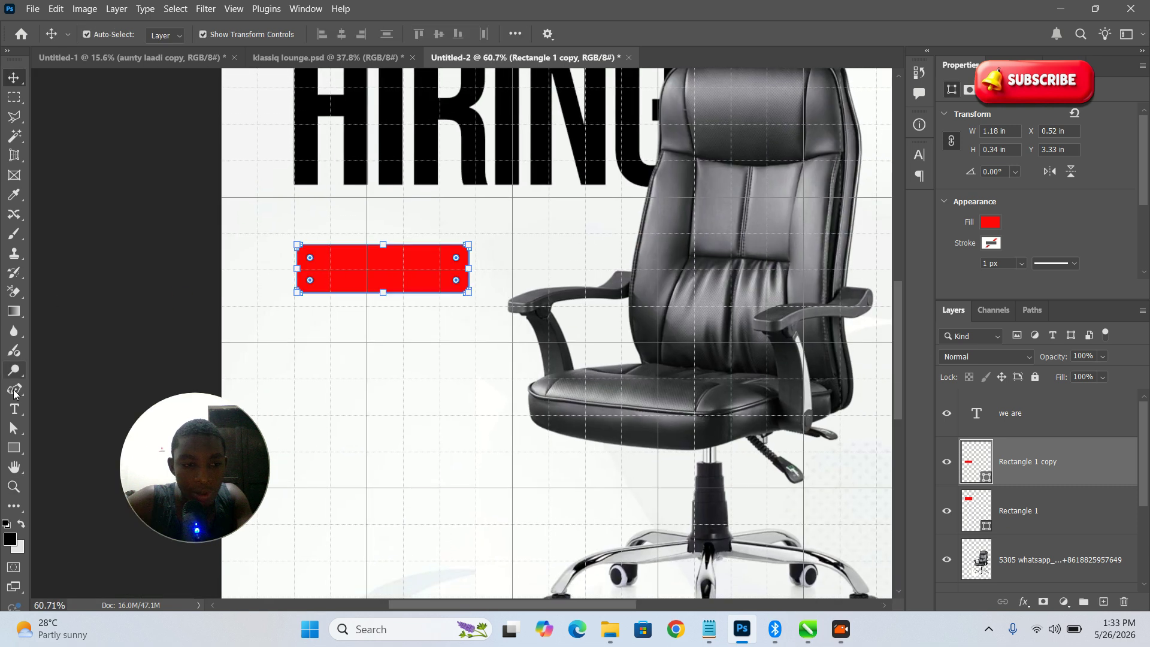
key("t")
left_click(310, 278)
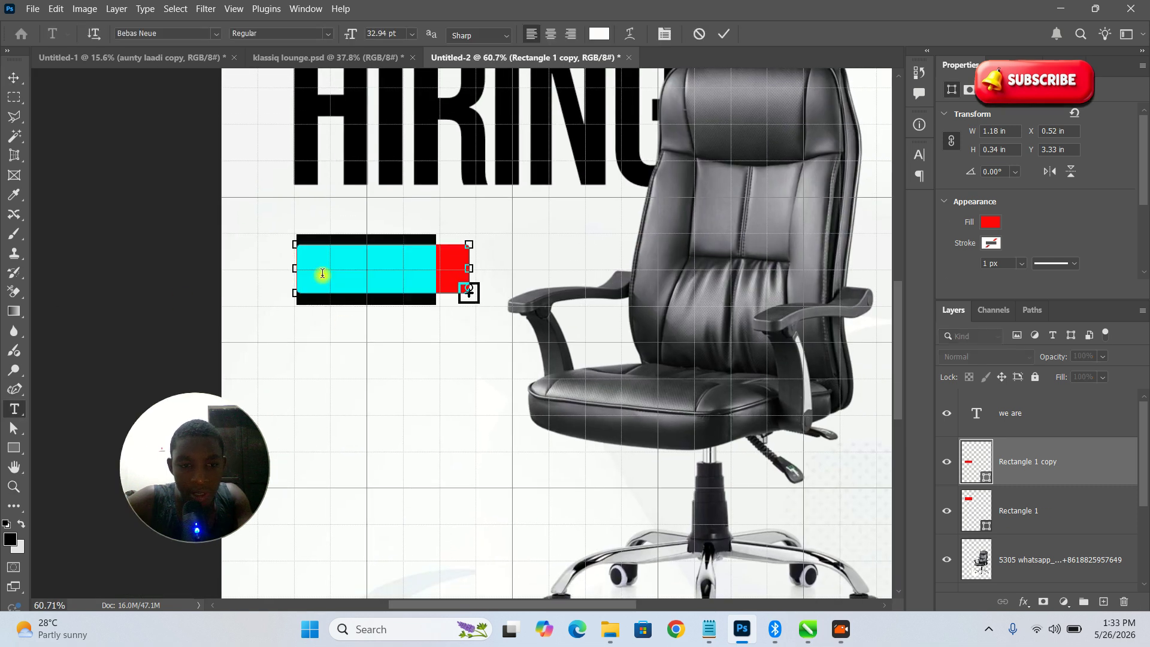
key("ctrl+Return")
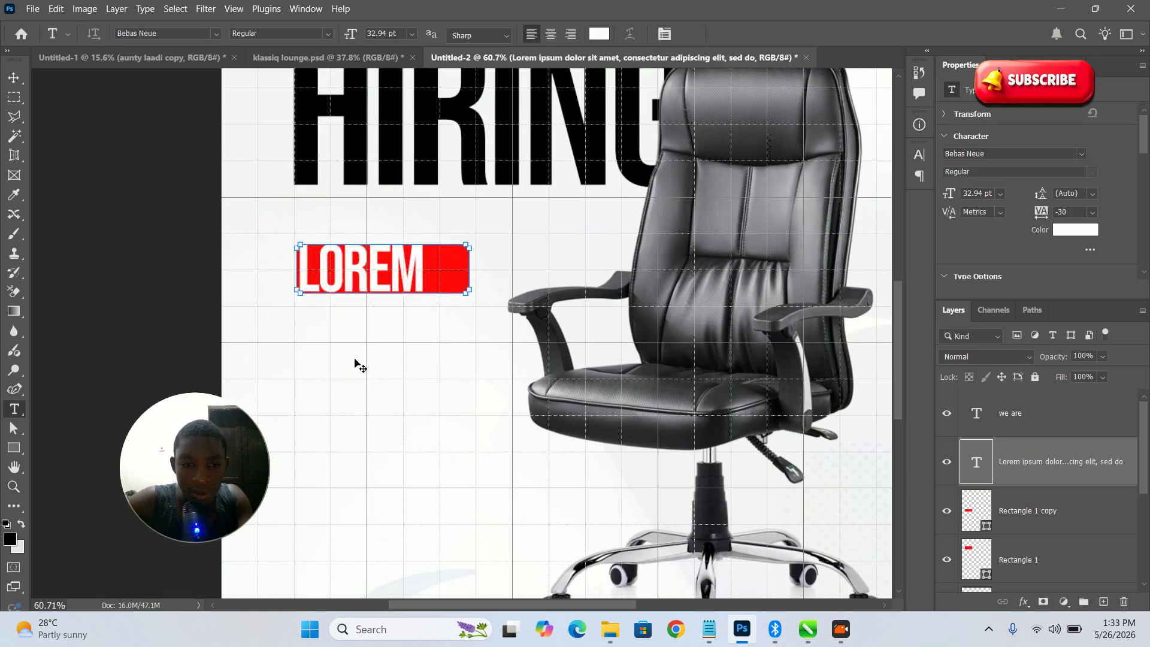
key("Delete")
left_click(352, 349)
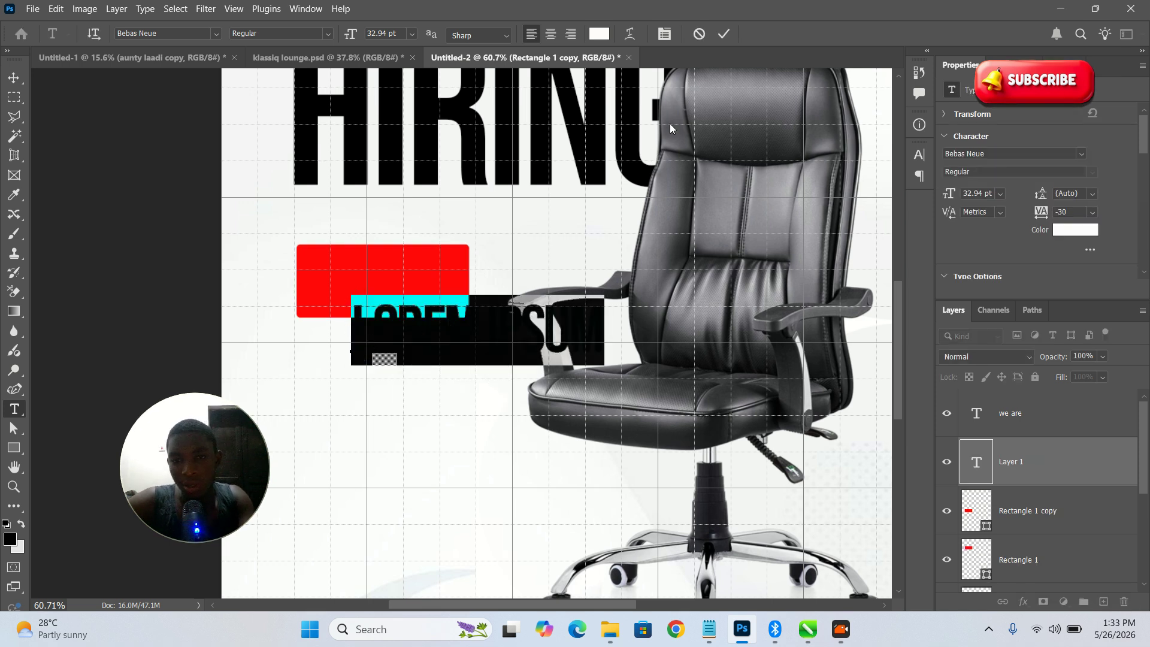
left_click(722, 32)
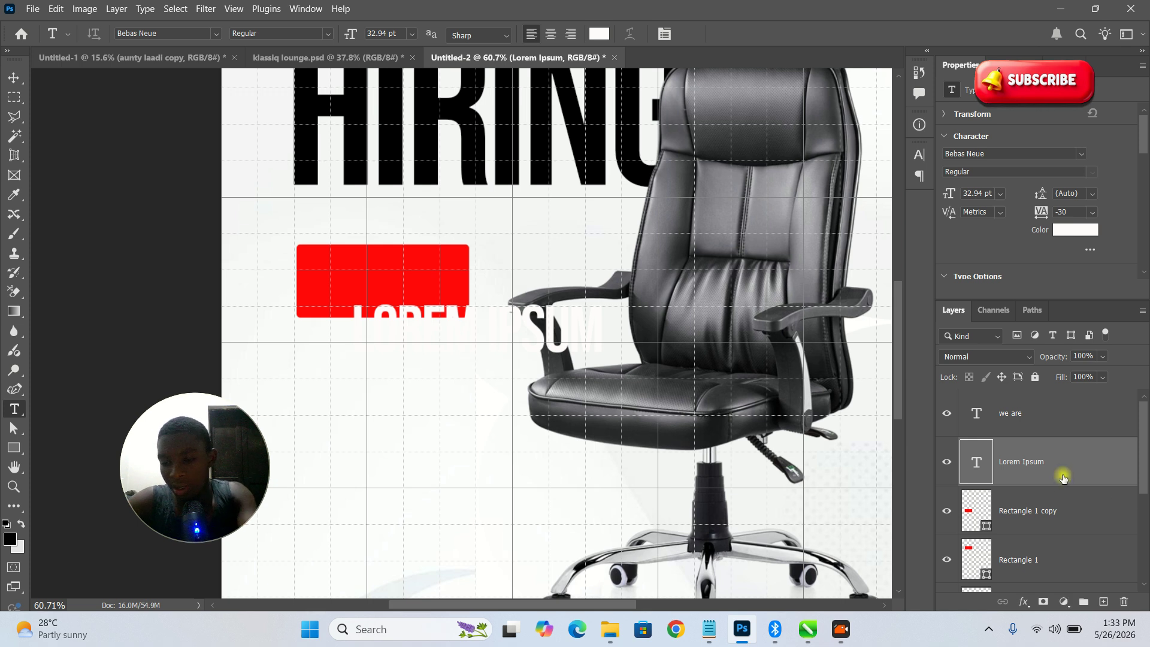
key("Delete")
left_click(379, 269)
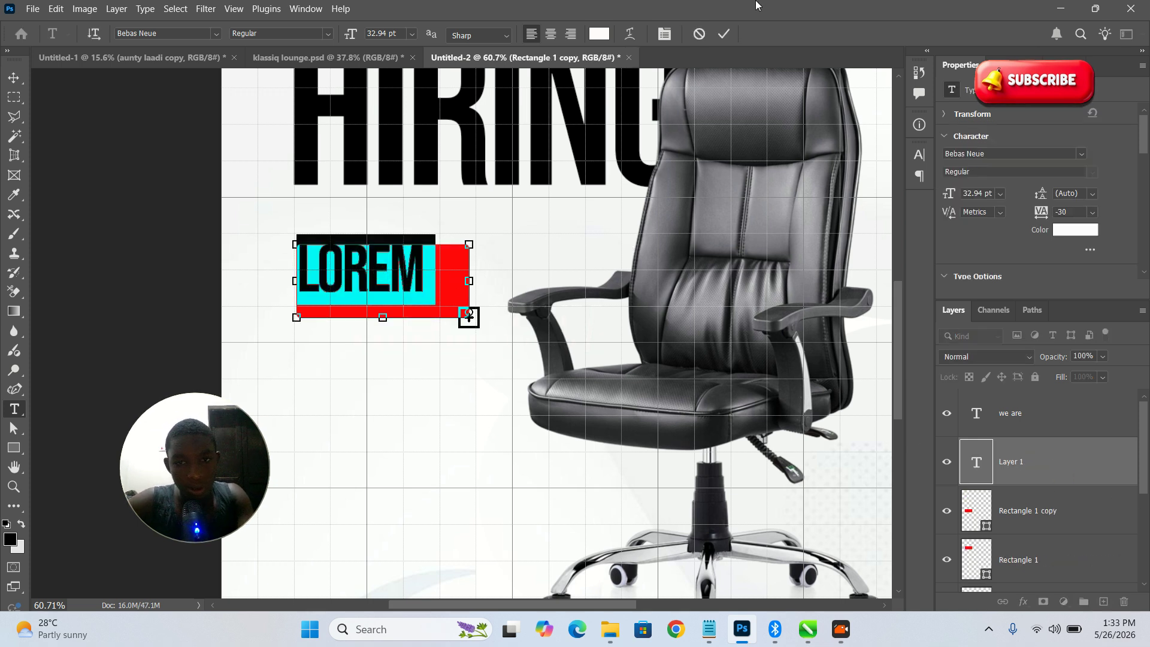
left_click(726, 35)
key("Delete")
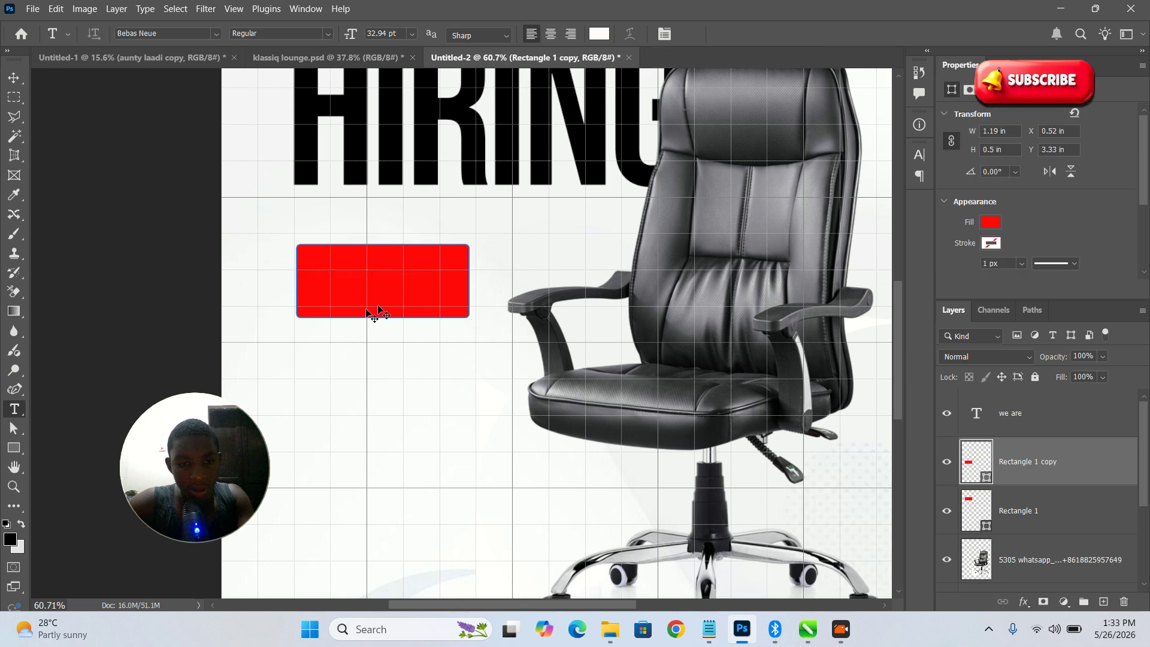
left_click(298, 428)
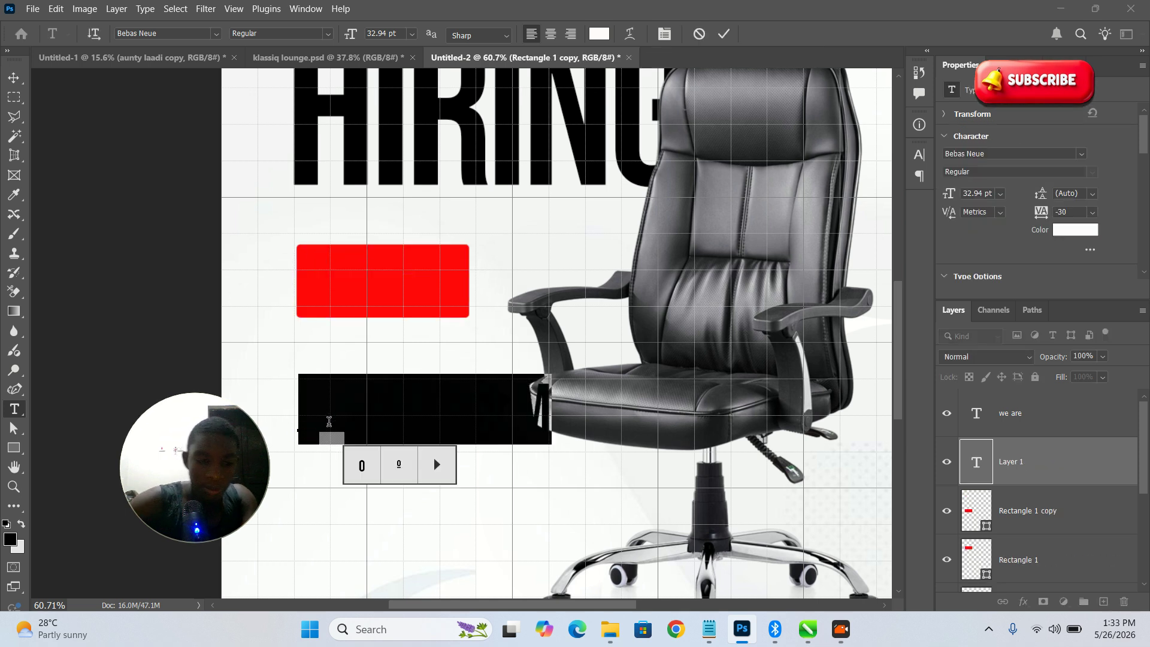
left_click(724, 34)
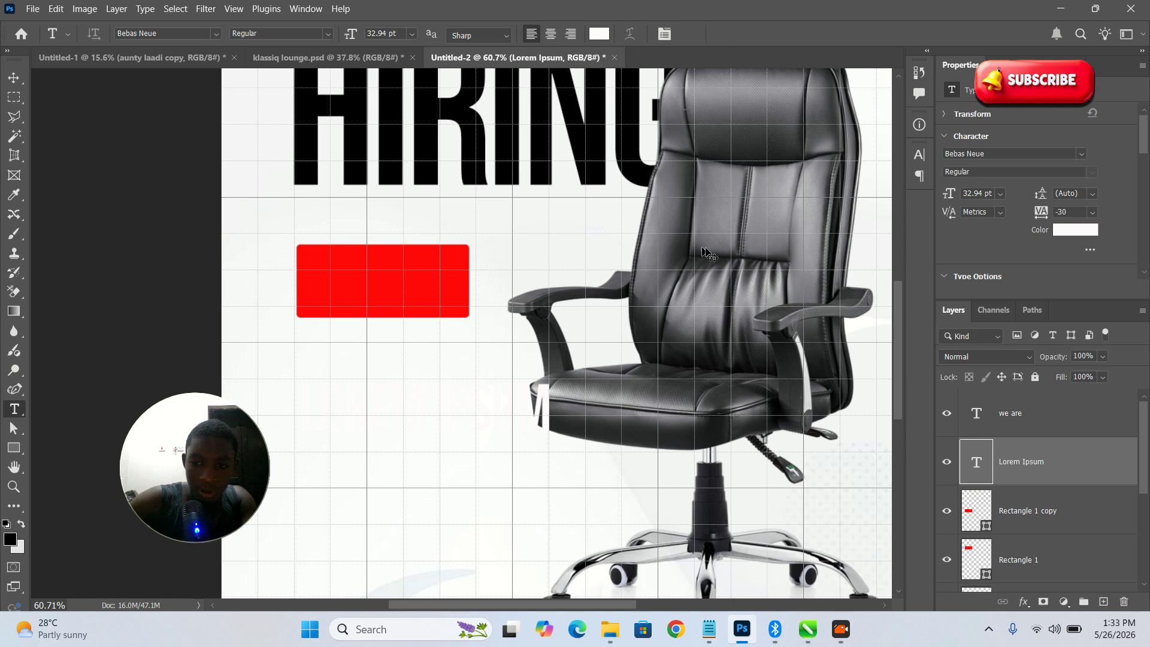
left_click_drag(706, 254, 615, 233)
key("Delete")
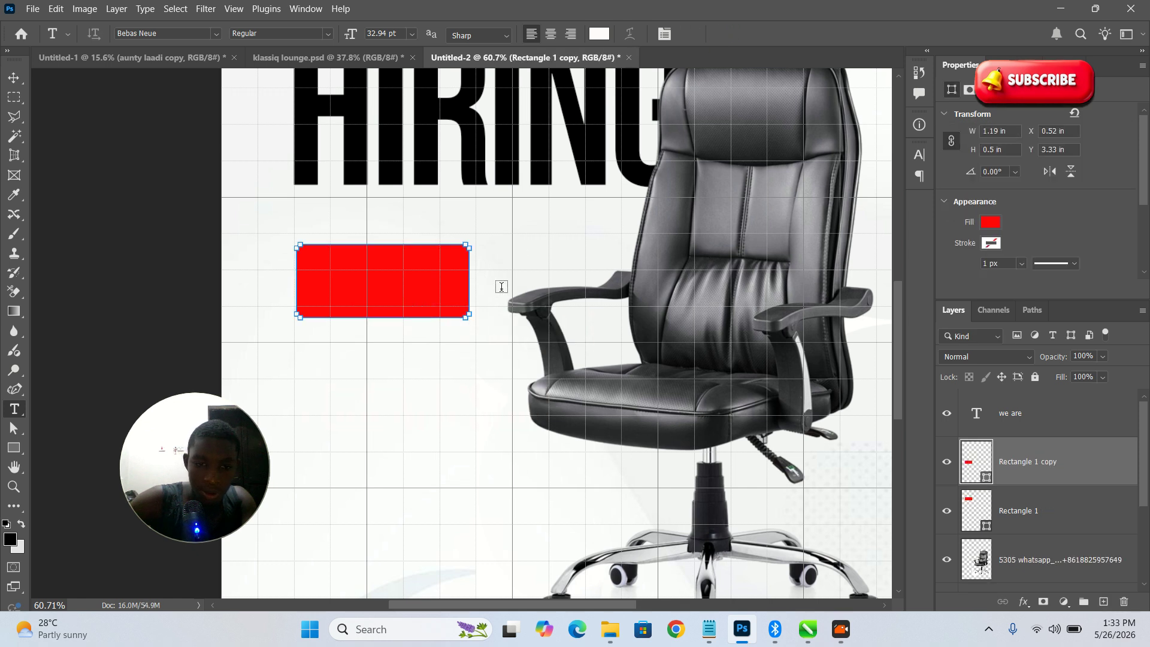
key("Delete")
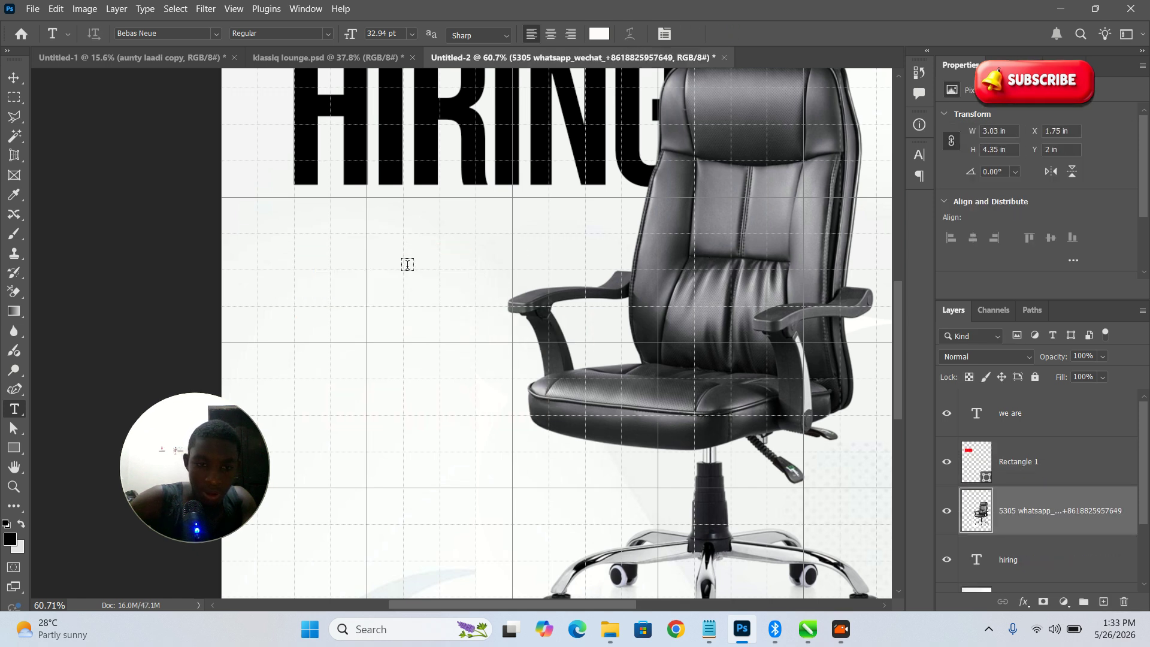
key("ctrl+z")
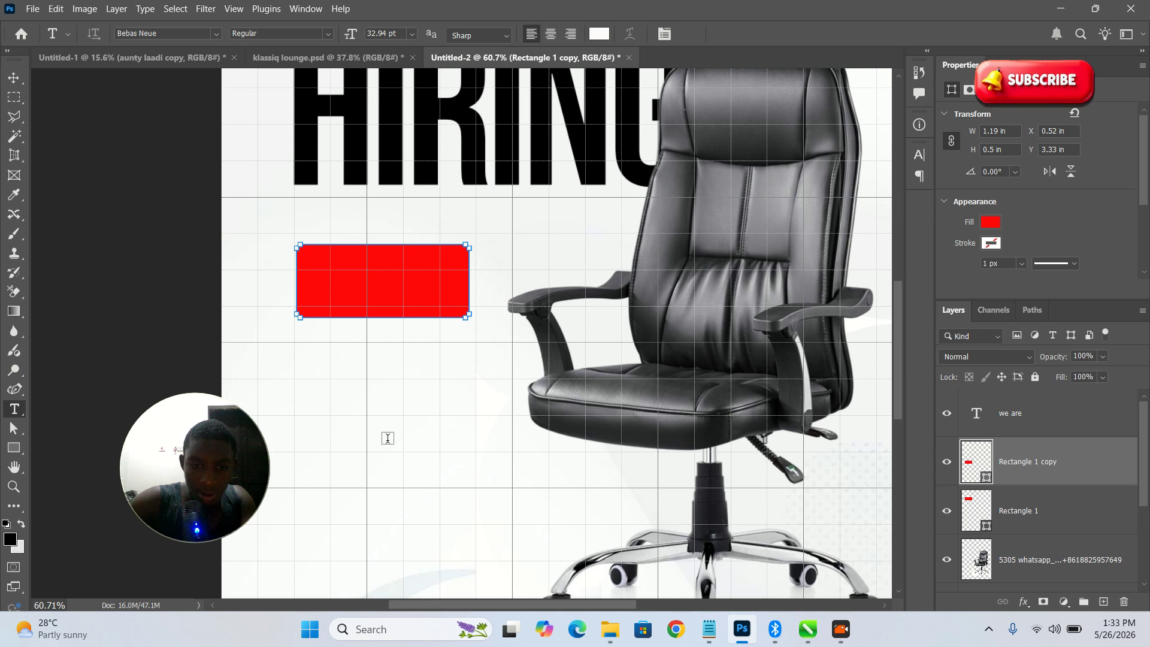
Add a placeholder text line and place it on the lower red rectangle, scaled to 24.08 pt.
left_click(397, 483)
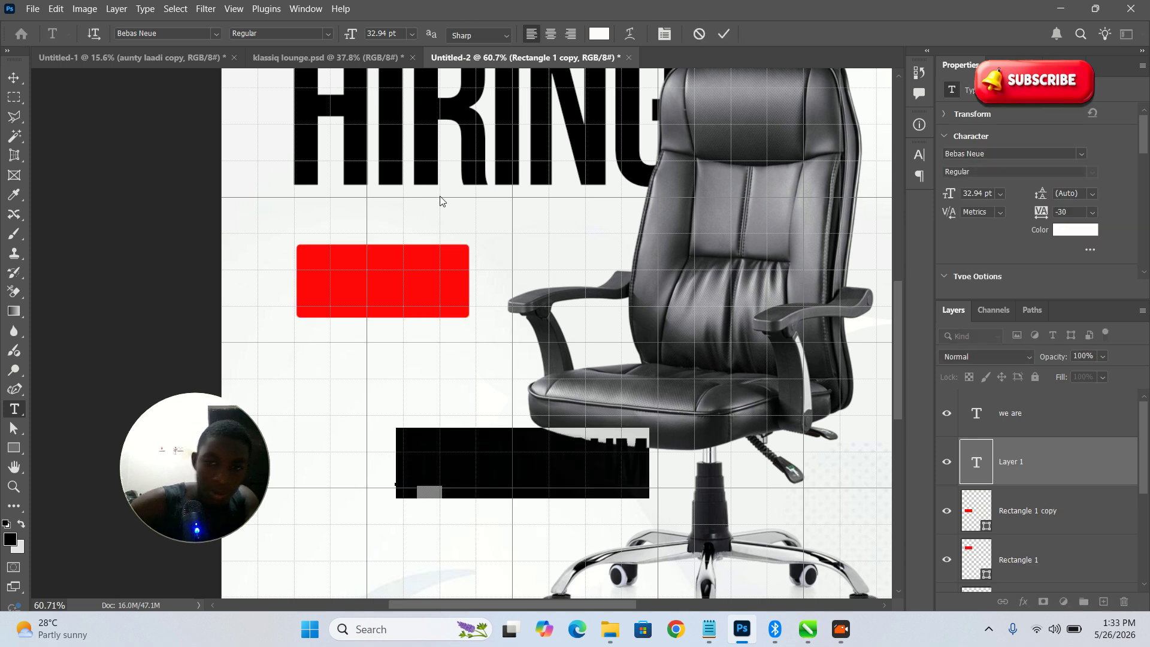
double_click(459, 475)
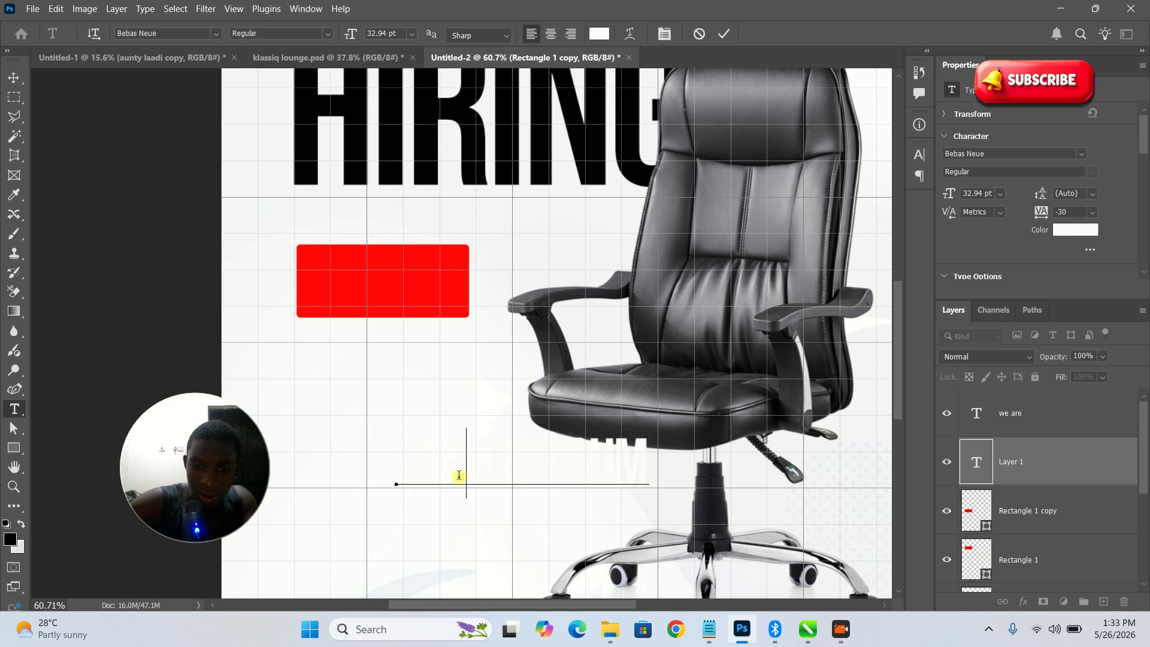
key("BackSpace")
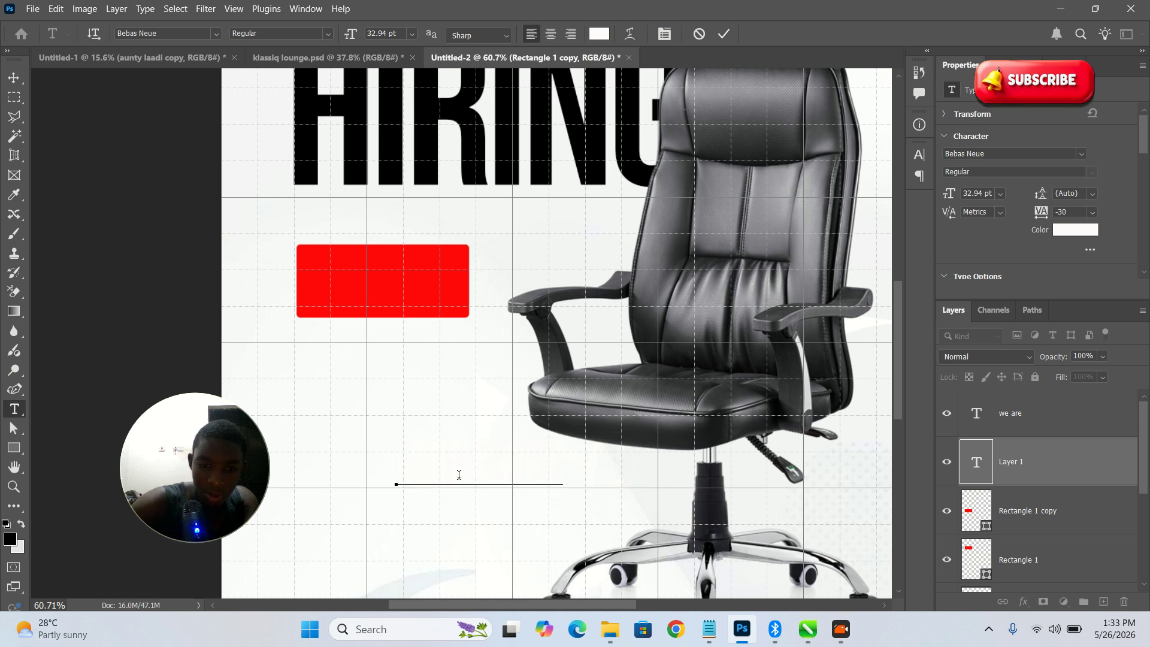
left_click(10, 78)
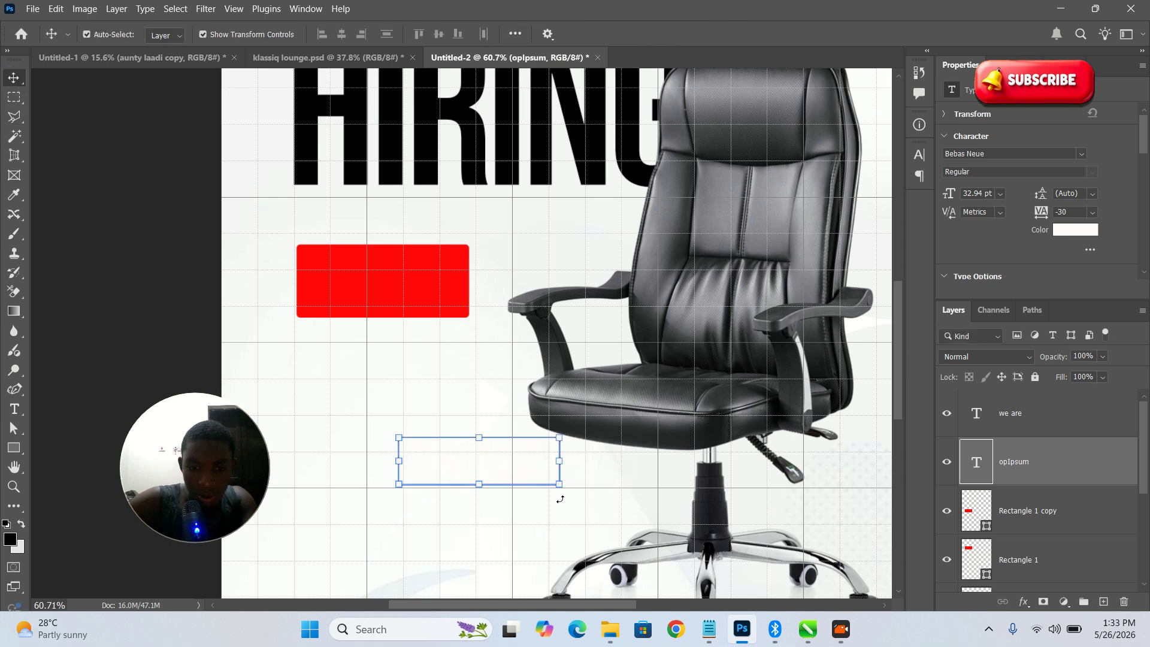
left_click_drag(552, 478, 425, 256)
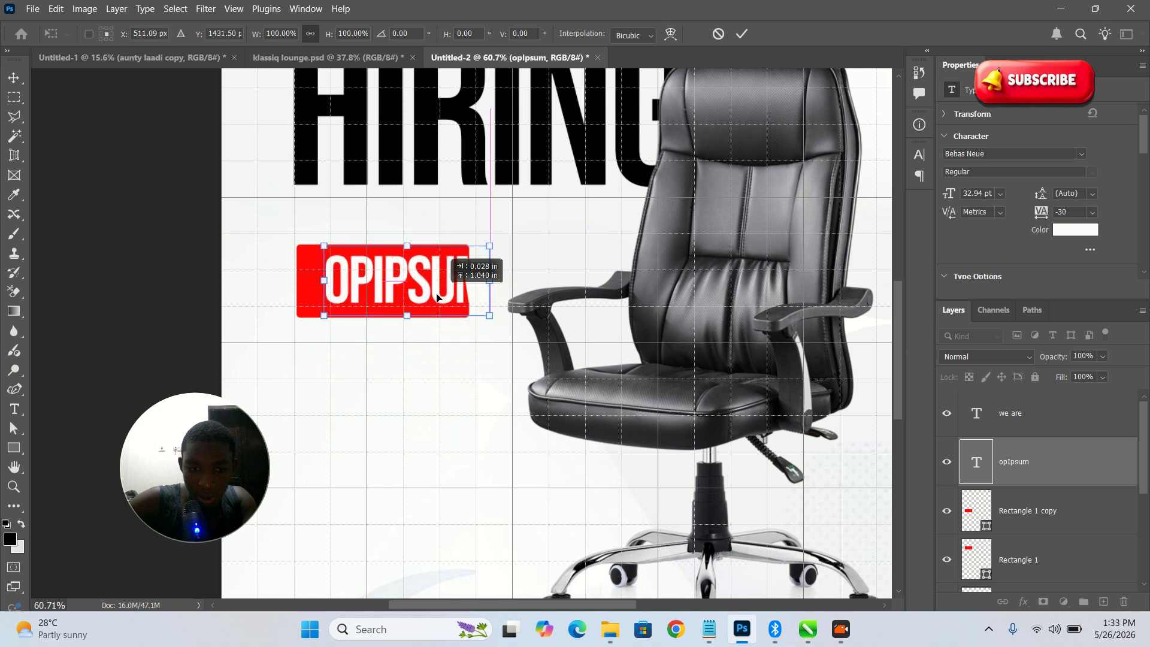
left_click_drag(464, 306, 430, 295)
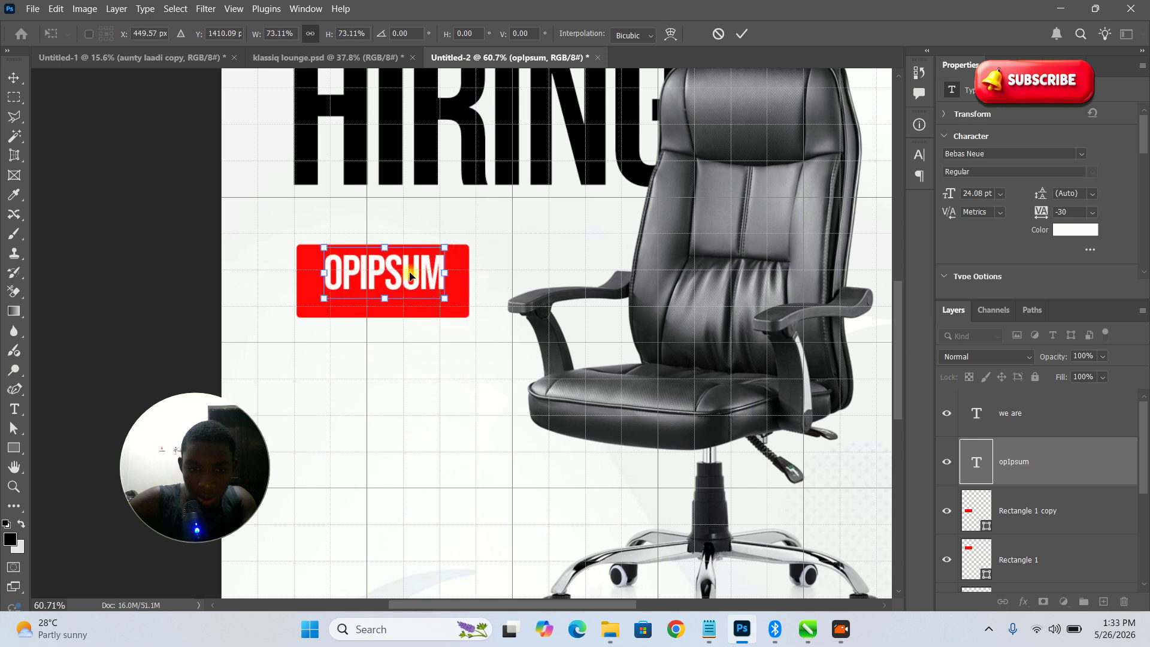
key("Return")
Replace the placeholder text with OPEN POSITIONS and scale it to 12.22 pt inside the lower red rectangle.
double_click(407, 274)
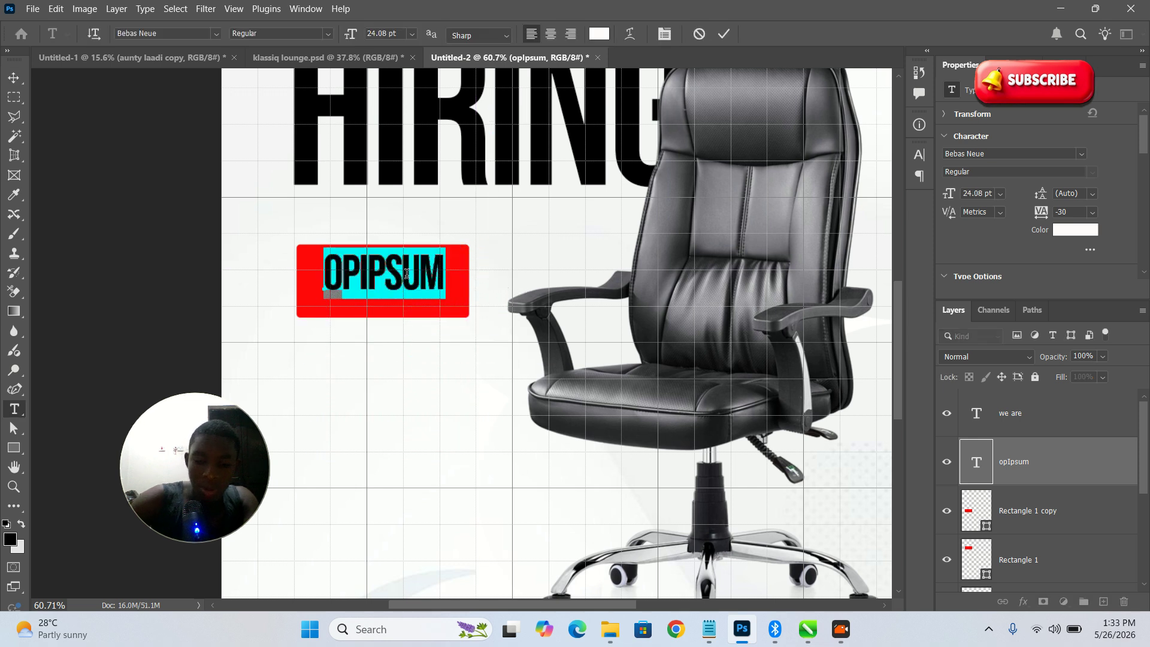
type("OPEN")
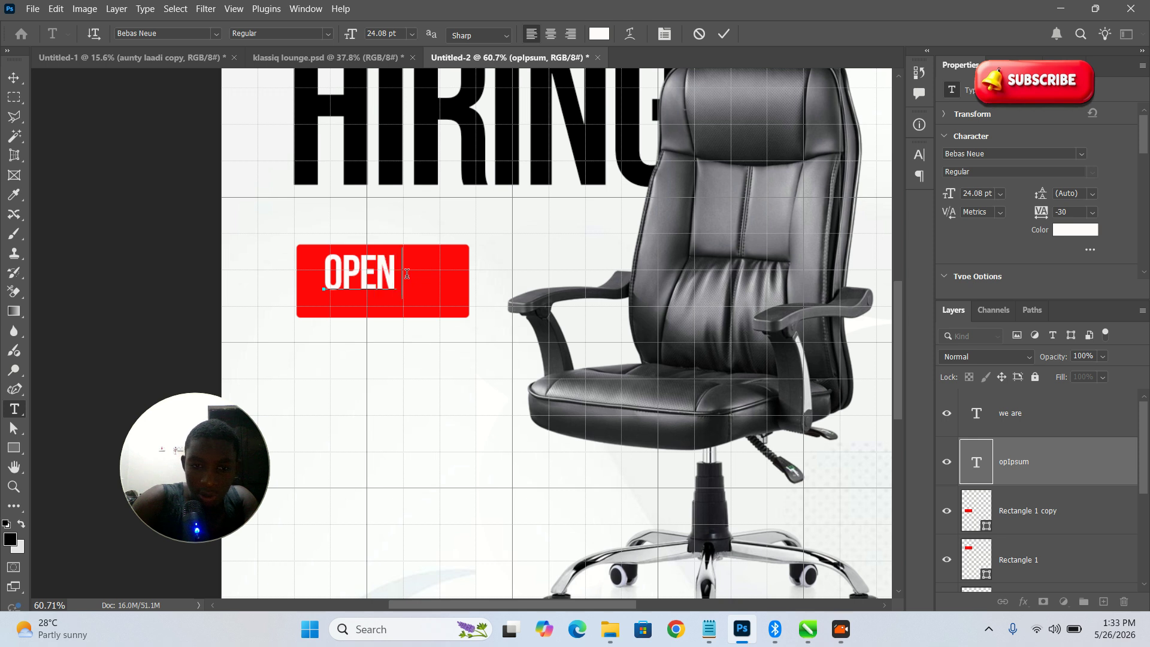
type(" POSITIONS")
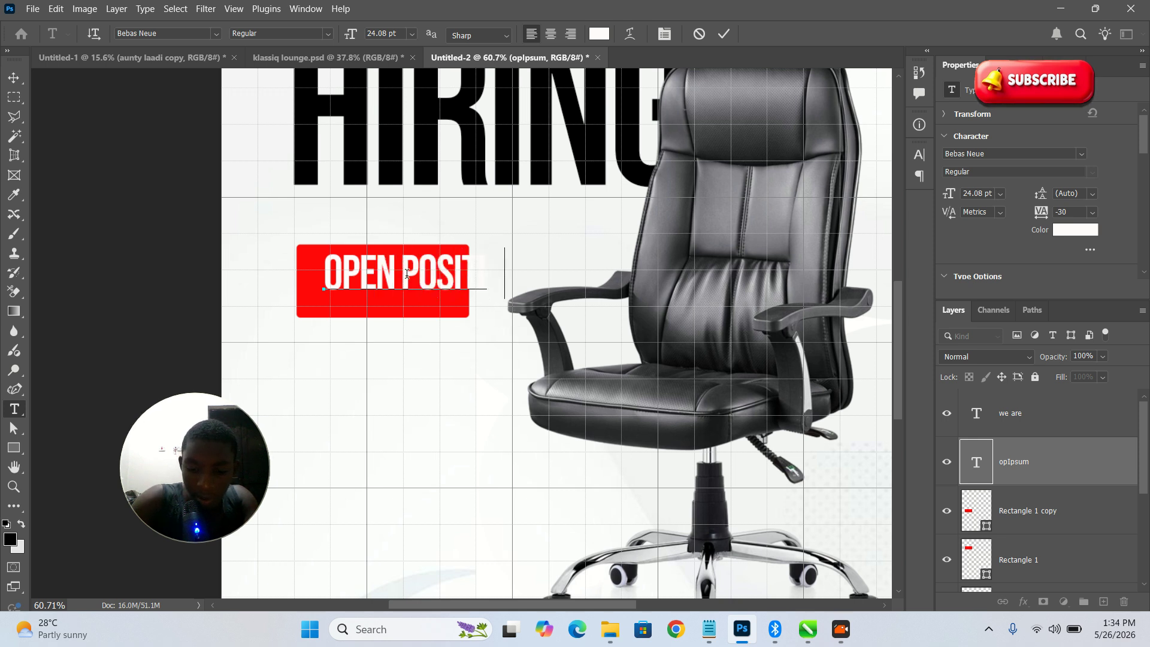
left_click(16, 80)
left_click_drag(546, 254, 372, 282)
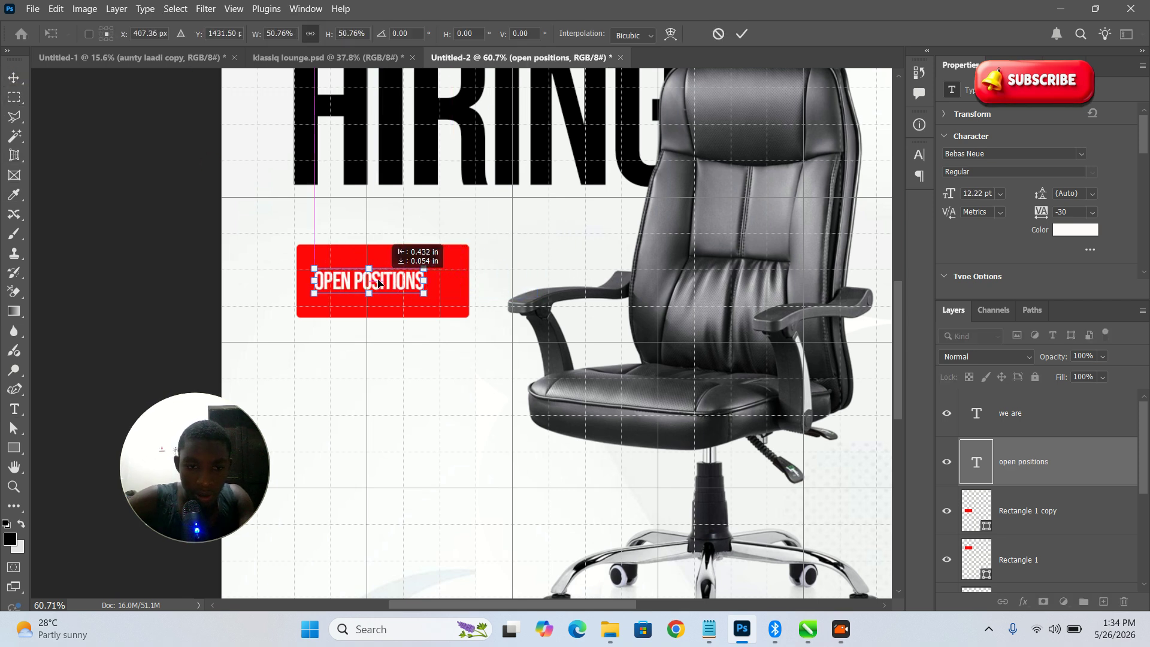
left_click(744, 34)
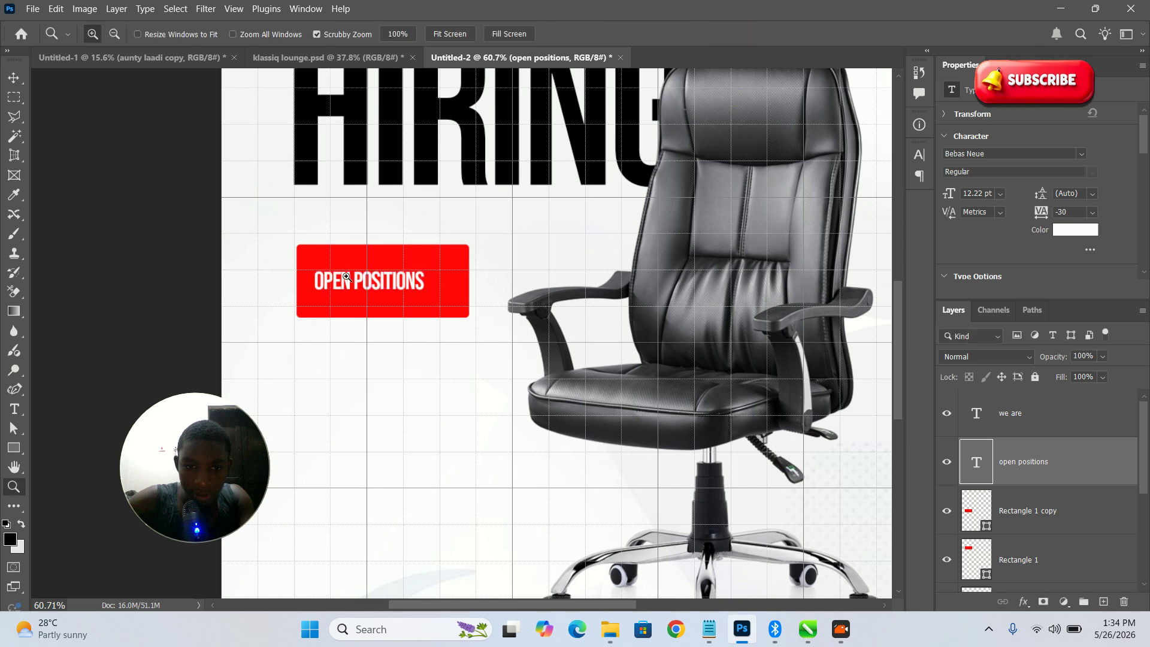
Reduce the height of the rectangle behind OPEN POSITIONS to about 0.25 in, trimming it above and below the text.
scroll(347, 310, "up", 5)
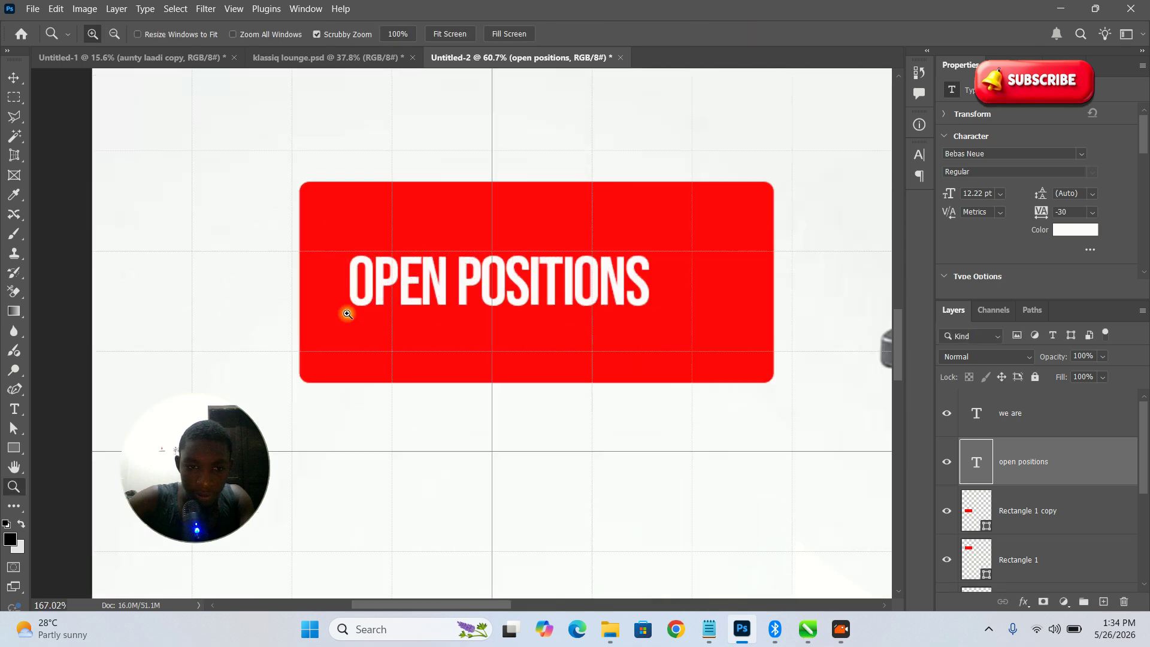
left_click(421, 334)
left_click_drag(532, 378, 533, 330)
left_click_drag(534, 188, 533, 238)
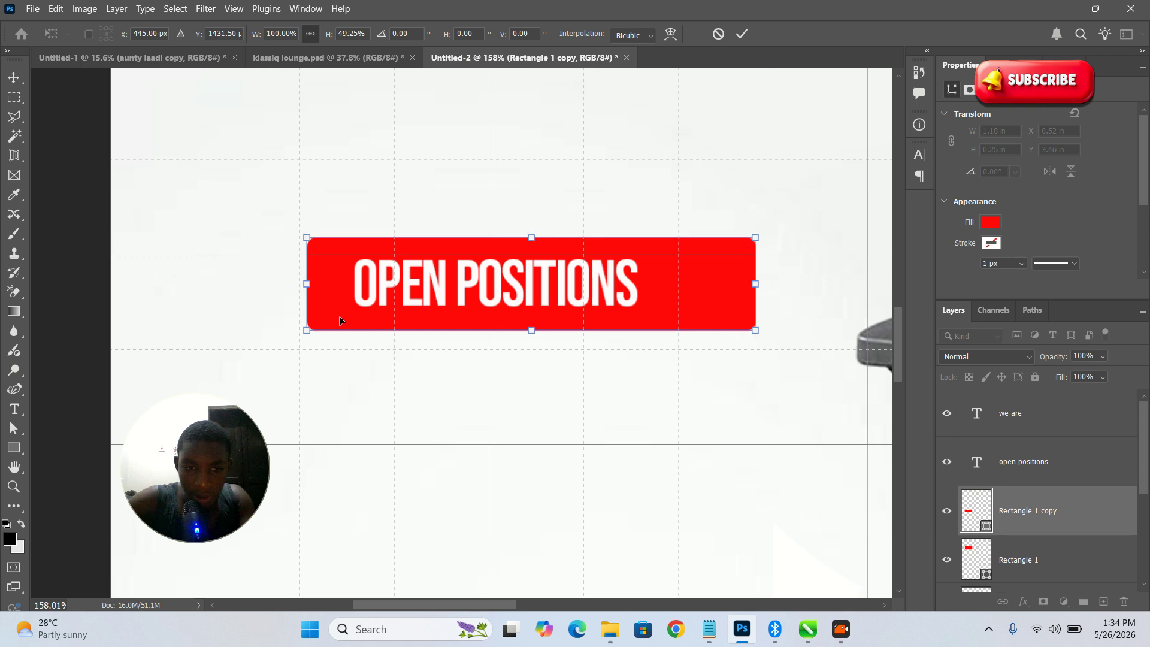
Narrow the OPEN POSITIONS rectangle with its left edge on the 0.5 in grid line and shift the text left inside it.
left_click_drag(756, 285, 662, 284)
left_click_drag(311, 285, 361, 298)
left_click(742, 33)
left_click_drag(552, 269, 530, 275)
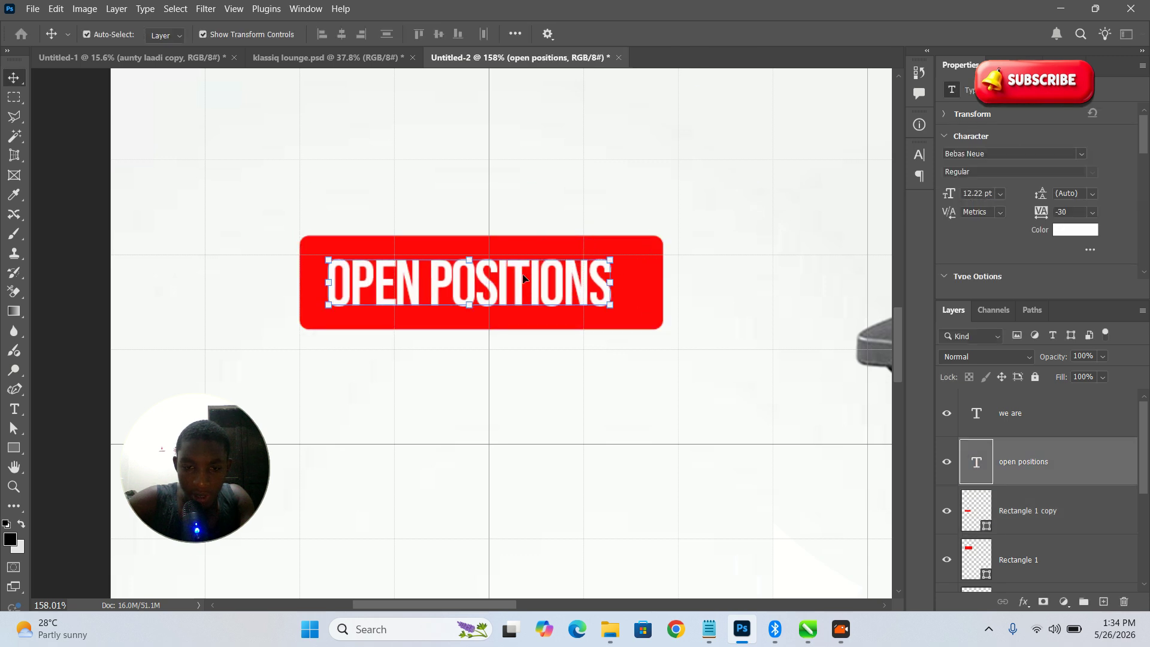
Copy the job list text, from Managers to Social managers, in the klassiq lounge.psd reference.
key("z")
left_click_drag(490, 216, 418, 250)
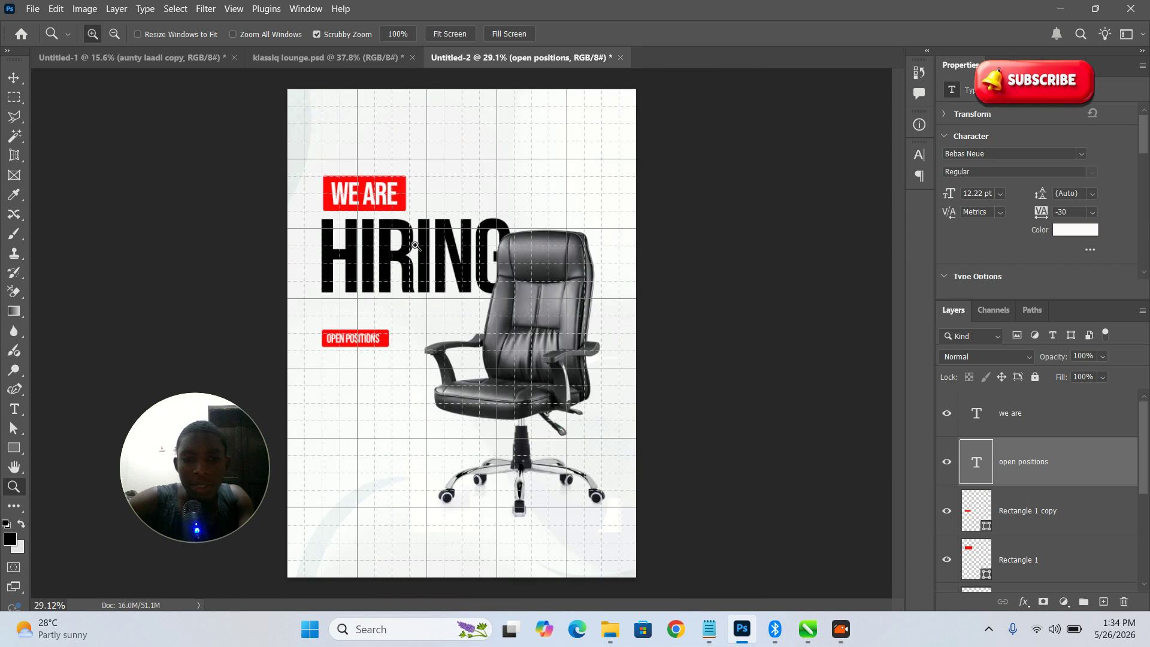
left_click_drag(363, 370, 381, 389)
key("v")
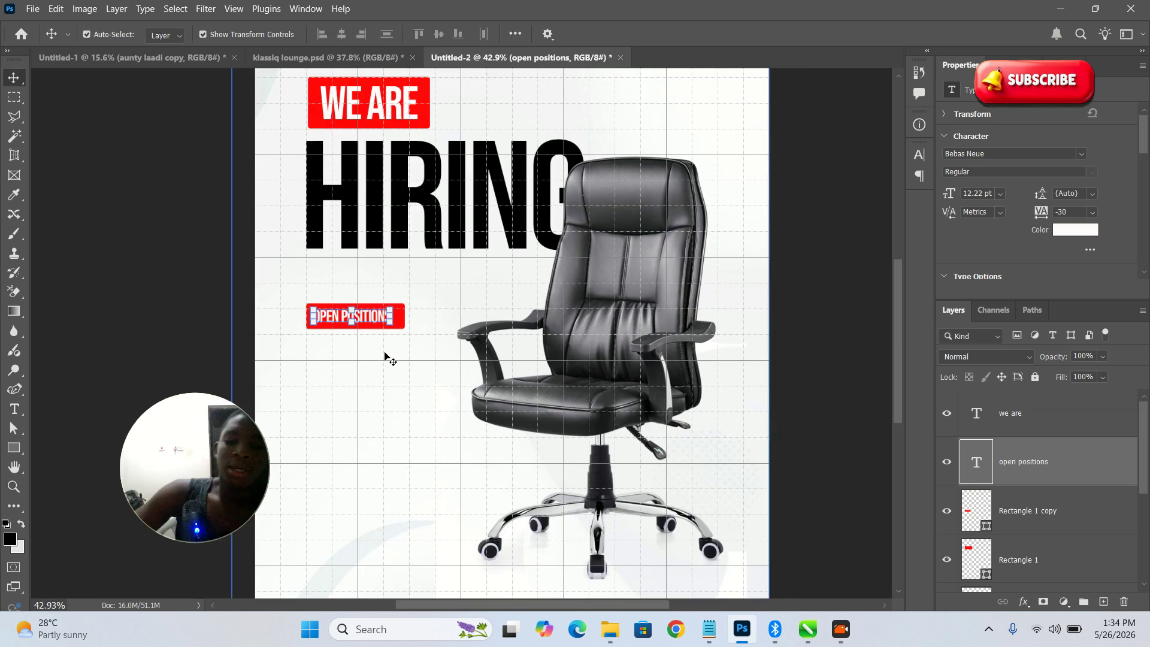
scroll(627, 311, "down", 2)
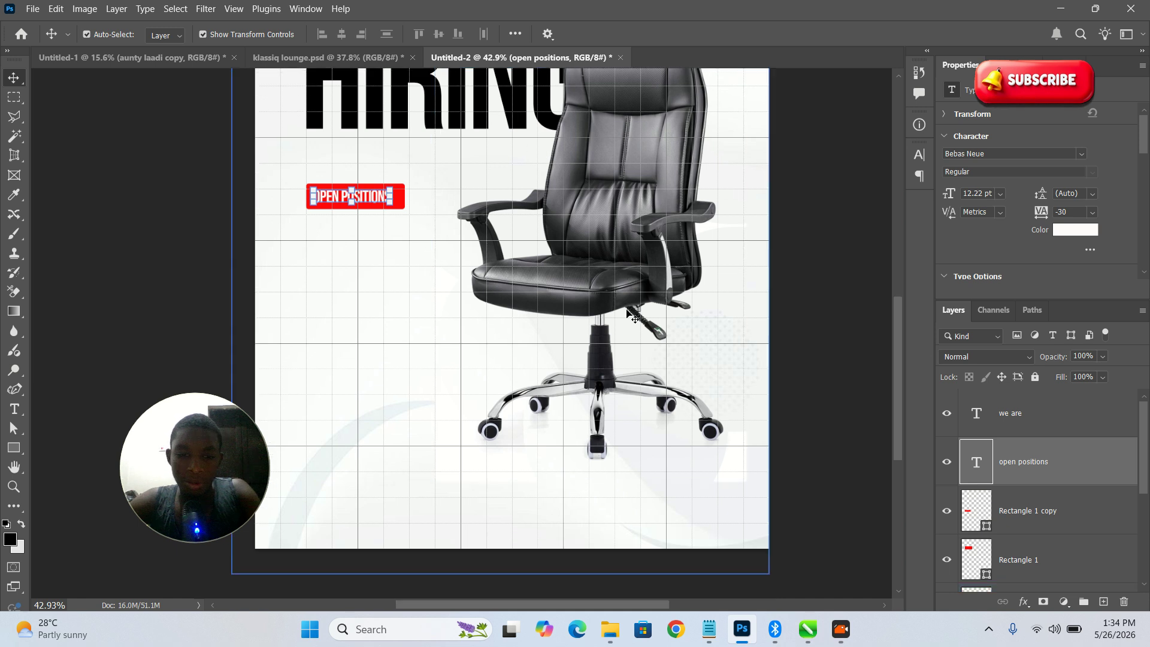
left_click(328, 57)
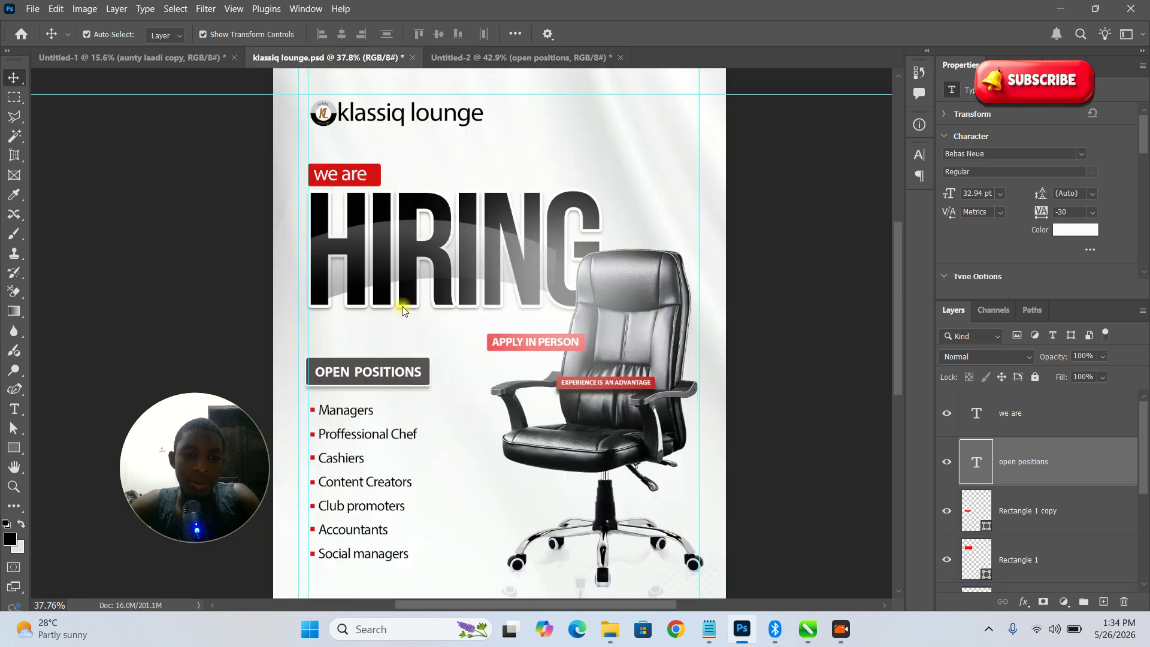
left_click(402, 309)
scroll(449, 357, "down", 2)
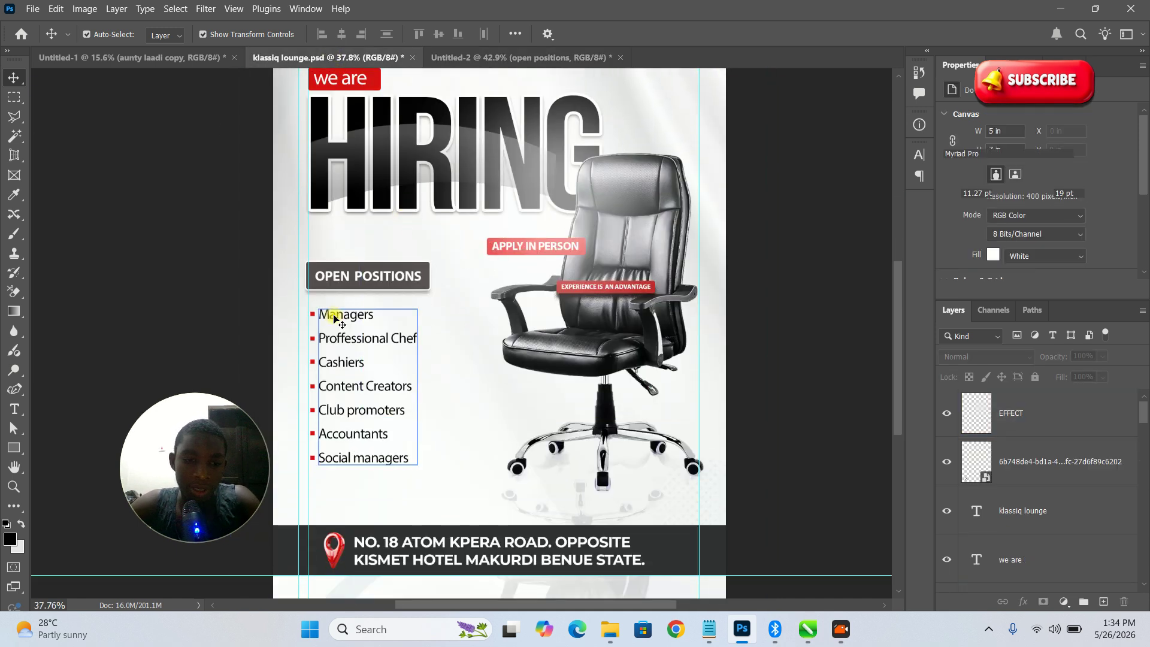
double_click(335, 319)
left_click_drag(328, 315, 391, 472)
left_click_drag(318, 314, 394, 467)
key("ctrl+c")
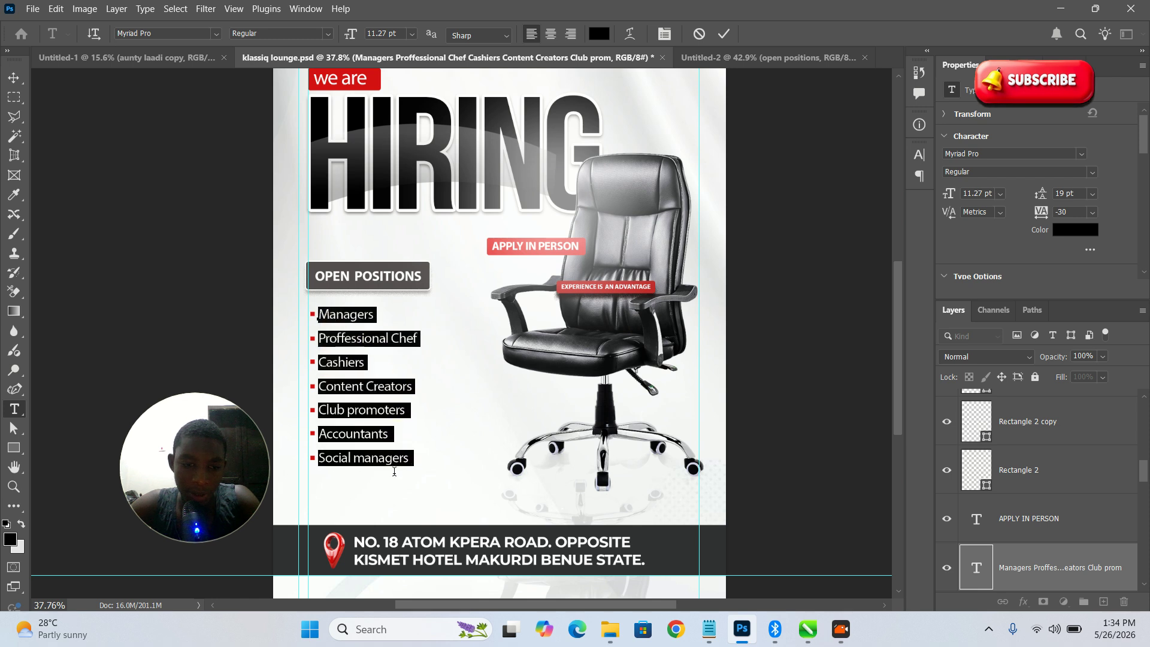
key("alt+Tab")
key("alt+Tab")
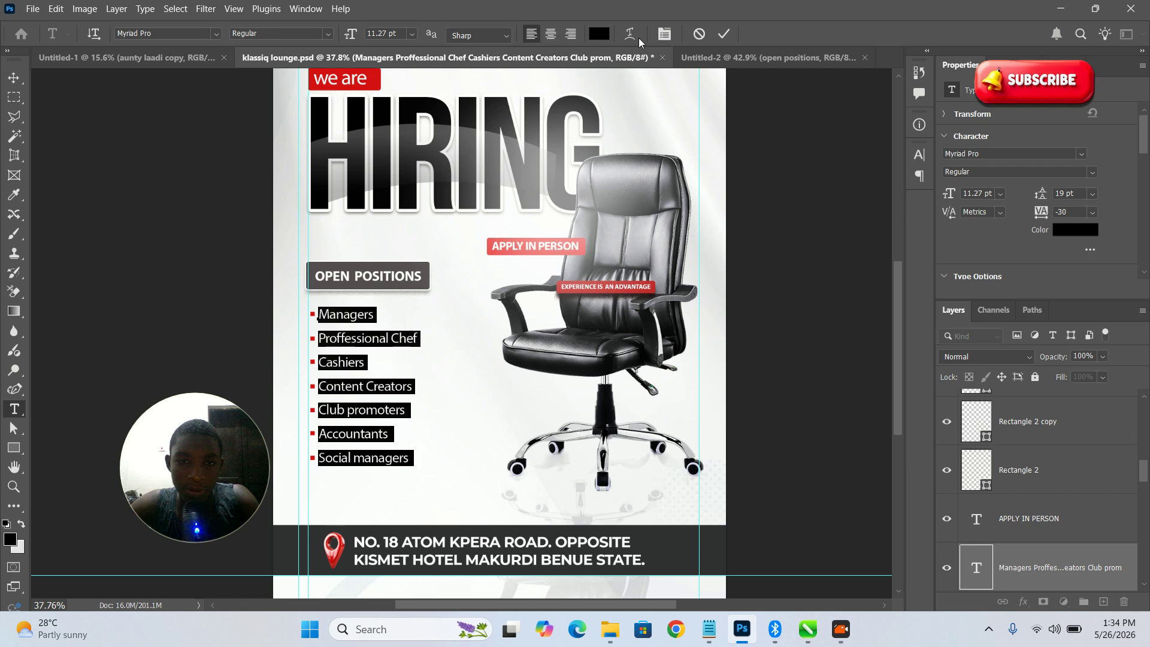
Paste the job list as a new text layer below the OPEN POSITIONS label in Untitled-2.
left_click(737, 56)
key("v")
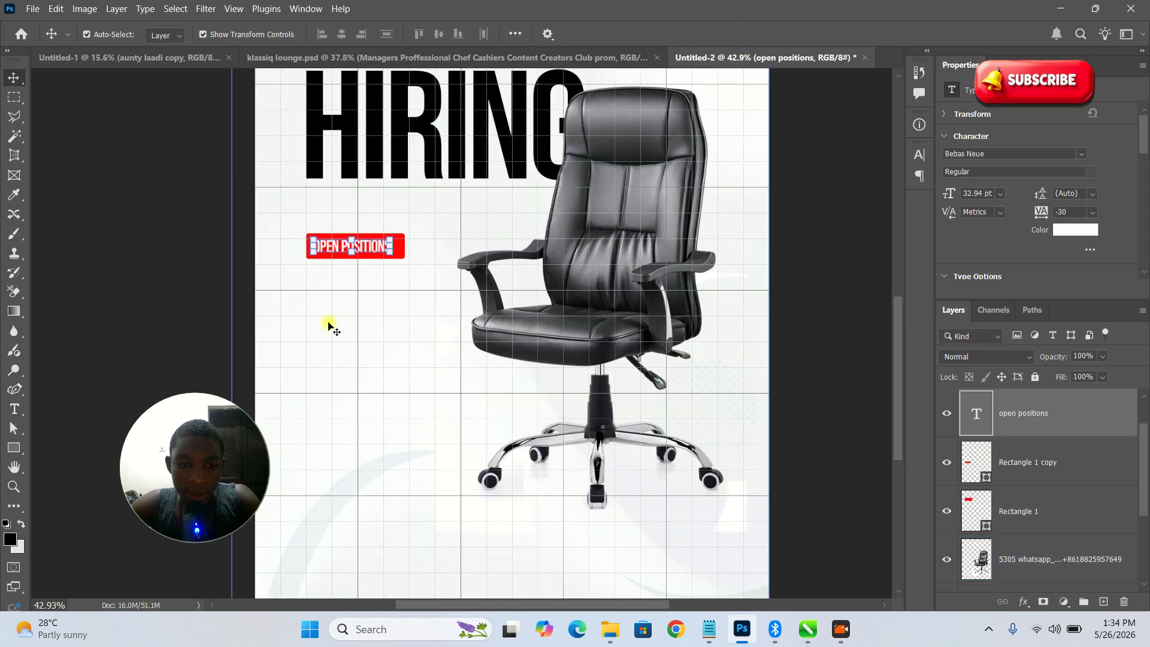
left_click(78, 324)
left_click(15, 409)
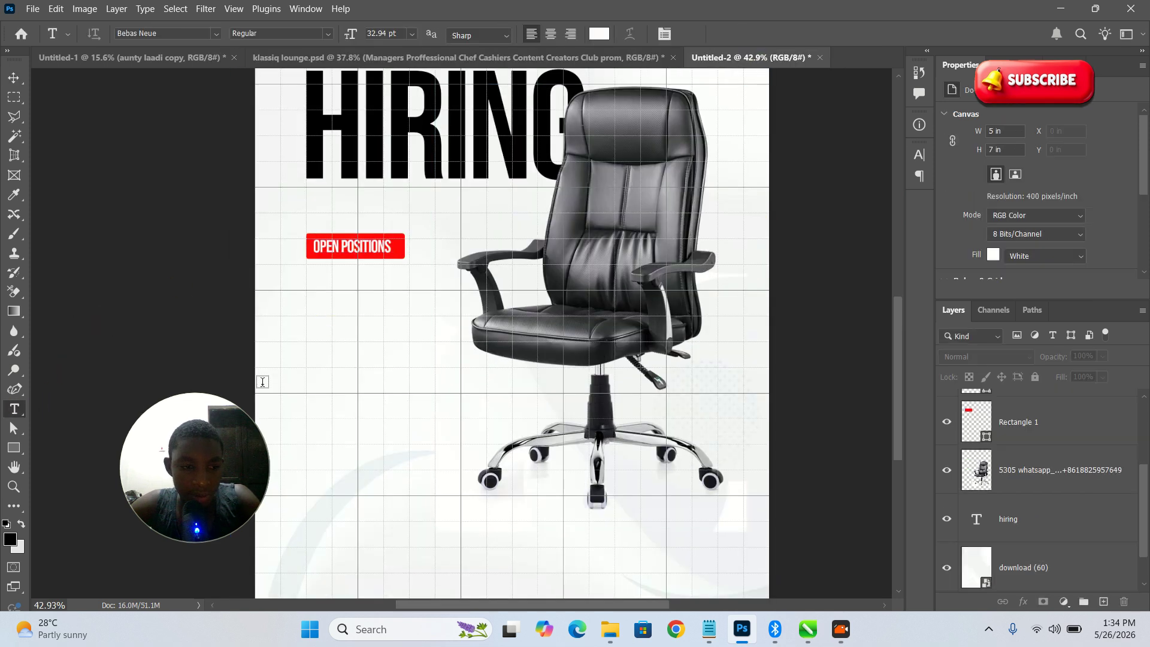
left_click(343, 340)
key("ctrl+v")
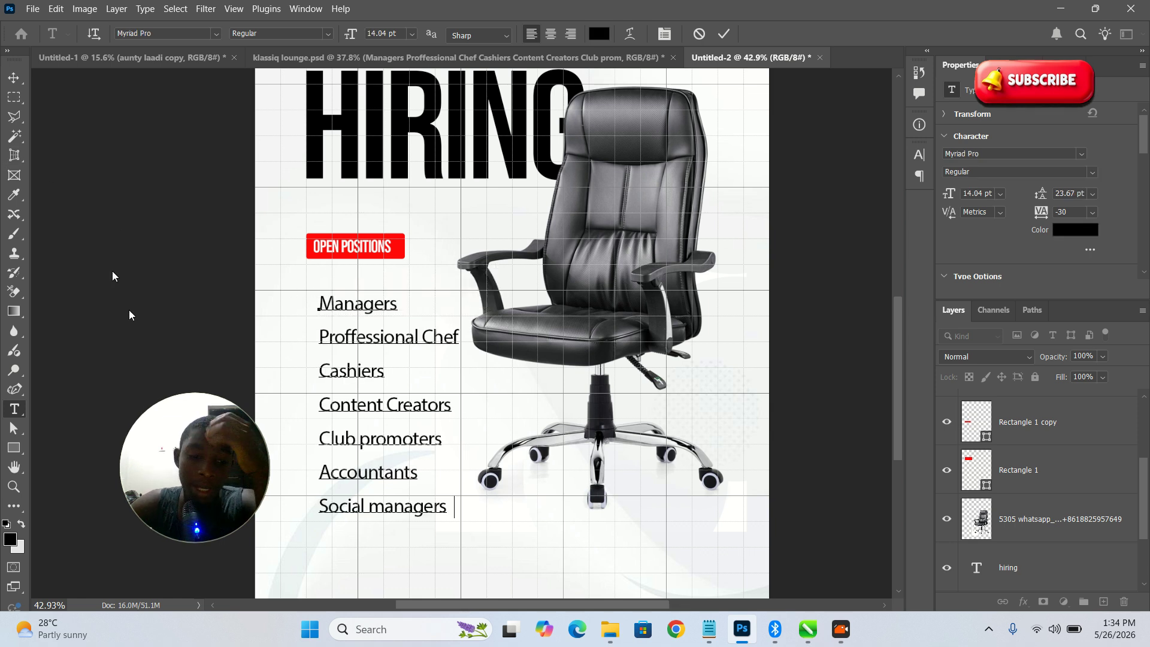
left_click(13, 78)
Move the job list up beneath the OPEN POSITIONS label, lining it up with the label's left edge.
scroll(488, 321, "down", 1)
scroll(487, 322, "down", 1)
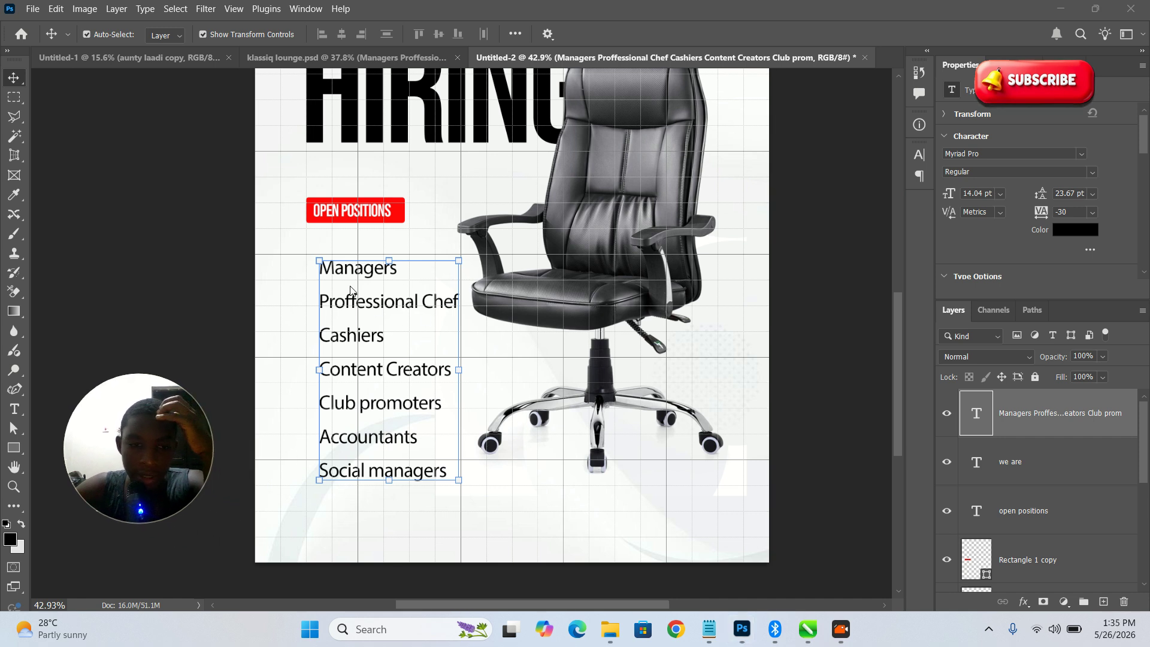
left_click_drag(347, 273, 334, 249)
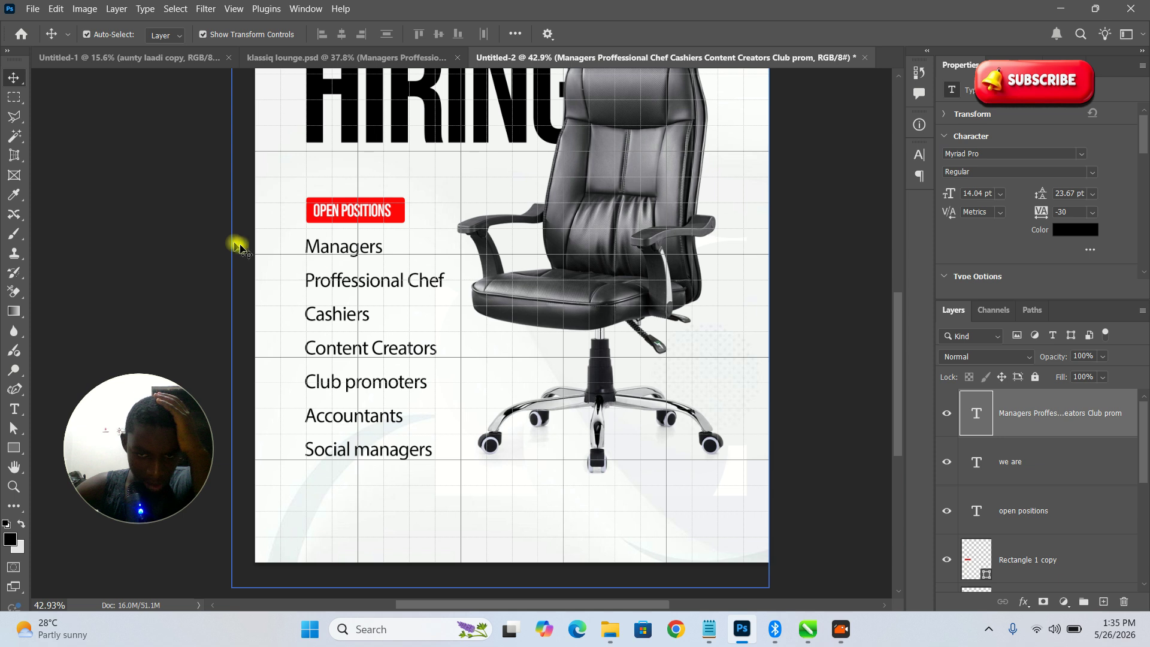
left_click(231, 244)
key("z")
left_click_drag(484, 312, 551, 369)
left_click_drag(328, 539, 414, 529)
left_click_drag(453, 433, 513, 513)
key("v")
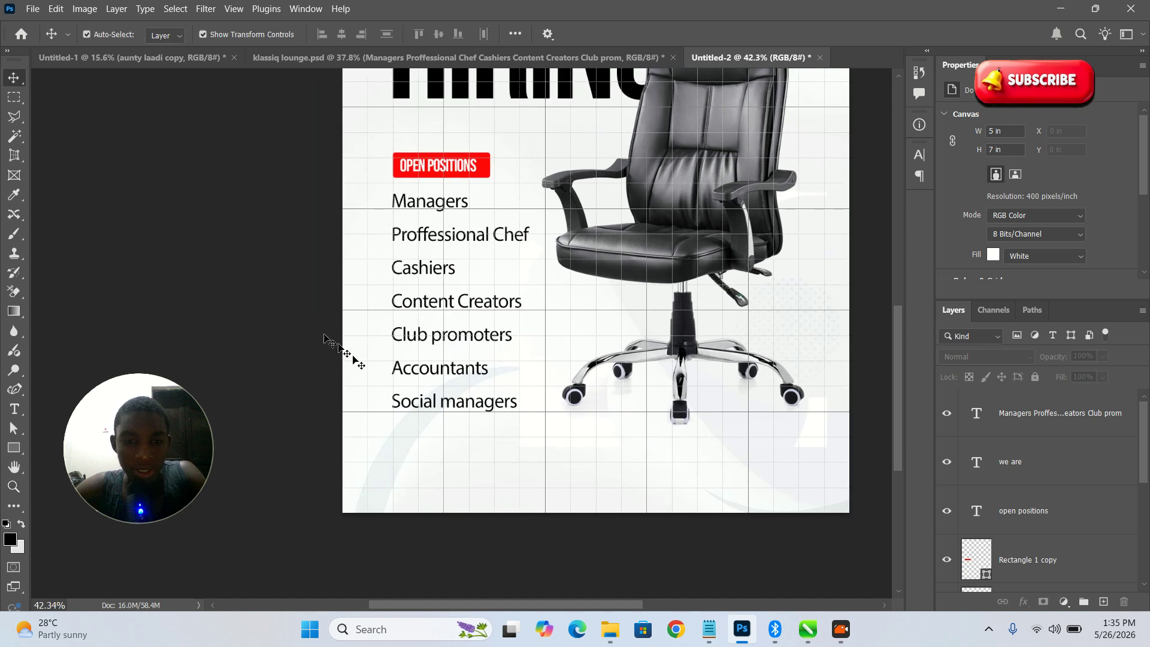
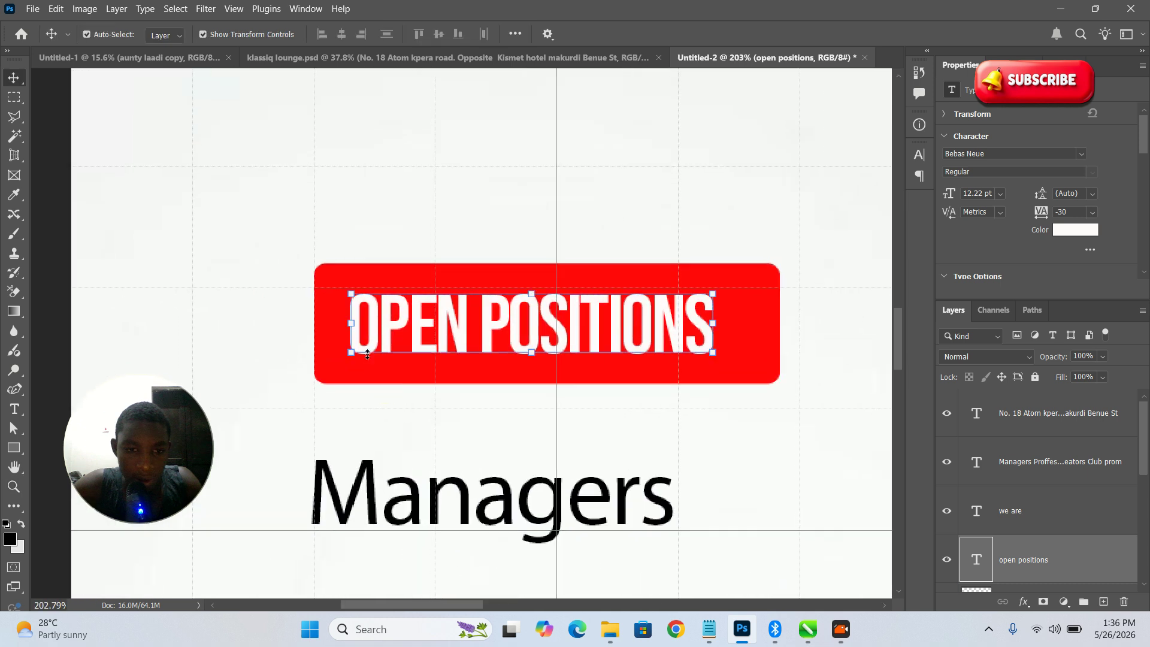
Select the rectangle together with the OPEN POSITIONS text and move both straight up, placing the rectangle at Y 3.25 in.
key("ctrl+t")
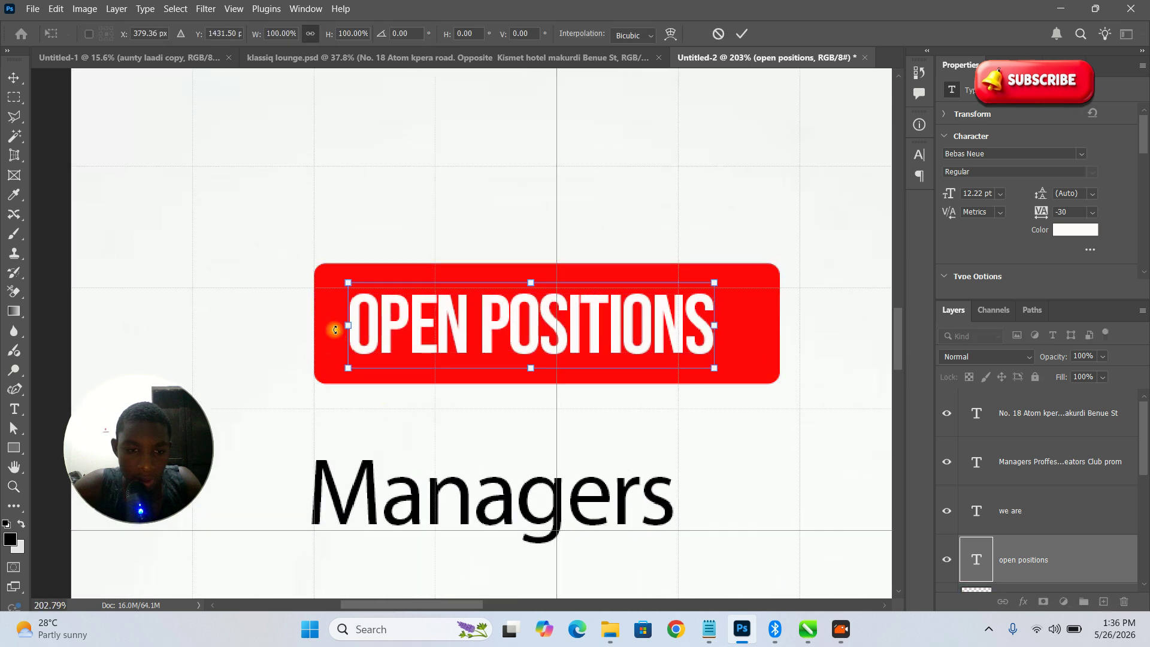
key("Return")
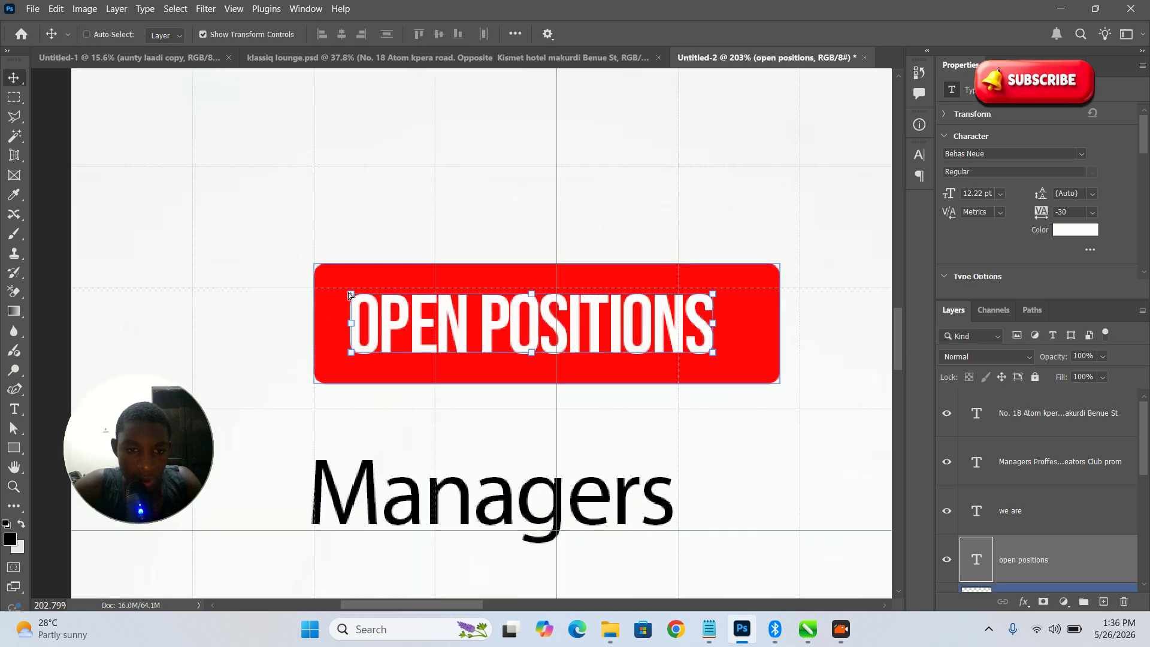
left_click(331, 309, "ctrl")
left_click_drag(331, 310, 331, 222)
key("z")
left_click_drag(458, 284, 395, 278)
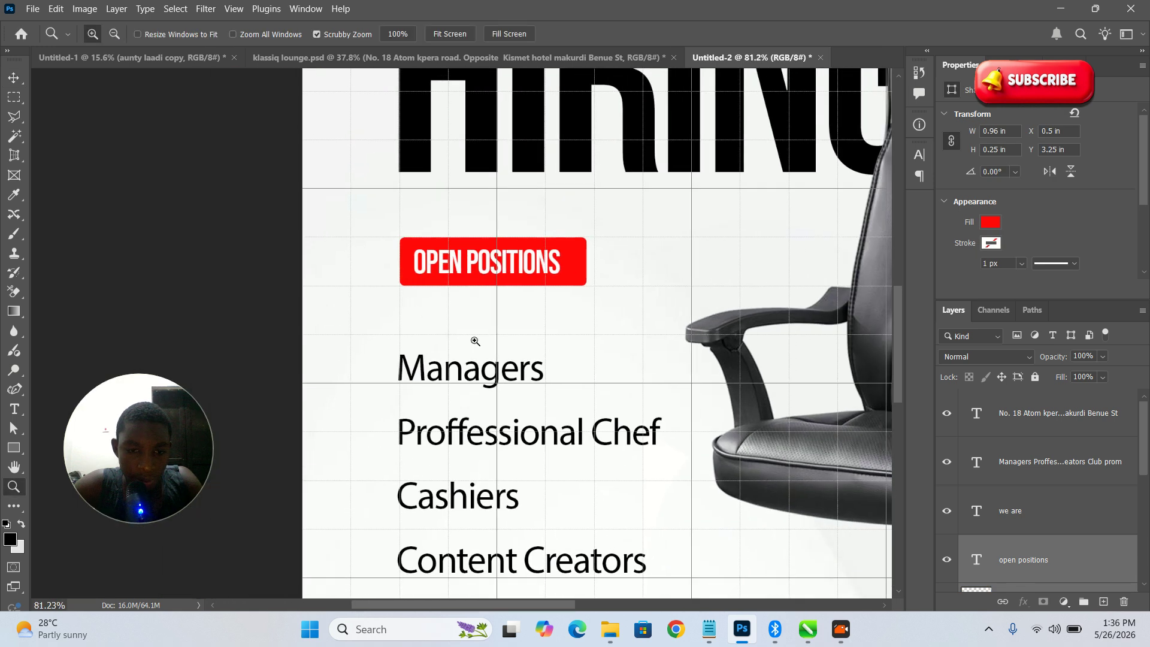
Move the job list straight up to close the gap below the OPEN POSITIONS label.
key("v")
left_click(486, 372)
left_click_drag(483, 372, 484, 328)
key("z")
left_click_drag(342, 187, 290, 180)
left_click_drag(347, 332, 575, 300)
Shift the address text at the foot of the flyer slightly to the right and deselect it.
key("v")
left_click_drag(482, 481, 502, 484)
left_click(619, 449)
key("z")
left_click_drag(352, 553, 477, 449)
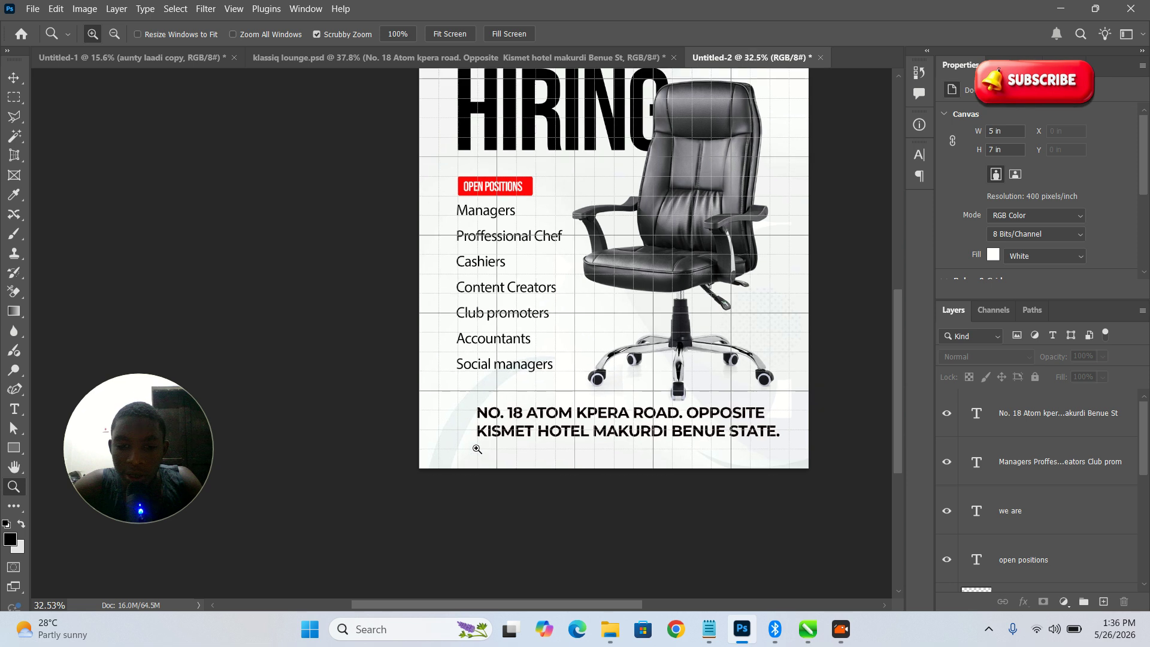
key("v")
mouse_move(610, 628)
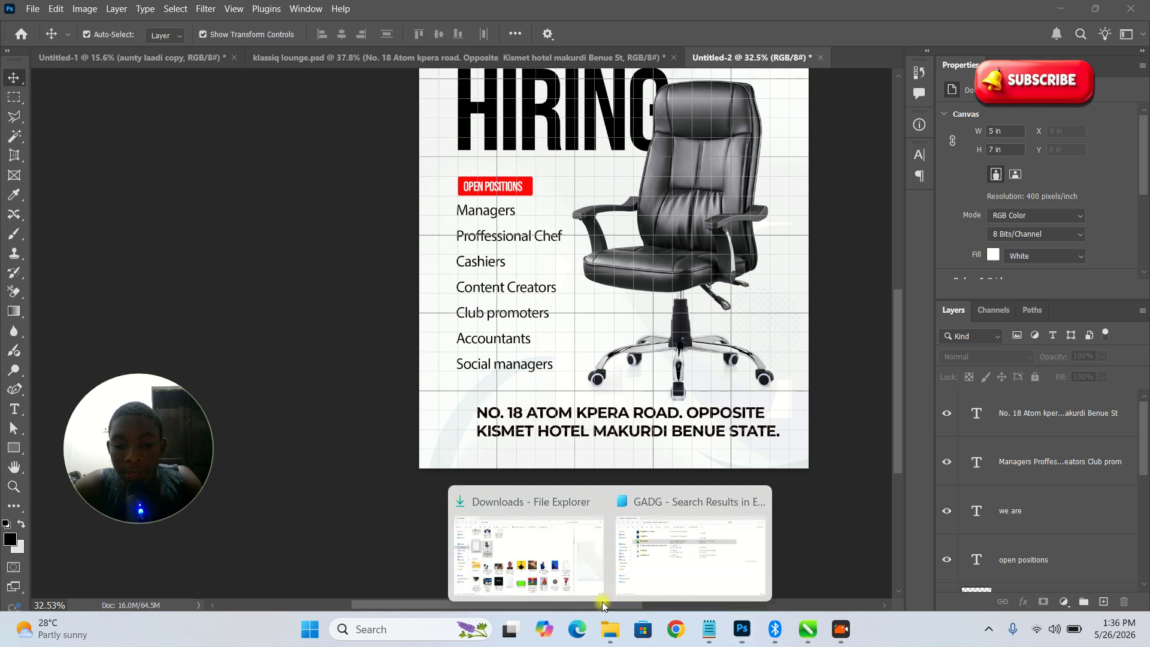
left_click(542, 560)
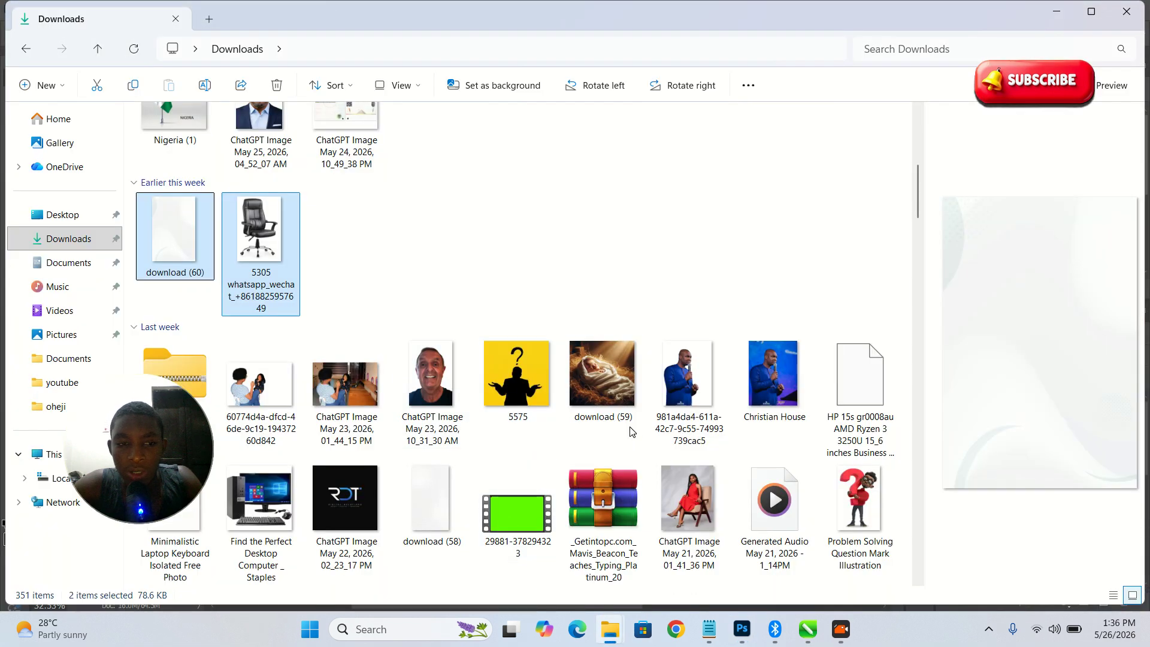
key("alt+Tab")
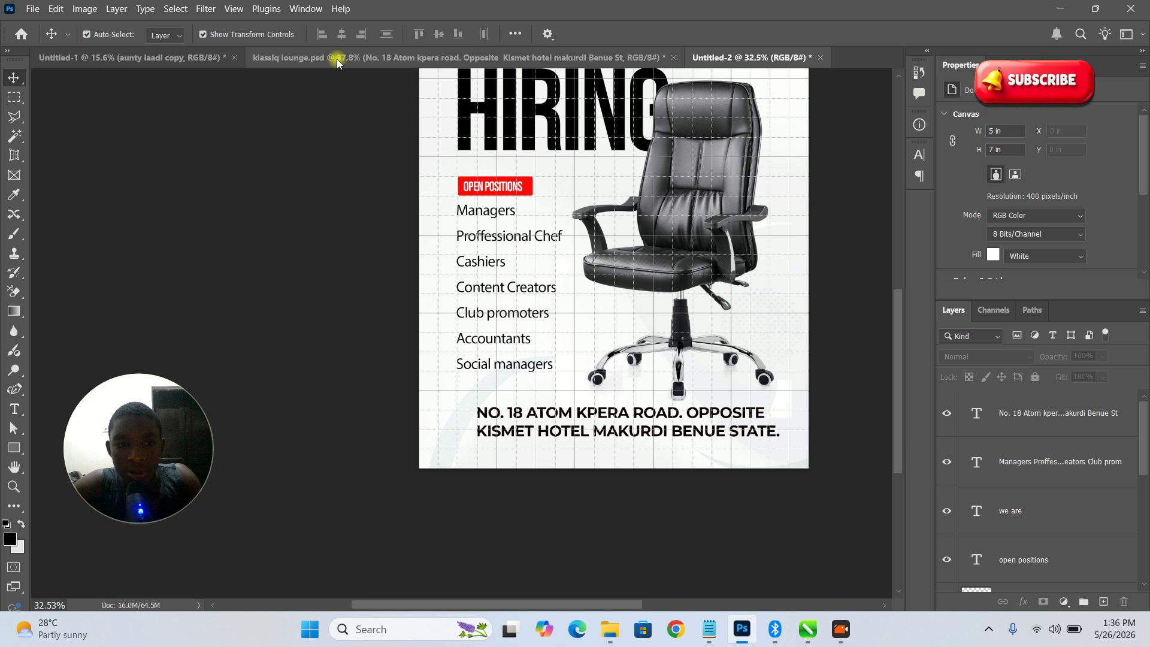
Copy the red location pin beside the address in the klassiq lounge.psd reference.
left_click(338, 59)
key("ctrl+t")
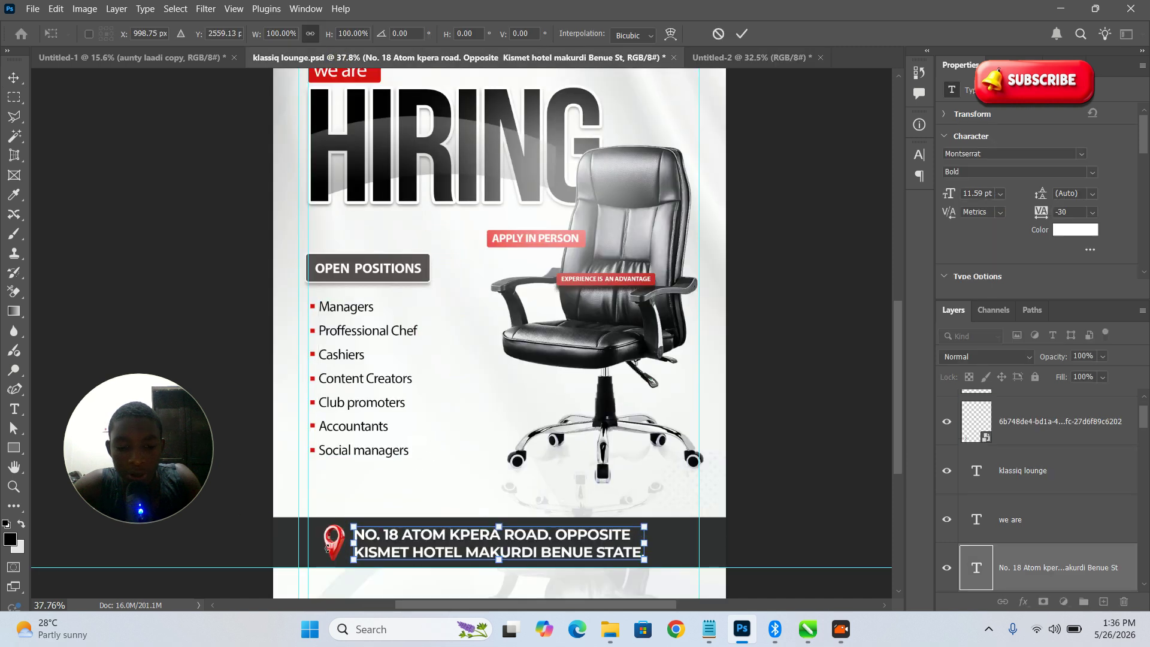
left_click(739, 35)
left_click(341, 540, "ctrl")
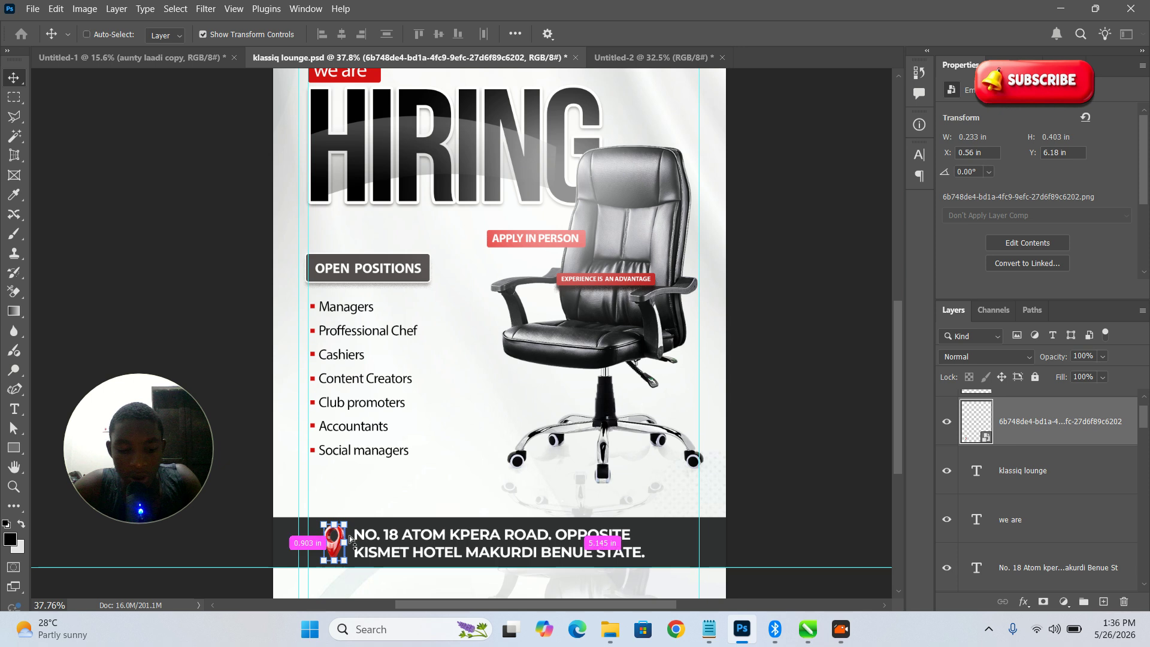
key("alt+Tab")
key("alt+Tab")
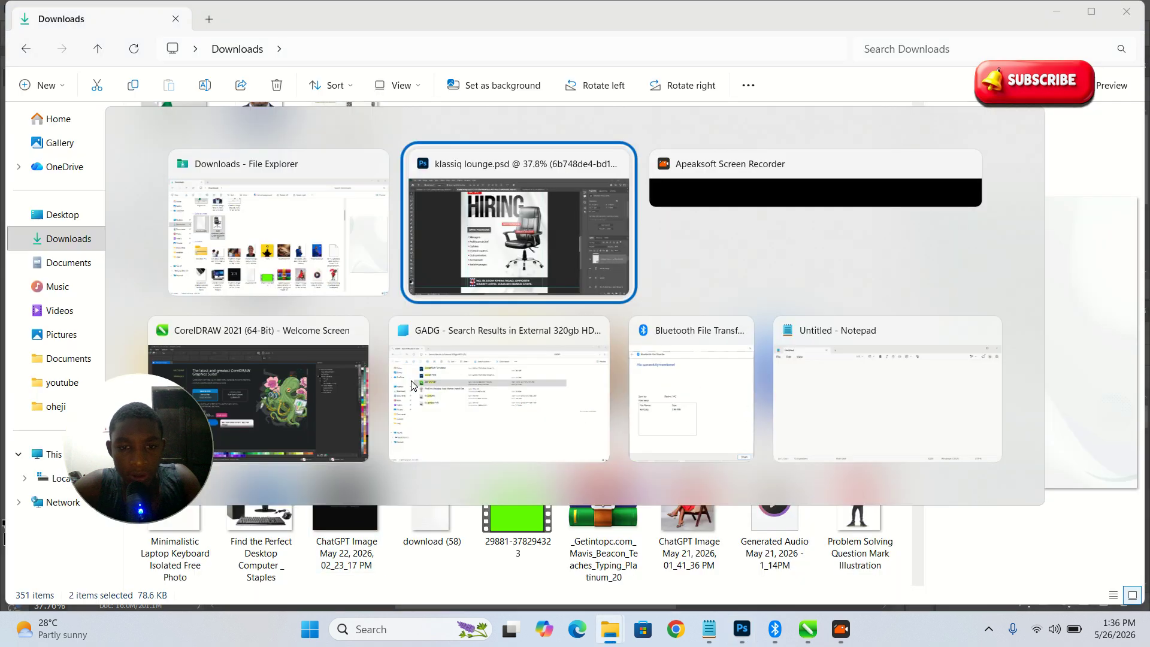
Paste the location pin into Untitled-2, place it left of the address and enlarge it to about 0.28 in wide.
key("ctrl+Tab")
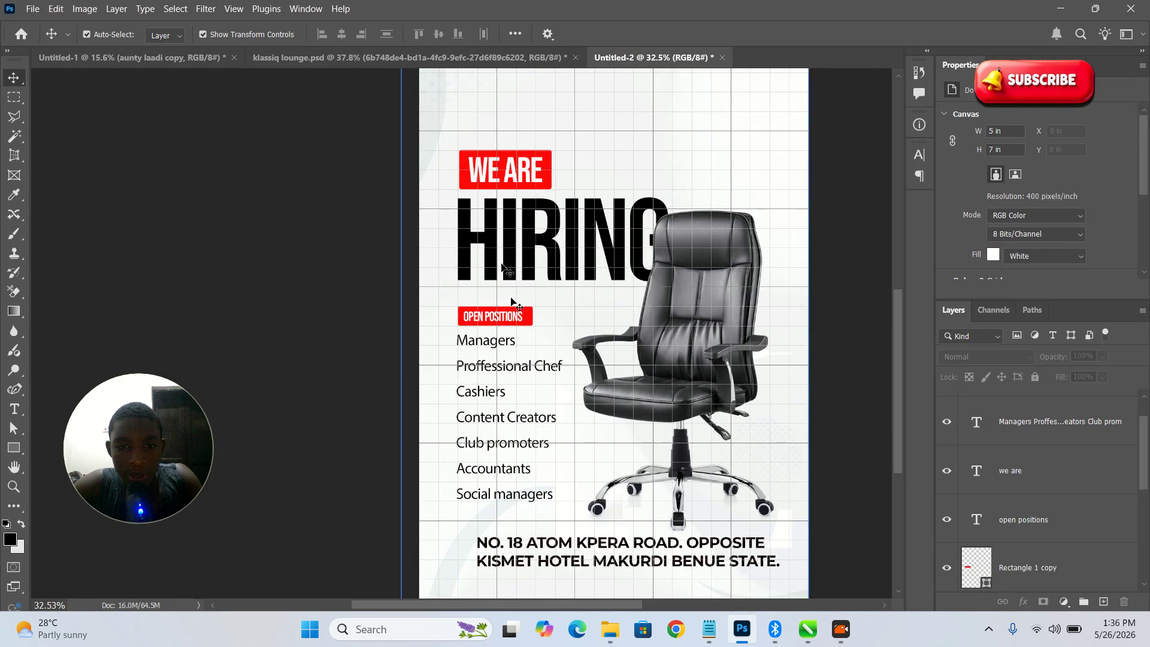
scroll(509, 302, "down", 2)
key("ctrl+v")
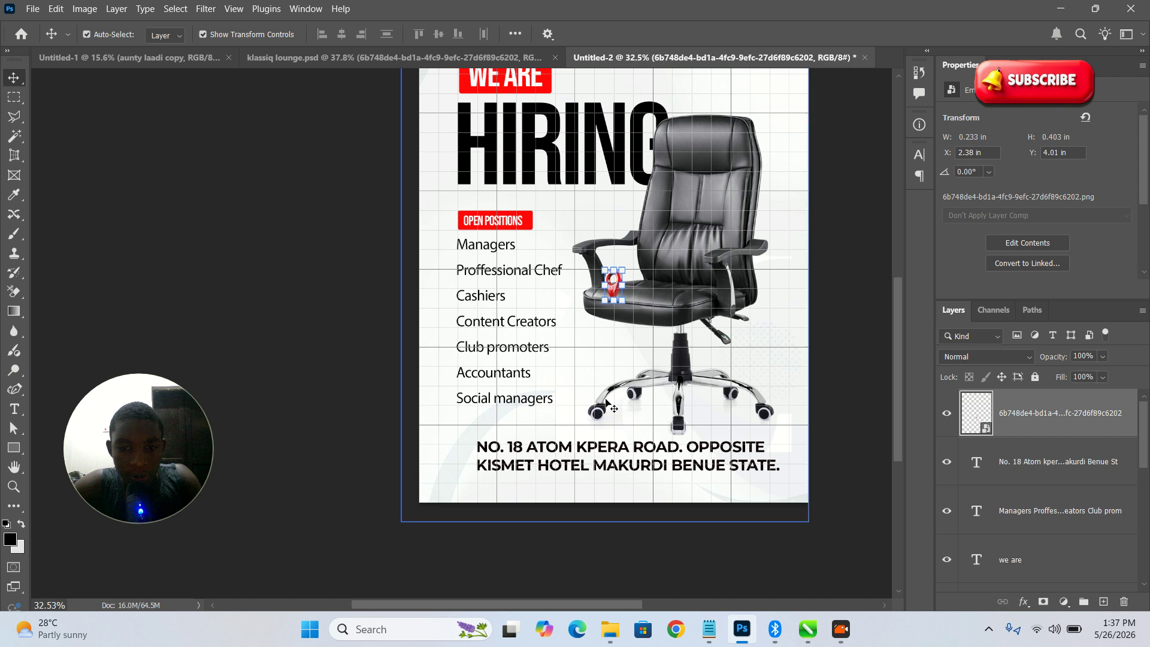
left_click_drag(614, 286, 453, 481)
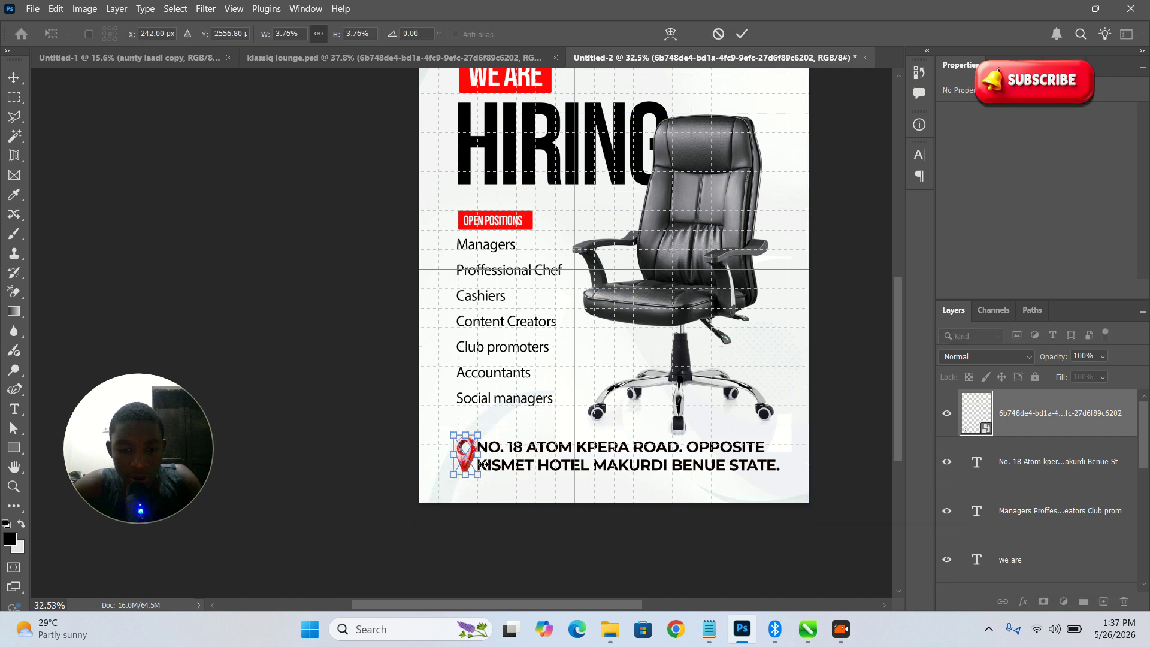
left_click(743, 34)
Nudge the location pin left to about X 0.38 in so it stands clear of the address text.
key("z")
left_click(454, 490)
key("v")
mouse_move(408, 454)
left_mouse_down()
mouse_move(386, 455)
mouse_move(397, 450)
left_mouse_up()
key("z")
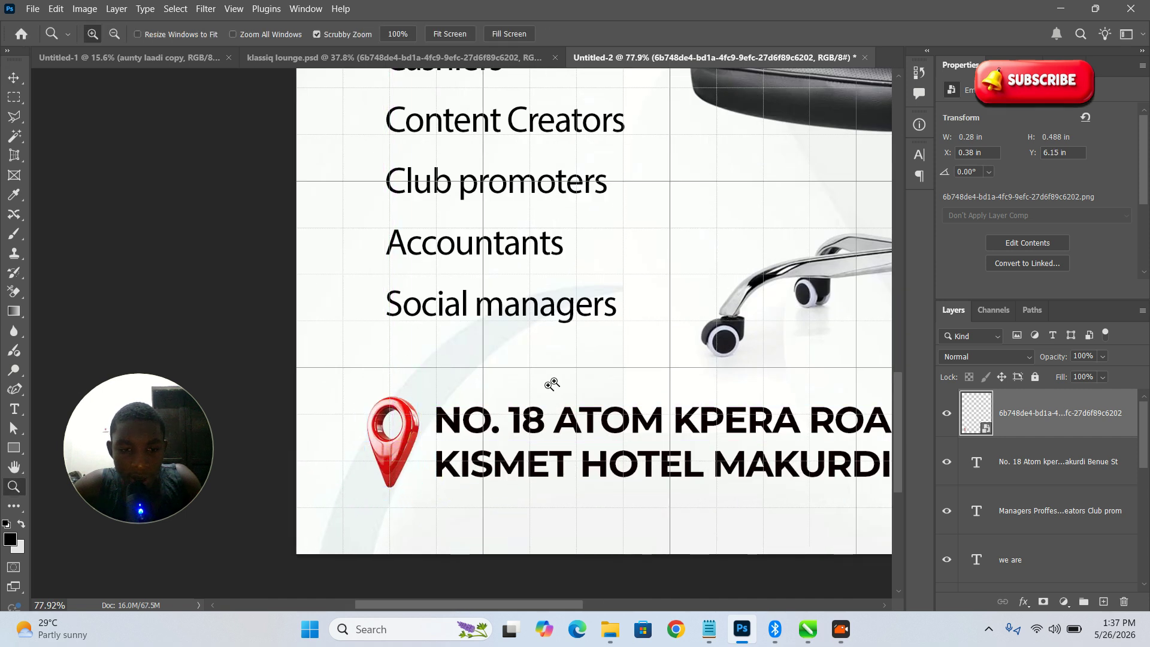
key("ctrl+0")
left_click(434, 482)
key("v")
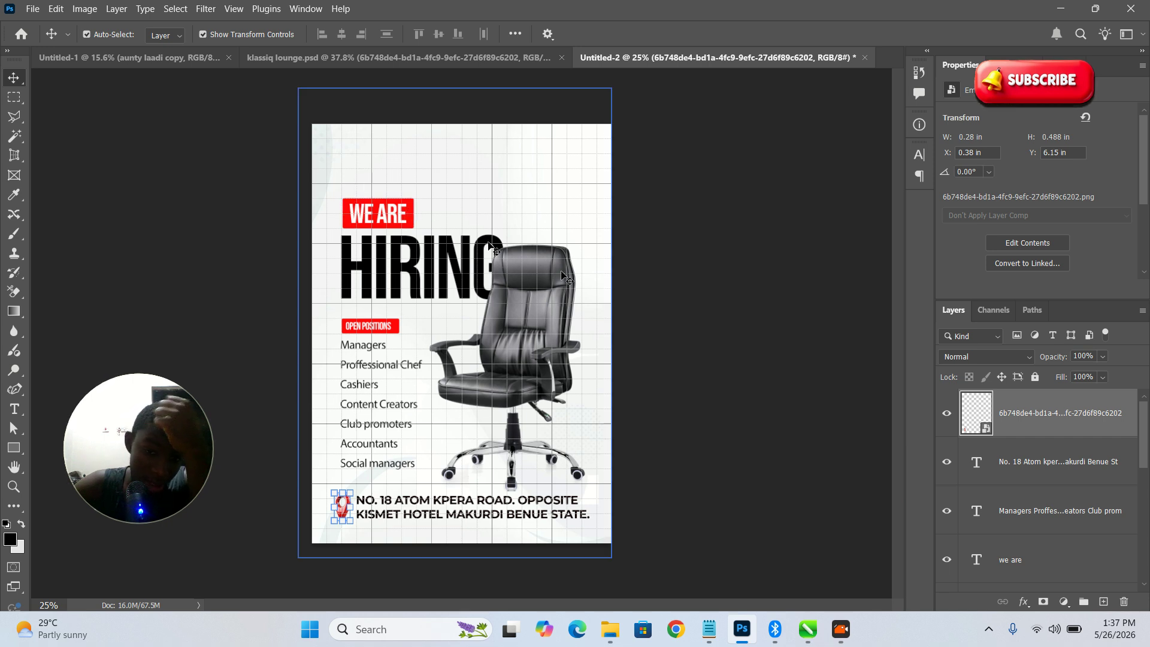
Check the headline styling in klassiq lounge.psd and give the HIRING text in Untitled-2 a 24 px white outside stroke.
left_click(688, 290)
scroll(576, 282, "up", 3)
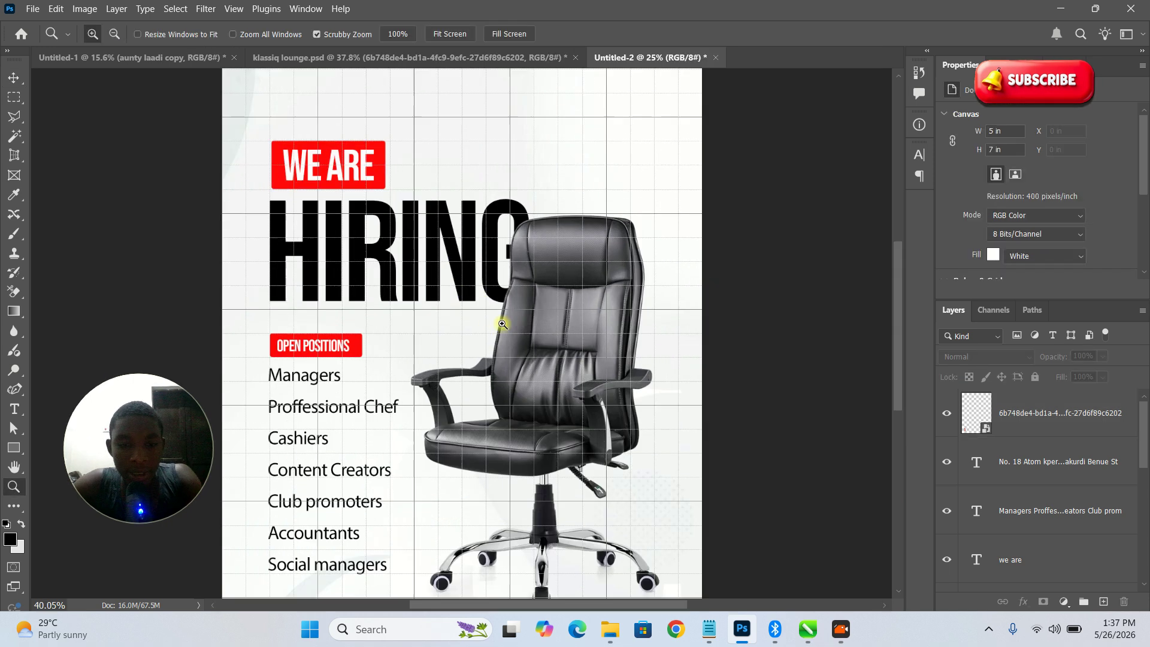
scroll(495, 325, "down", 1)
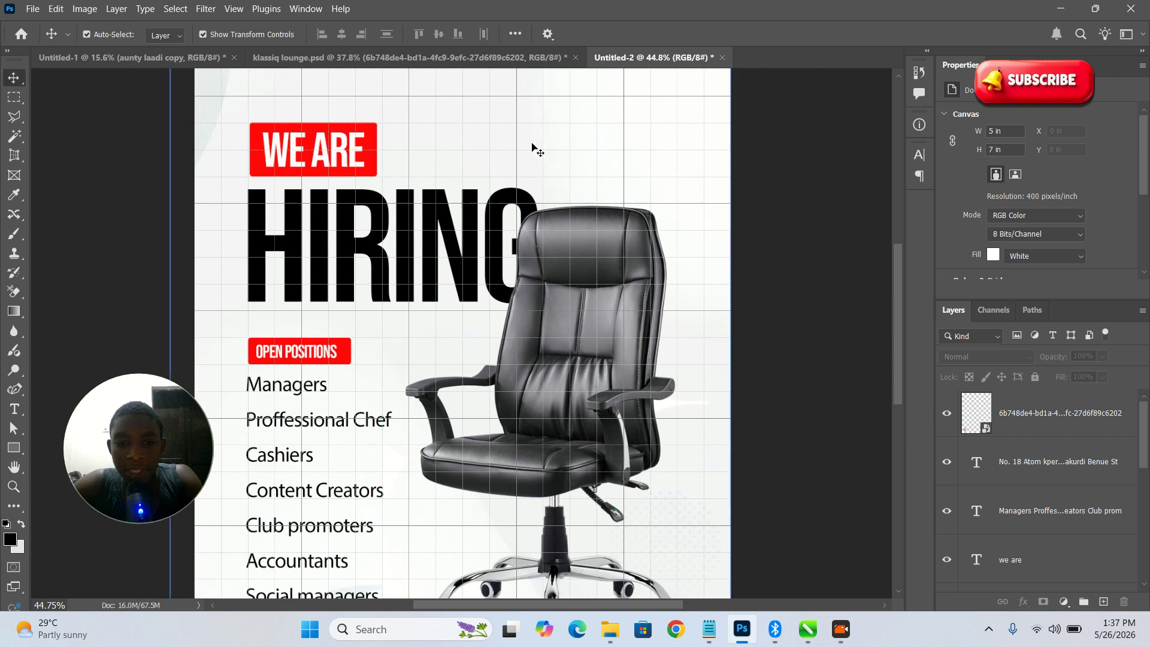
left_click(511, 55)
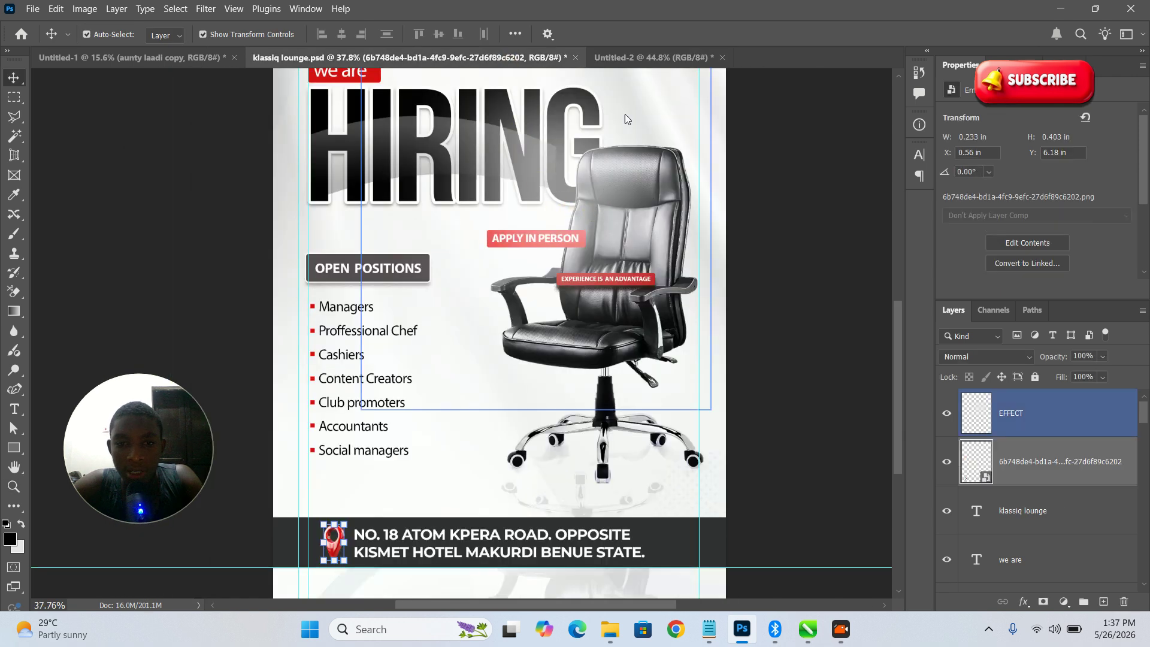
left_click(631, 58)
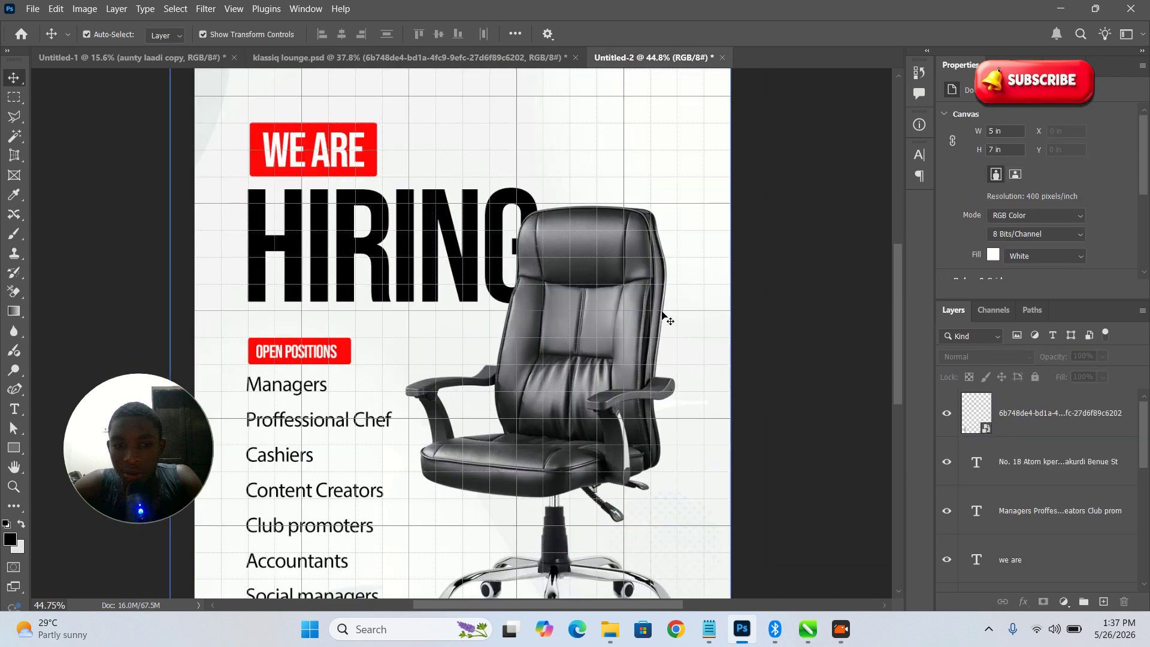
double_click(524, 204)
left_click(13, 78)
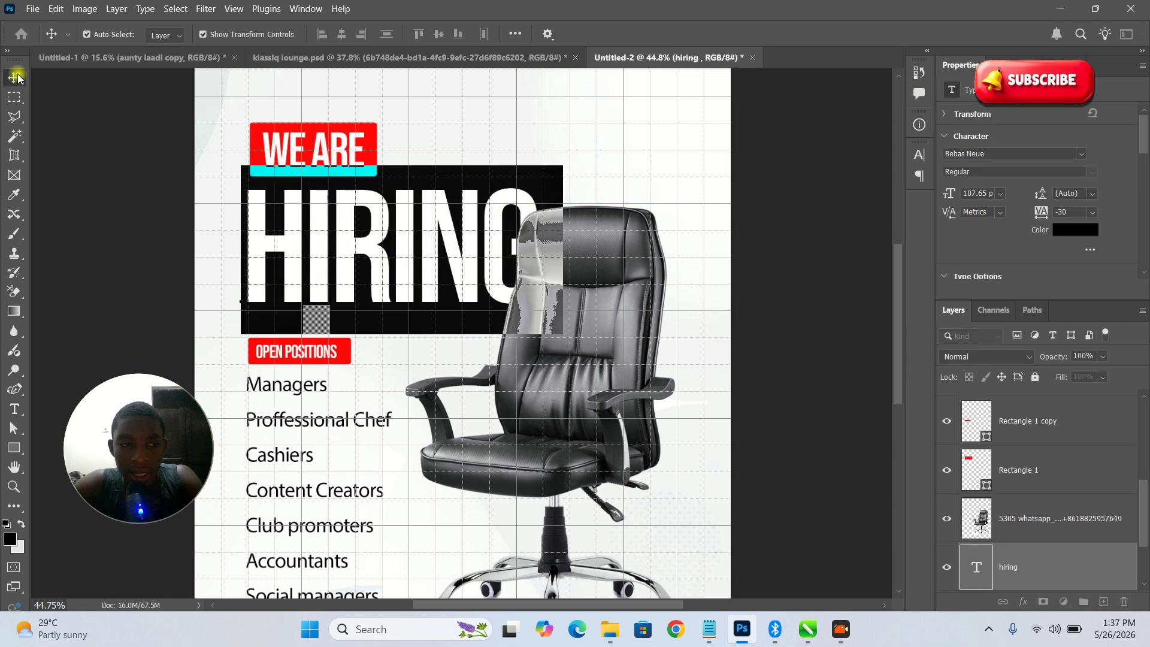
left_click(1022, 602)
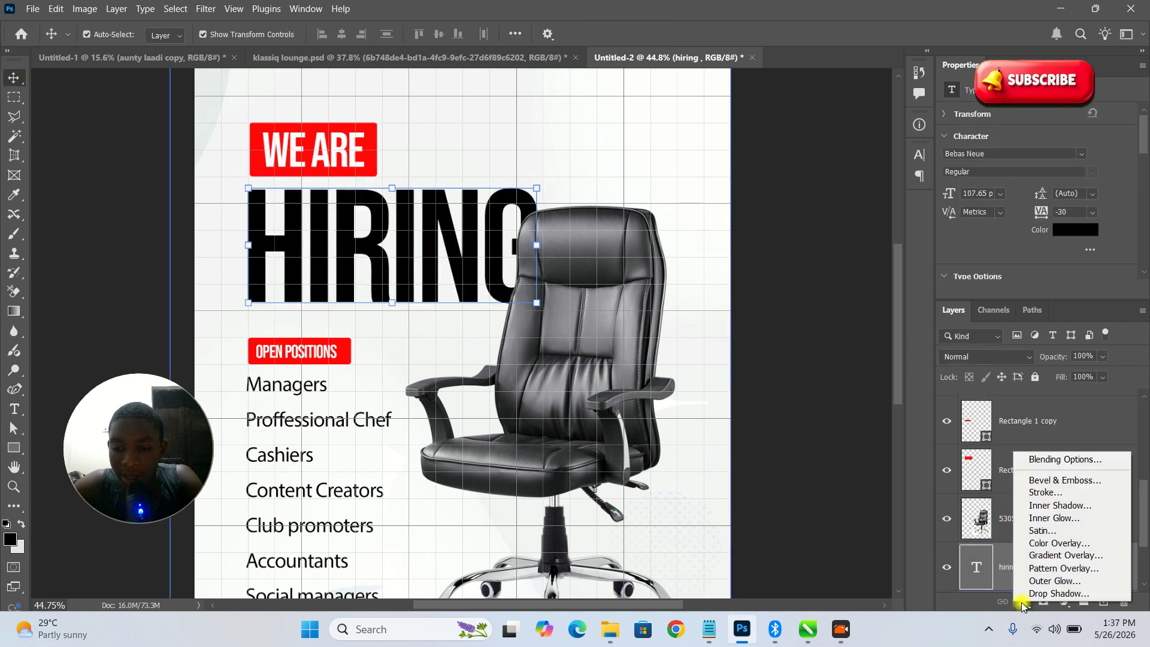
left_click(1053, 496)
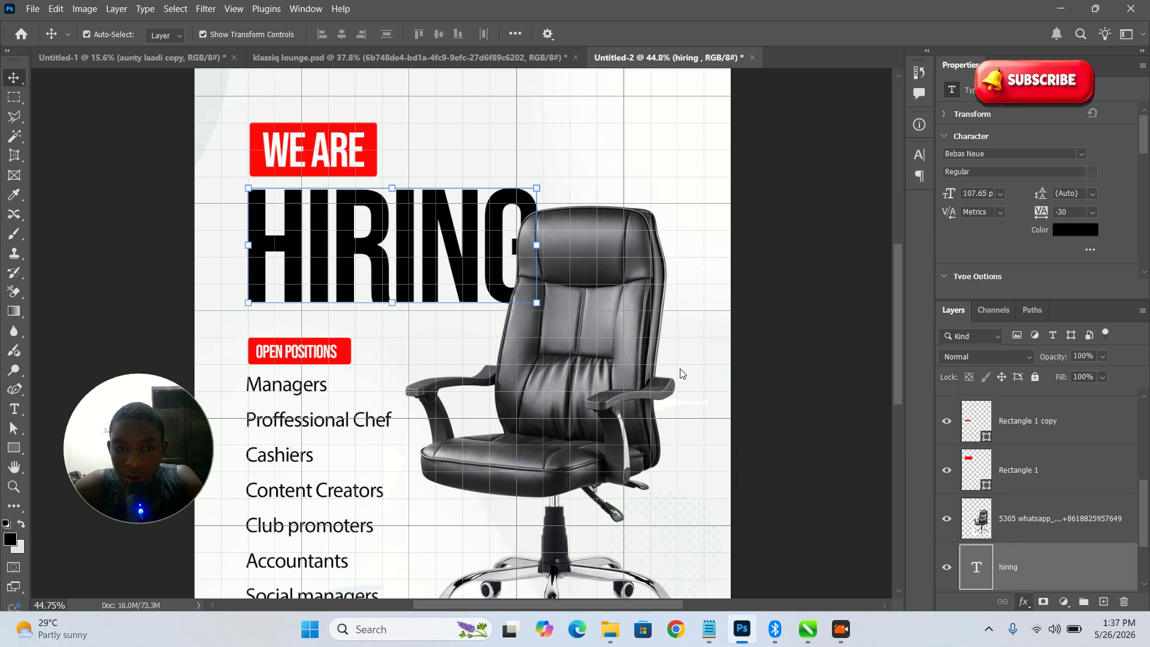
mouse_move(820, 210)
left_mouse_down()
mouse_move(849, 211)
mouse_move(832, 212)
left_mouse_up()
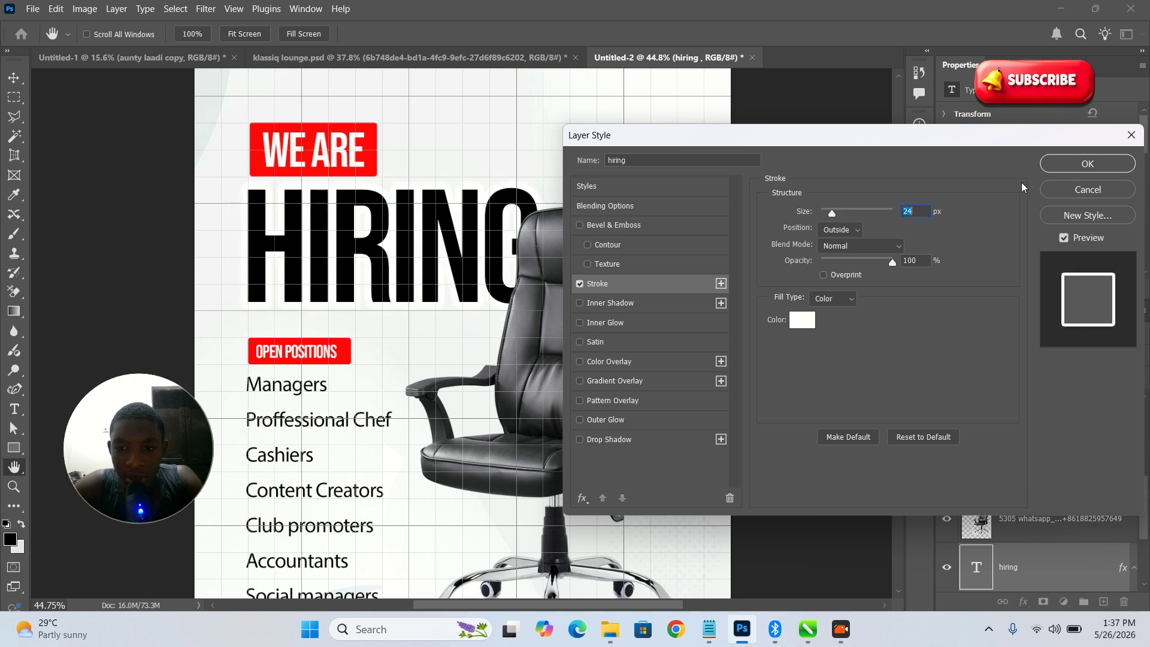
left_click(1078, 163)
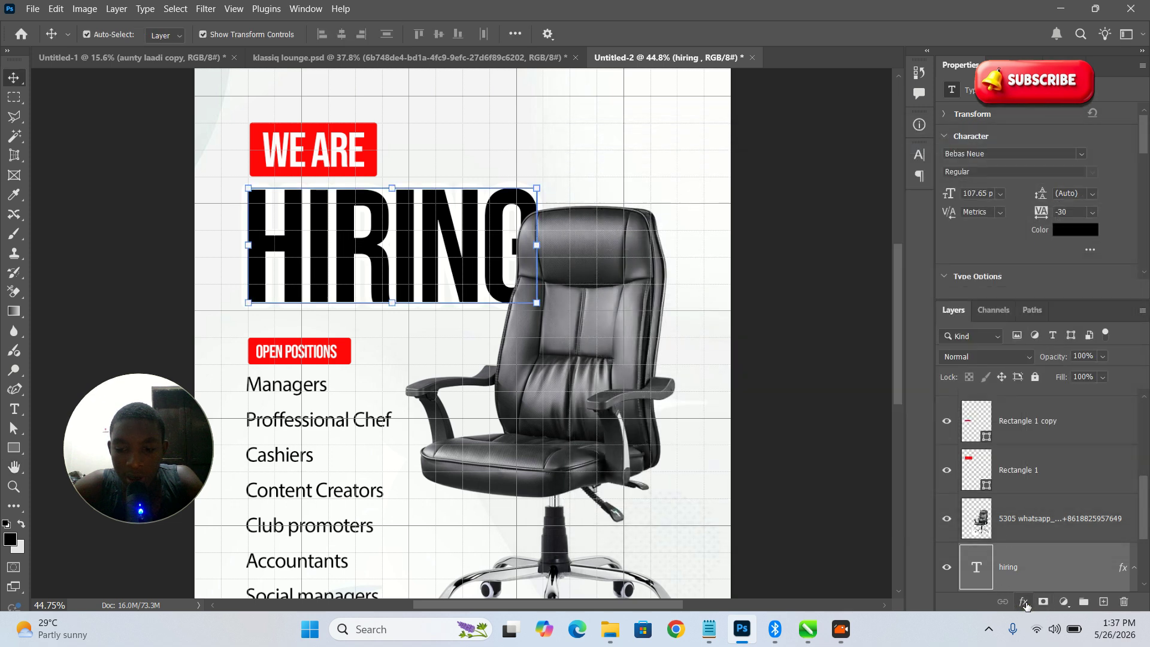
Add a drop shadow to the HIRING text with 100% opacity, 90° angle, about 12 px distance, 14% spread and 62 px size.
left_click(1024, 605)
left_click(1047, 595)
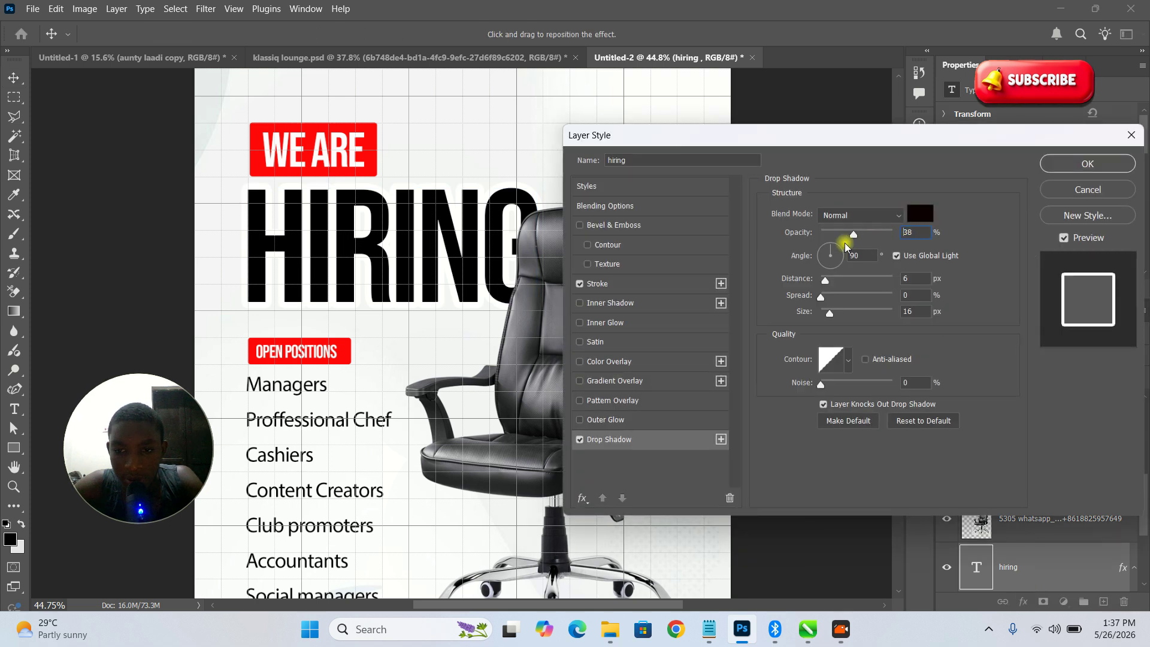
left_click_drag(825, 280, 841, 277)
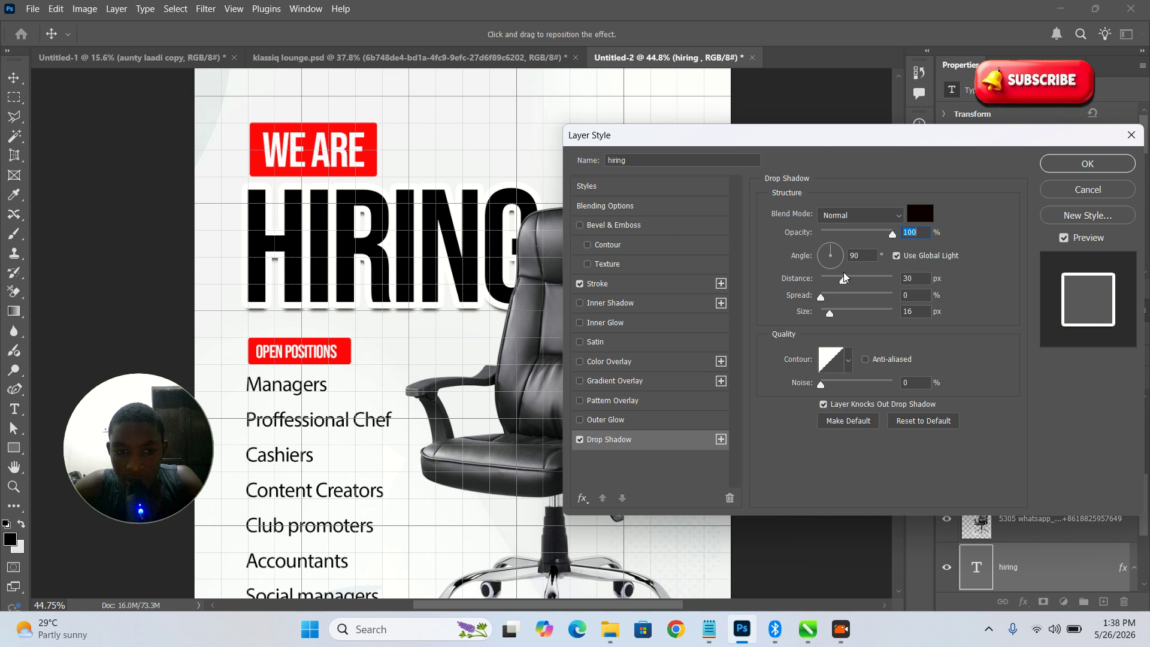
mouse_move(820, 297)
left_mouse_down()
mouse_move(869, 312)
mouse_move(839, 311)
mouse_move(837, 283)
left_mouse_up()
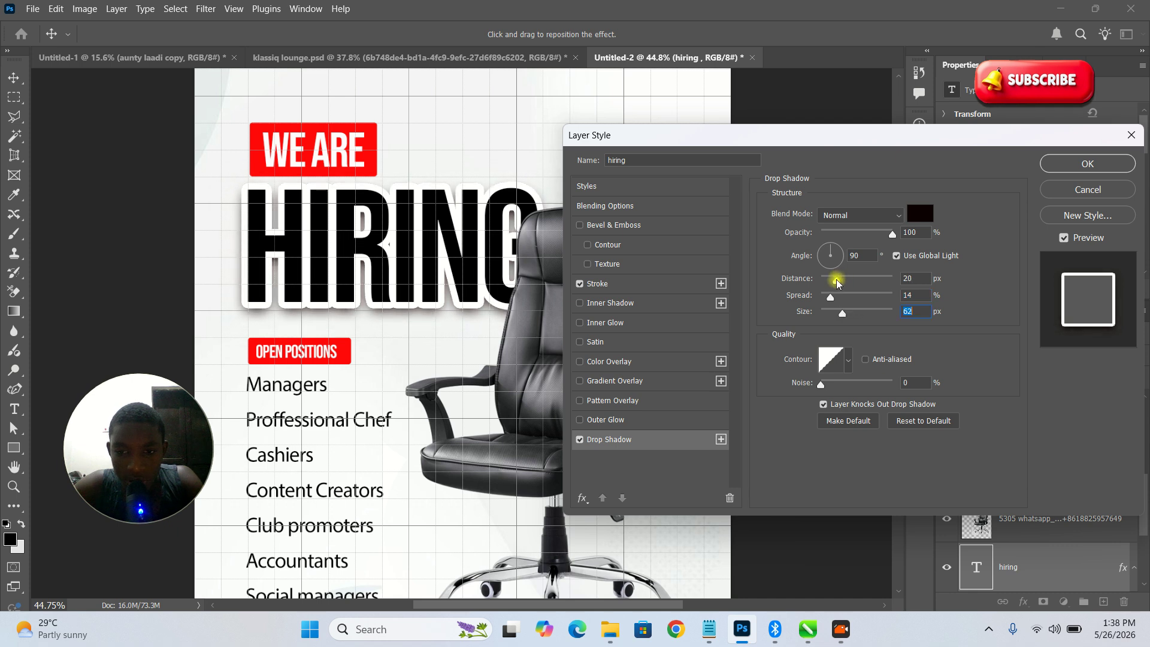
left_click(677, 284)
left_click_drag(831, 214, 832, 215)
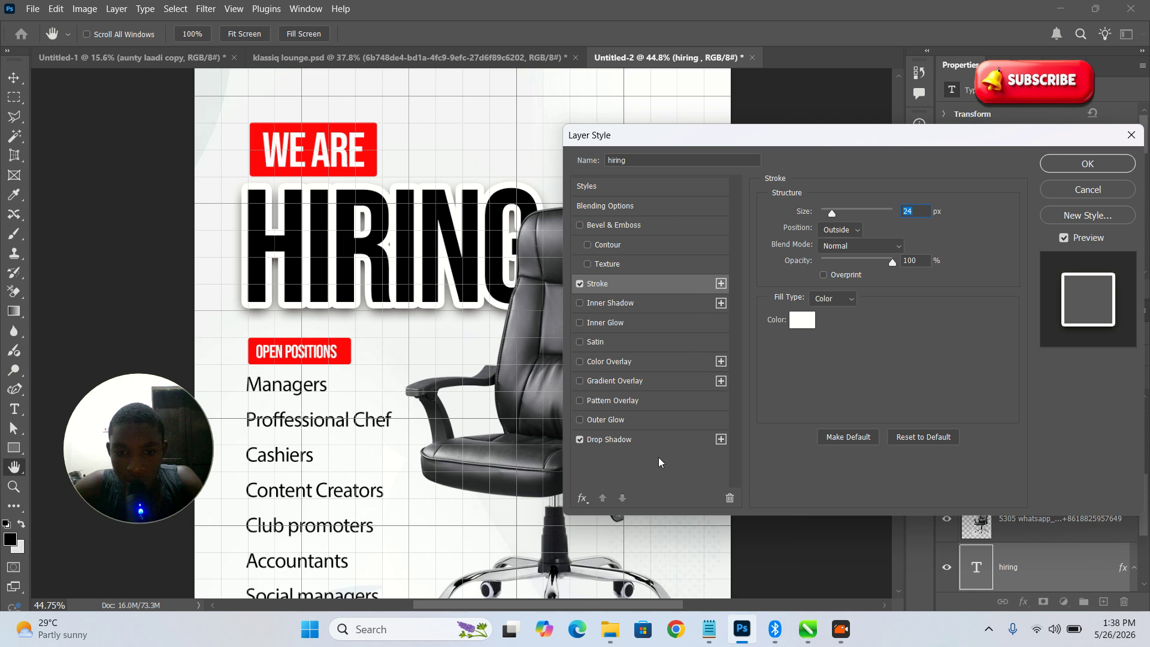
left_click(654, 440)
left_click_drag(836, 281, 832, 280)
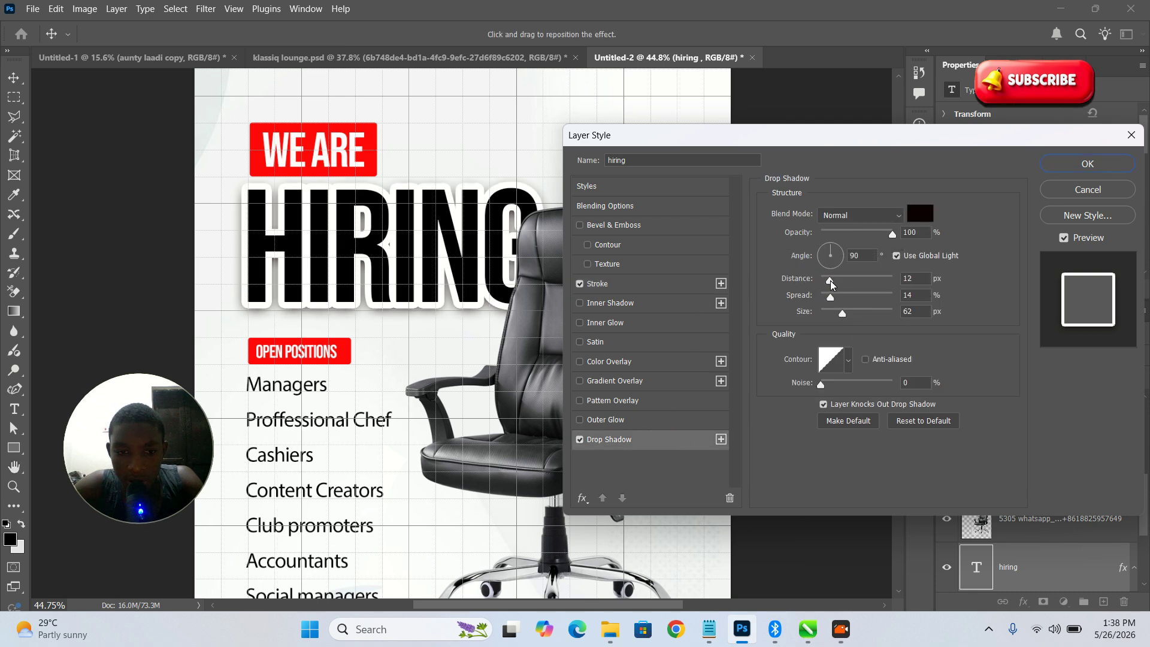
left_click(831, 284)
left_click_drag(831, 284, 828, 284)
left_click(1087, 164)
Move the office chair slightly right and down to X 1.85 in, Y 2.05 in, and deselect it.
key("z")
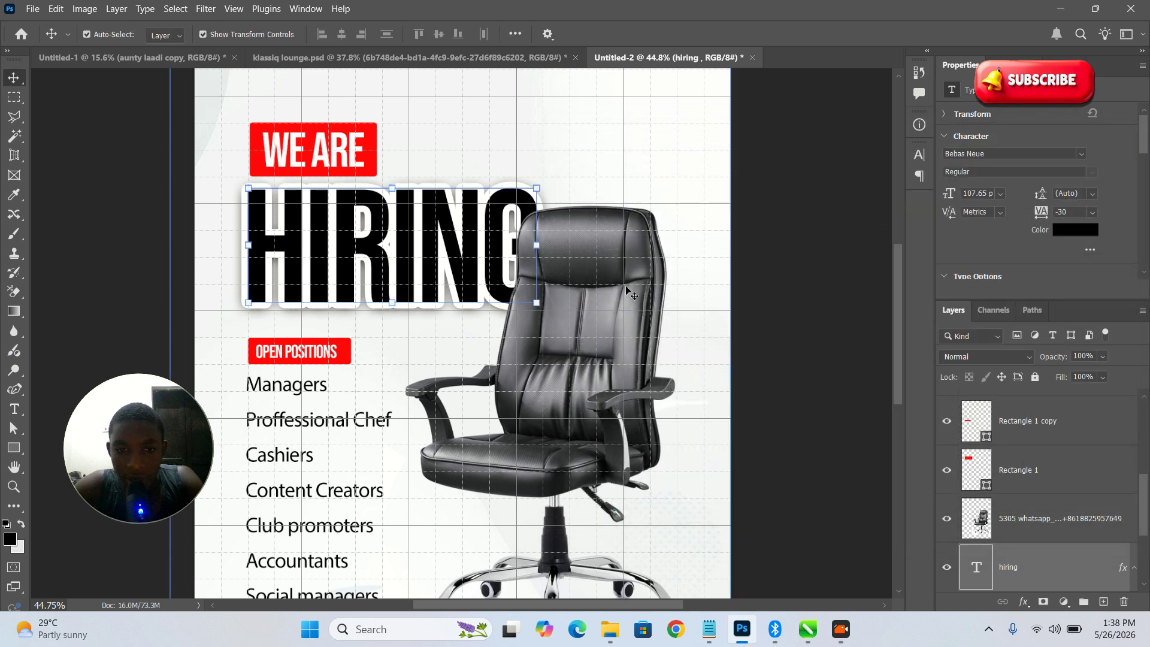
left_click_drag(494, 249, 465, 249)
key("v")
mouse_move(541, 274)
left_mouse_down()
mouse_move(558, 277)
mouse_move(547, 277)
left_mouse_up()
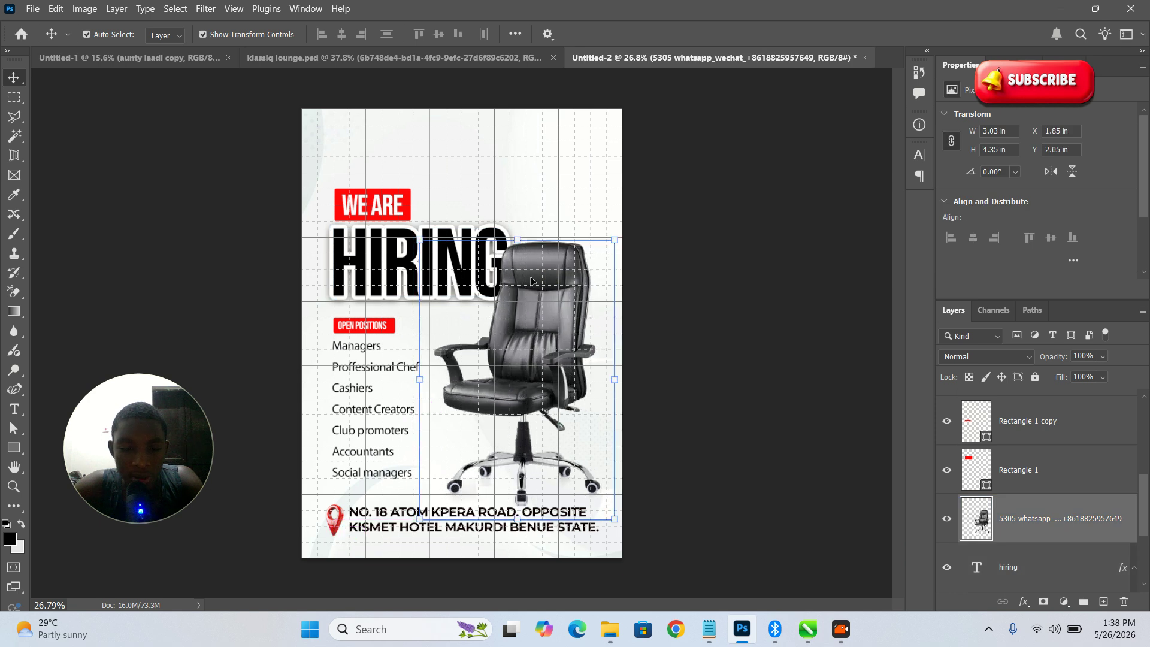
left_click(695, 308)
Paint one soft light-grey dab with a 1400 px brush on a new top layer, over the chair's headrest and the end of HIRING.
key("z")
key("v")
scroll(526, 264, "up", 3)
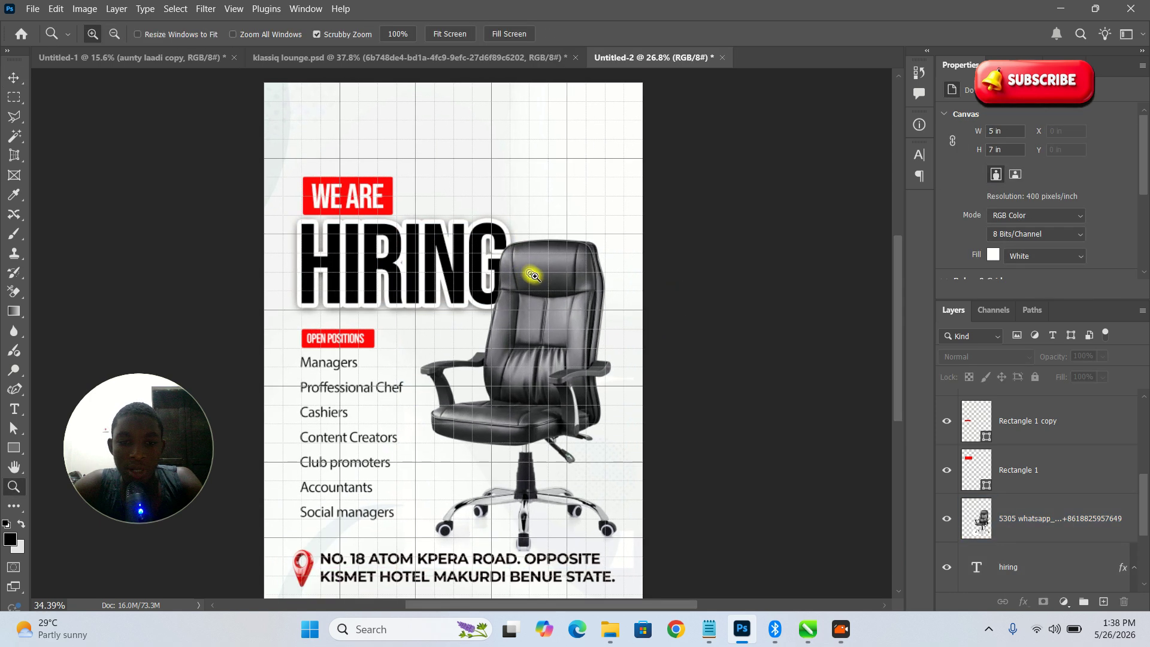
left_click(12, 236)
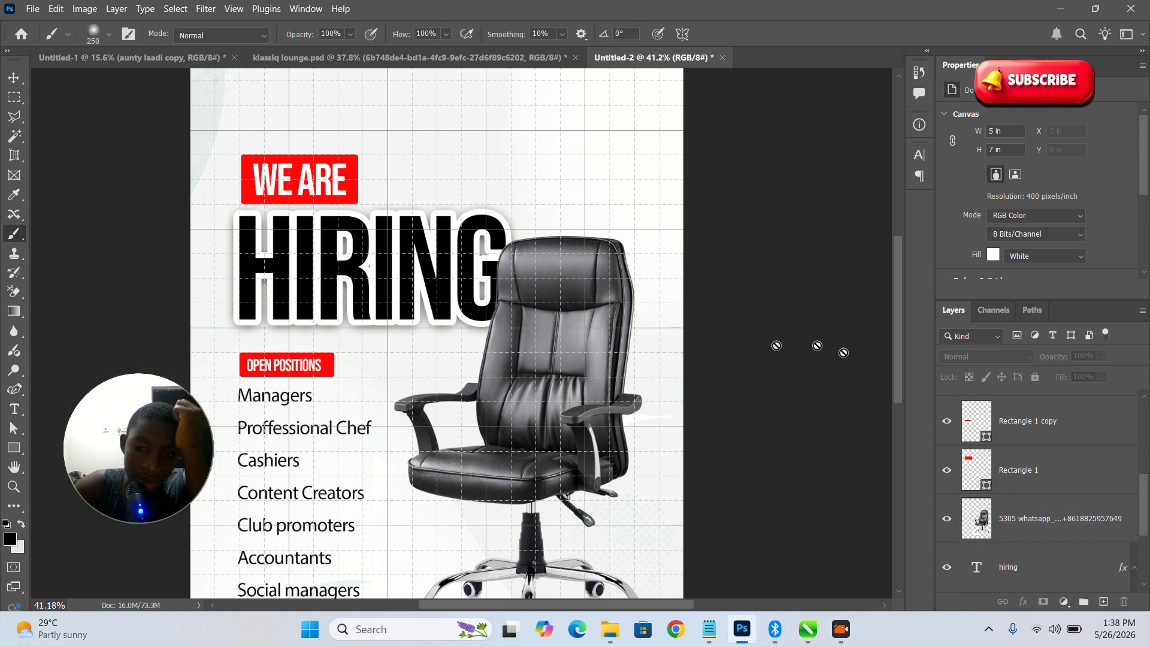
left_click(1104, 602)
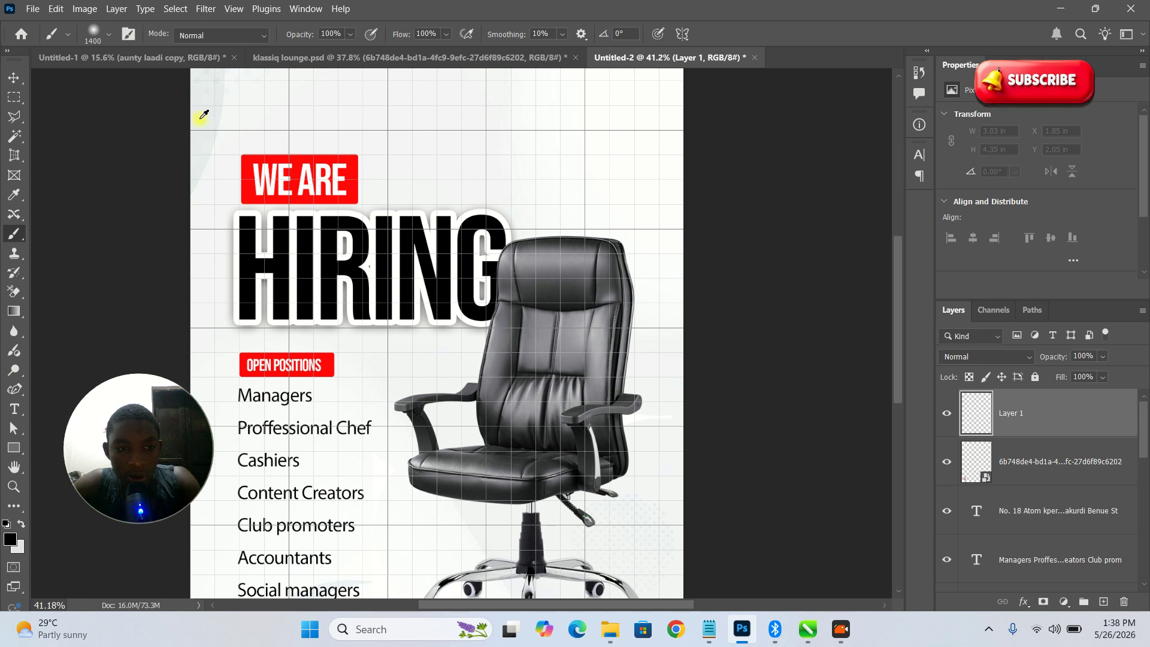
left_click(566, 323)
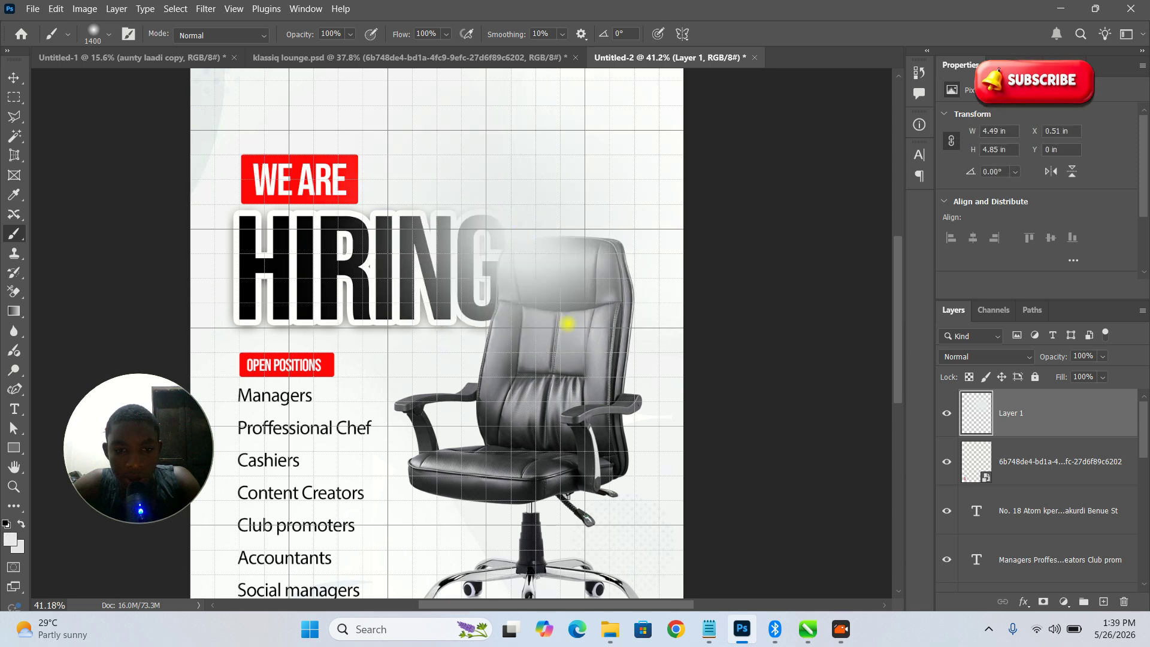
Set the blend mode of the painted glow layer to Lighter Color.
key("z")
mouse_move(567, 324)
left_mouse_down()
mouse_move(465, 221)
mouse_move(522, 327)
mouse_move(562, 308)
mouse_move(533, 306)
left_mouse_up()
key("b")
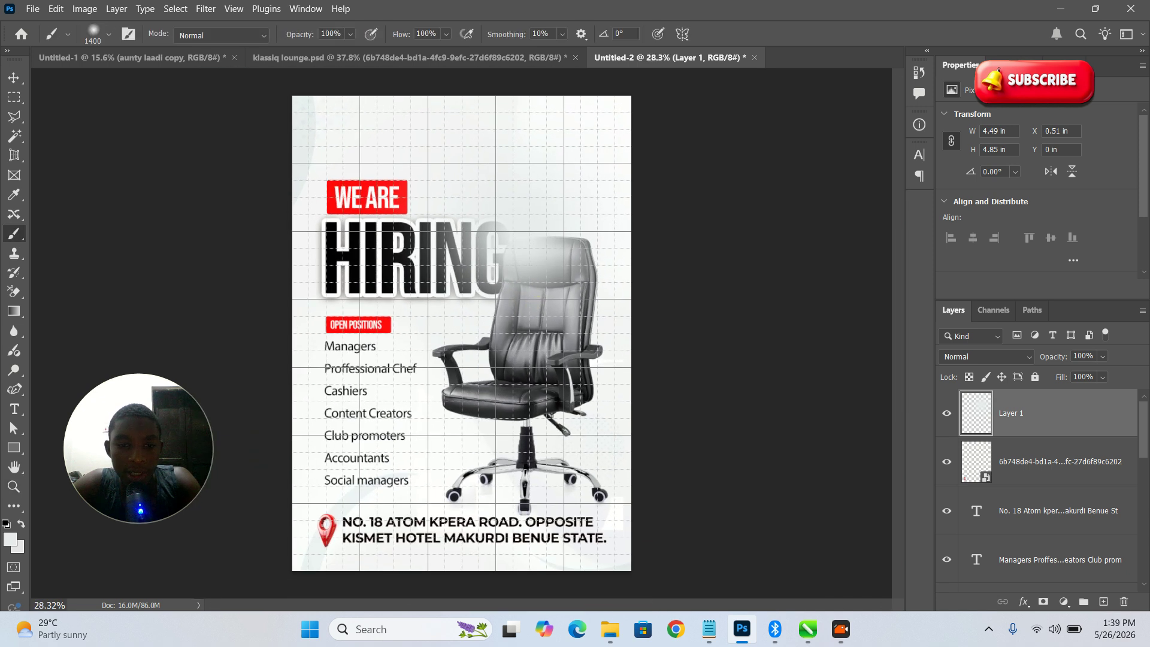
left_click(993, 357)
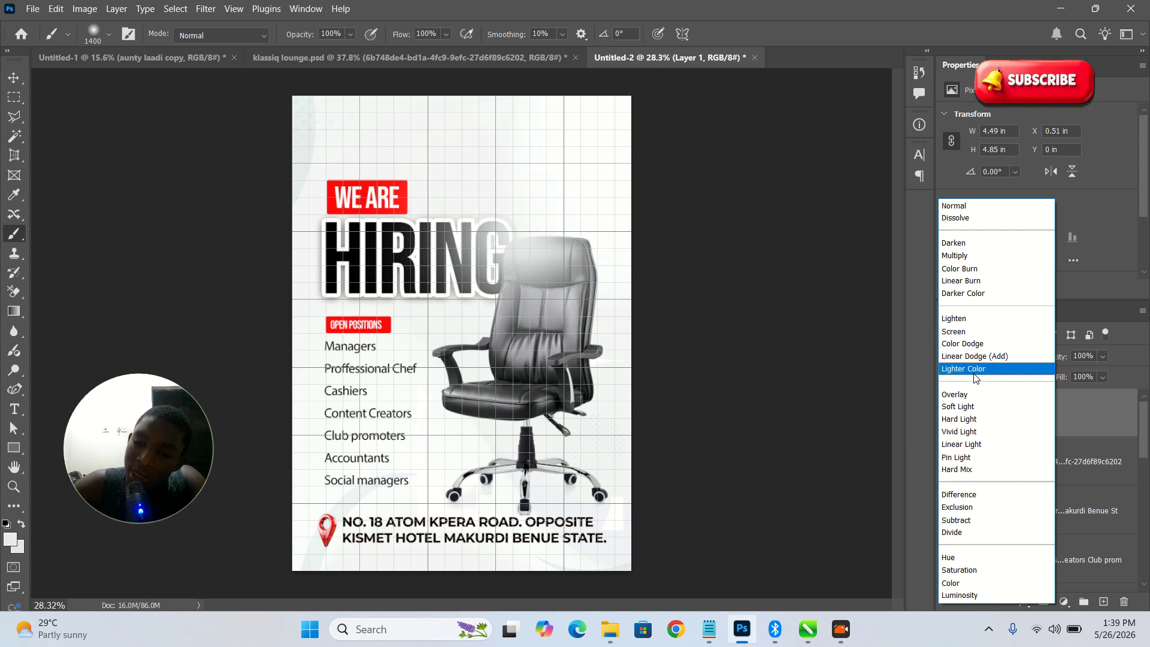
left_click(969, 343)
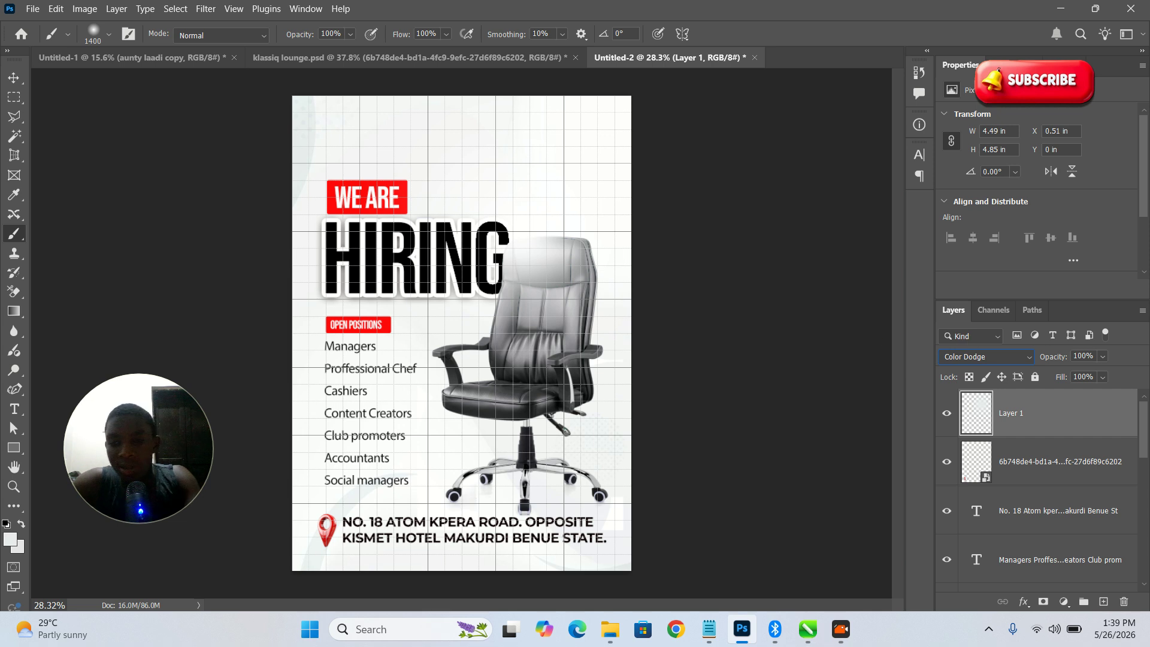
left_click(1012, 357)
left_click(990, 368)
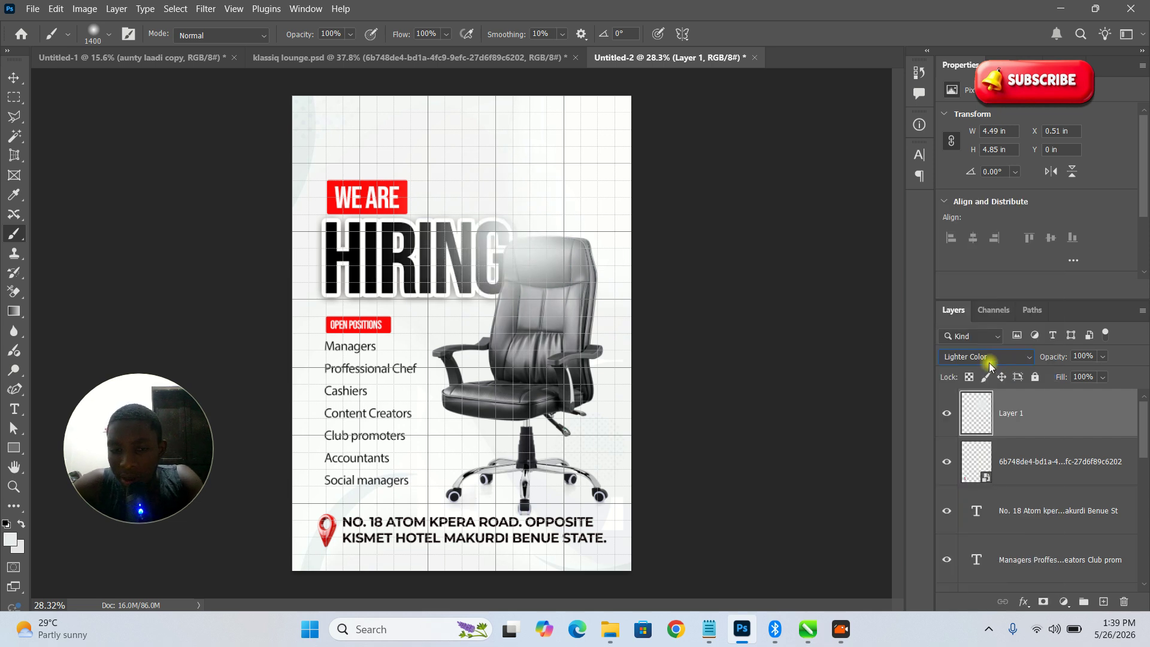
Scale the glow layer to about 74.65%, place it over the chair's upper part at X 1.28 in, Y 0.25 in, and deselect it.
key("ctrl+t")
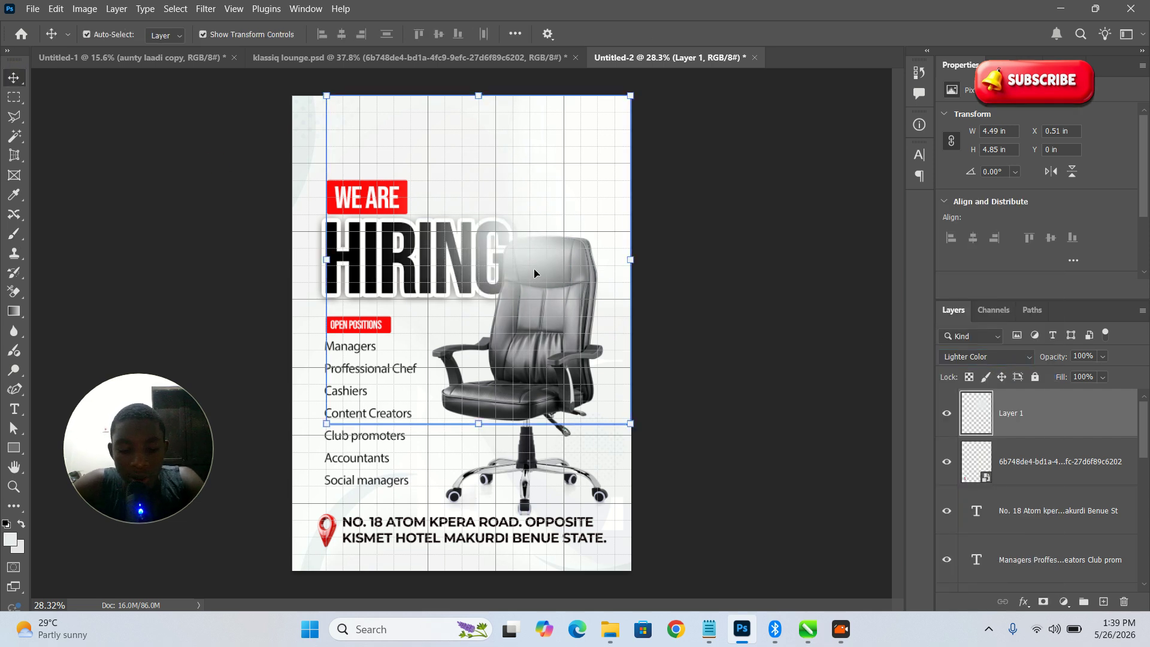
left_click_drag(630, 423, 554, 341)
left_click_drag(469, 213, 520, 230)
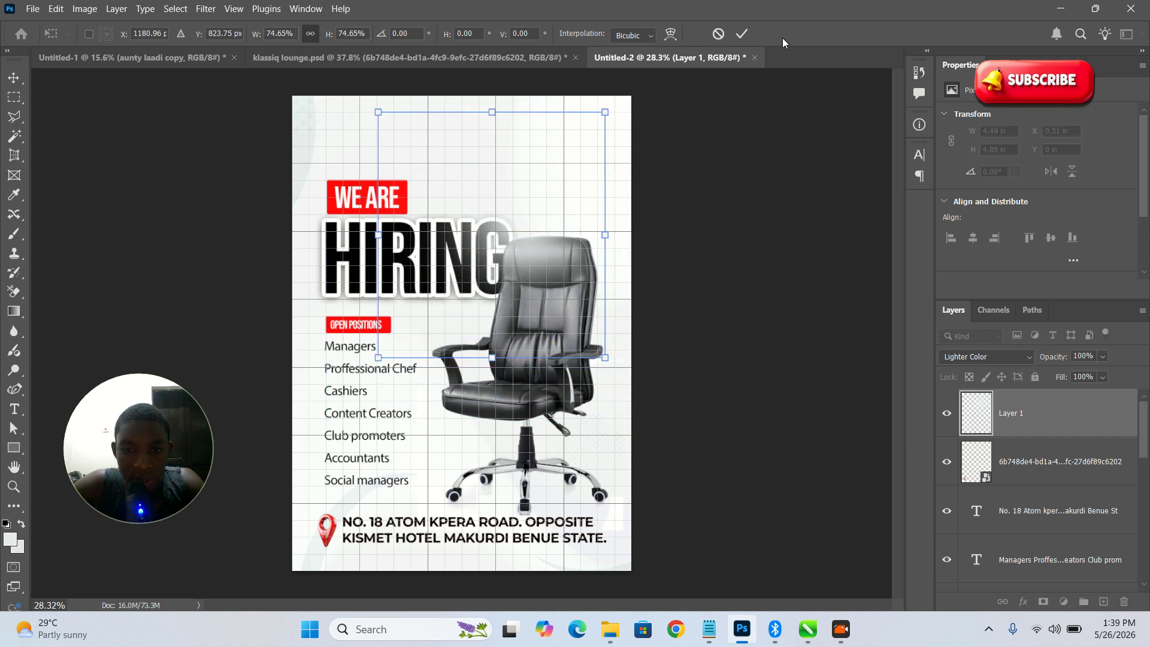
left_click(745, 33)
key("z")
mouse_move(408, 227)
left_mouse_down()
mouse_move(418, 216)
mouse_move(393, 236)
left_mouse_up()
left_click_drag(452, 478, 555, 442)
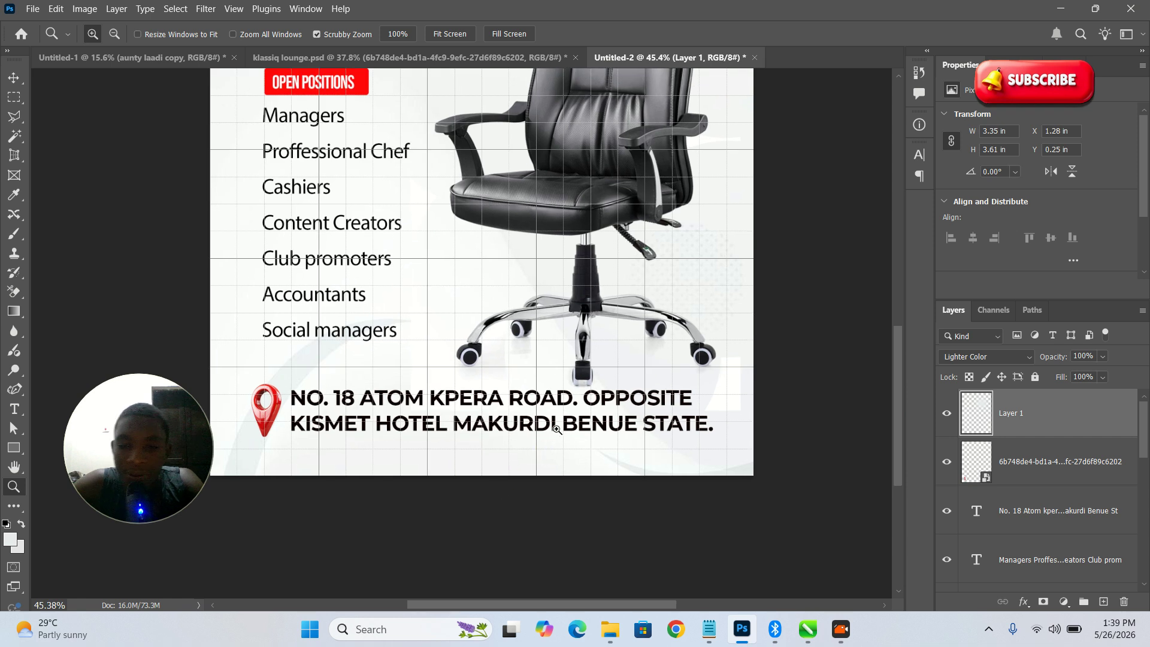
left_click_drag(557, 429, 508, 436)
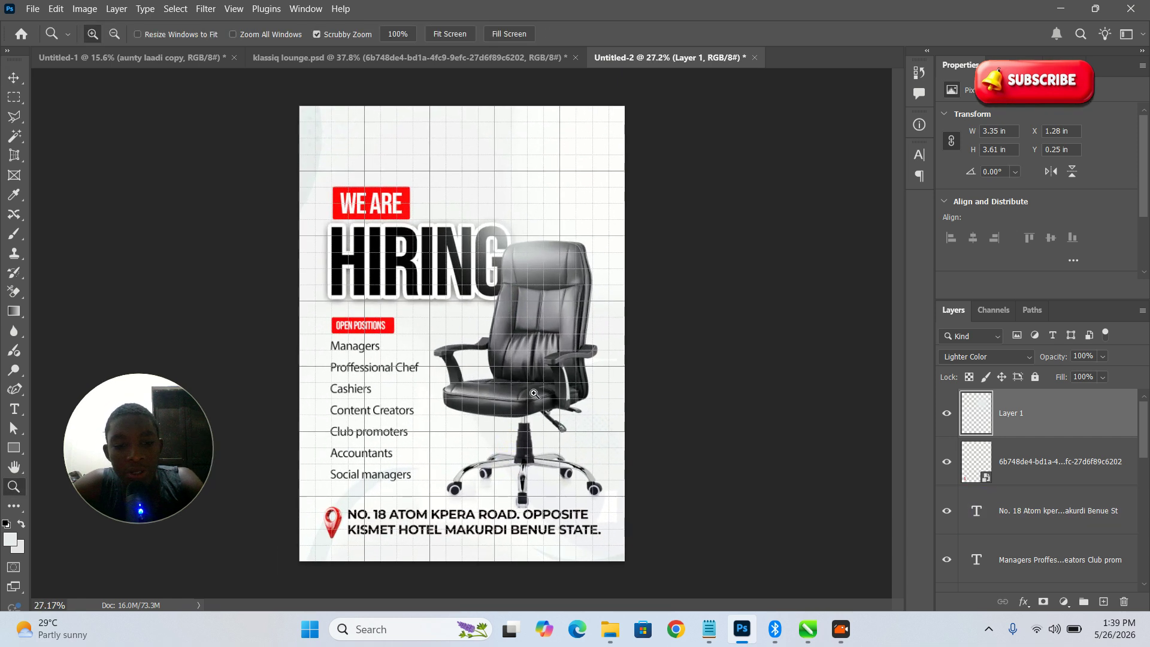
key("v")
left_click(700, 249)
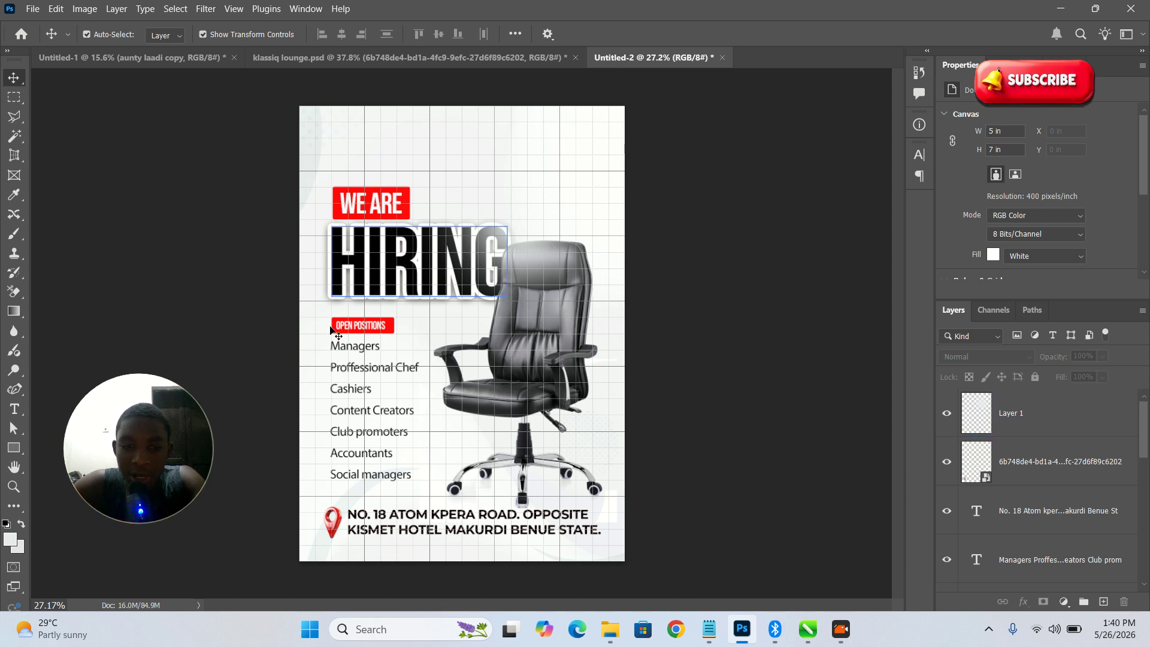
Shift the WE ARE text and its red label slightly up and left above the HIRING headline.
key("z")
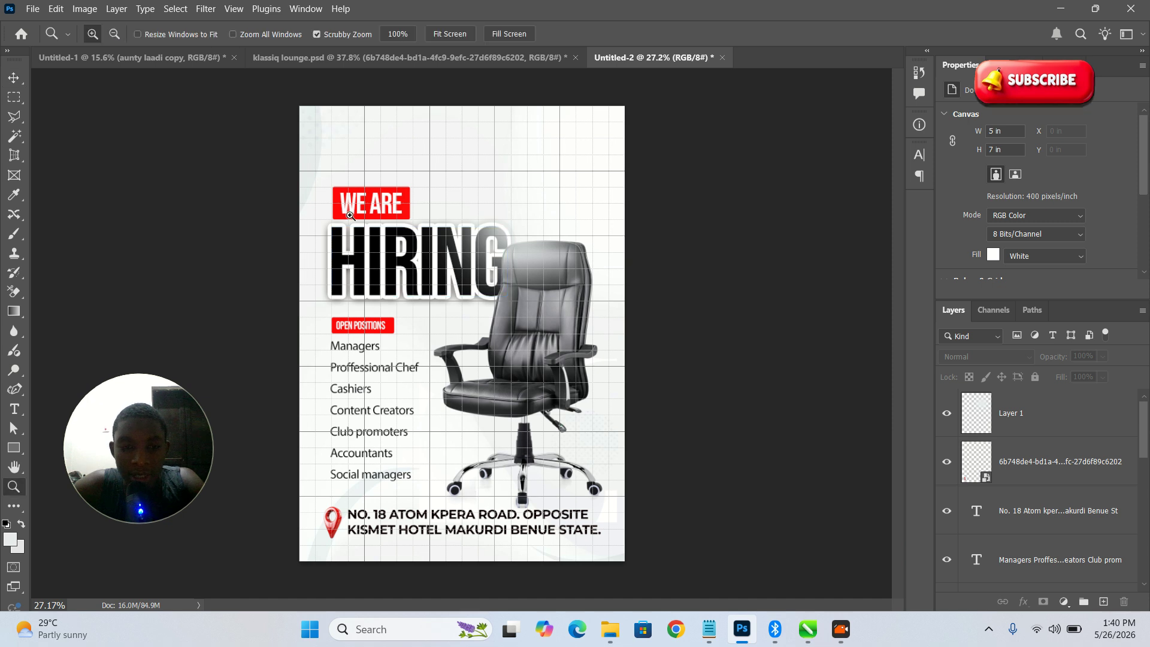
left_click_drag(353, 204, 393, 226)
left_click_drag(319, 191, 352, 192)
key("v")
key("z")
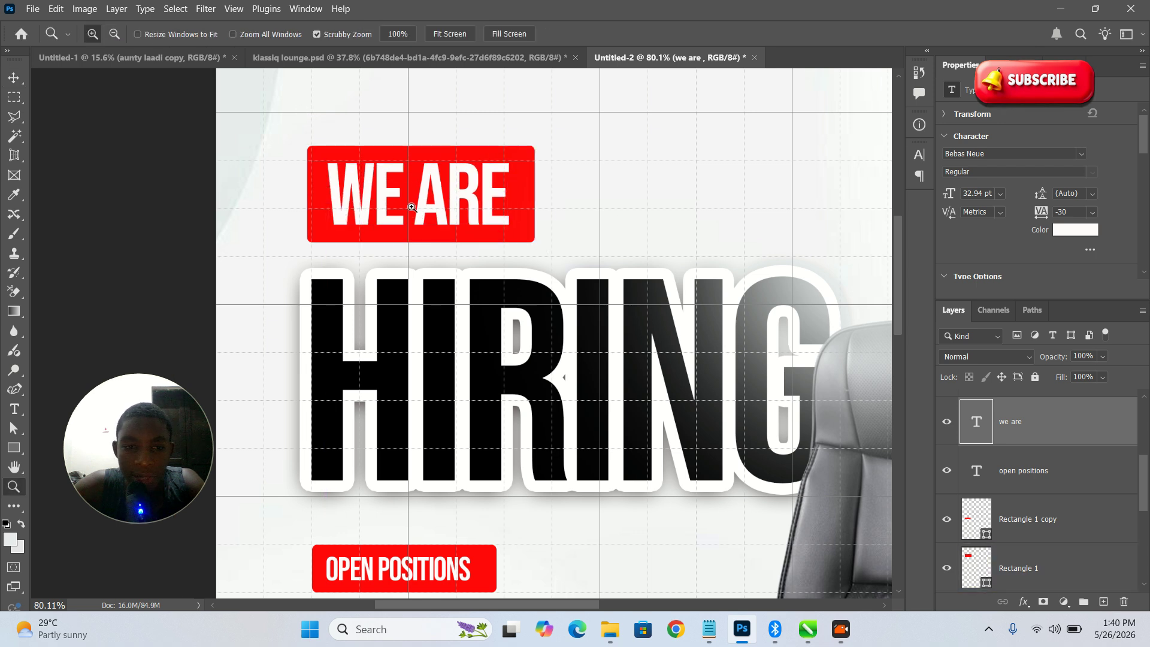
left_click_drag(475, 232, 395, 216)
left_click_drag(378, 377, 420, 403)
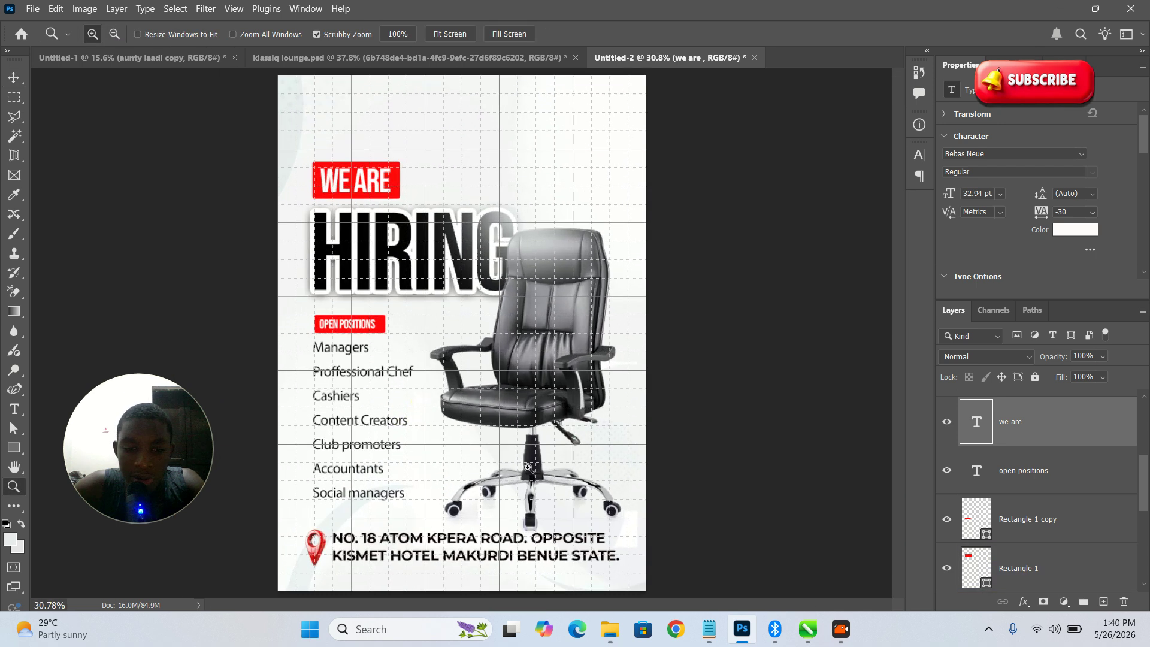